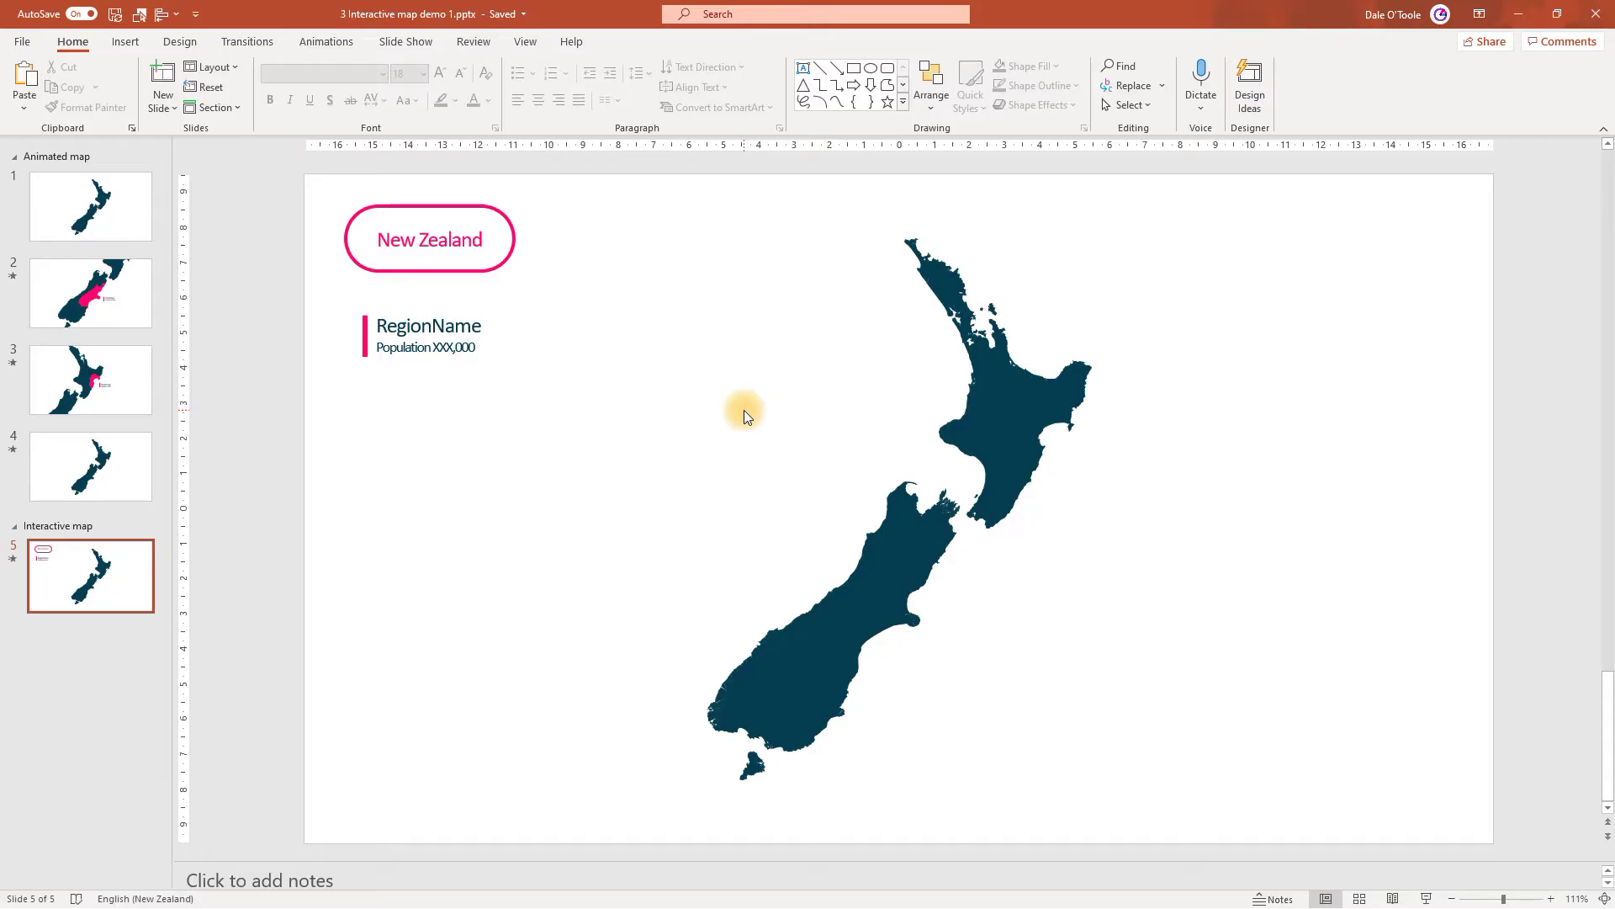
Review slides 1–5: the animated map, Canterbury, Hawke's Bay, plain map and interactive map.
{"action": "left_click", "coordinate": [134, 220]}
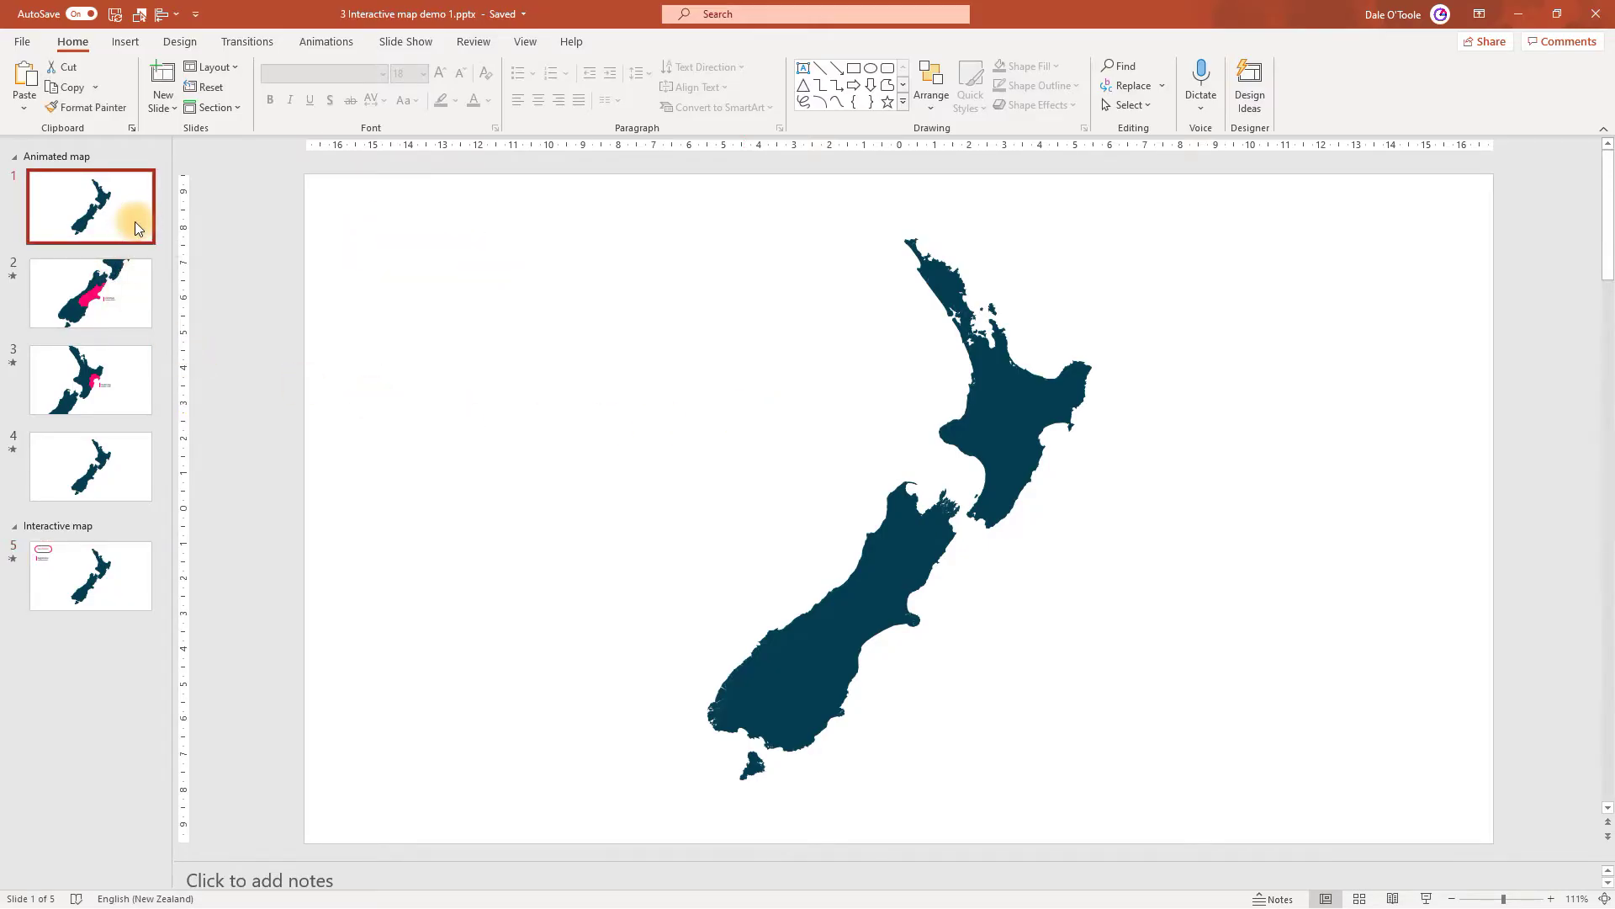
{"action": "left_click", "coordinate": [124, 299]}
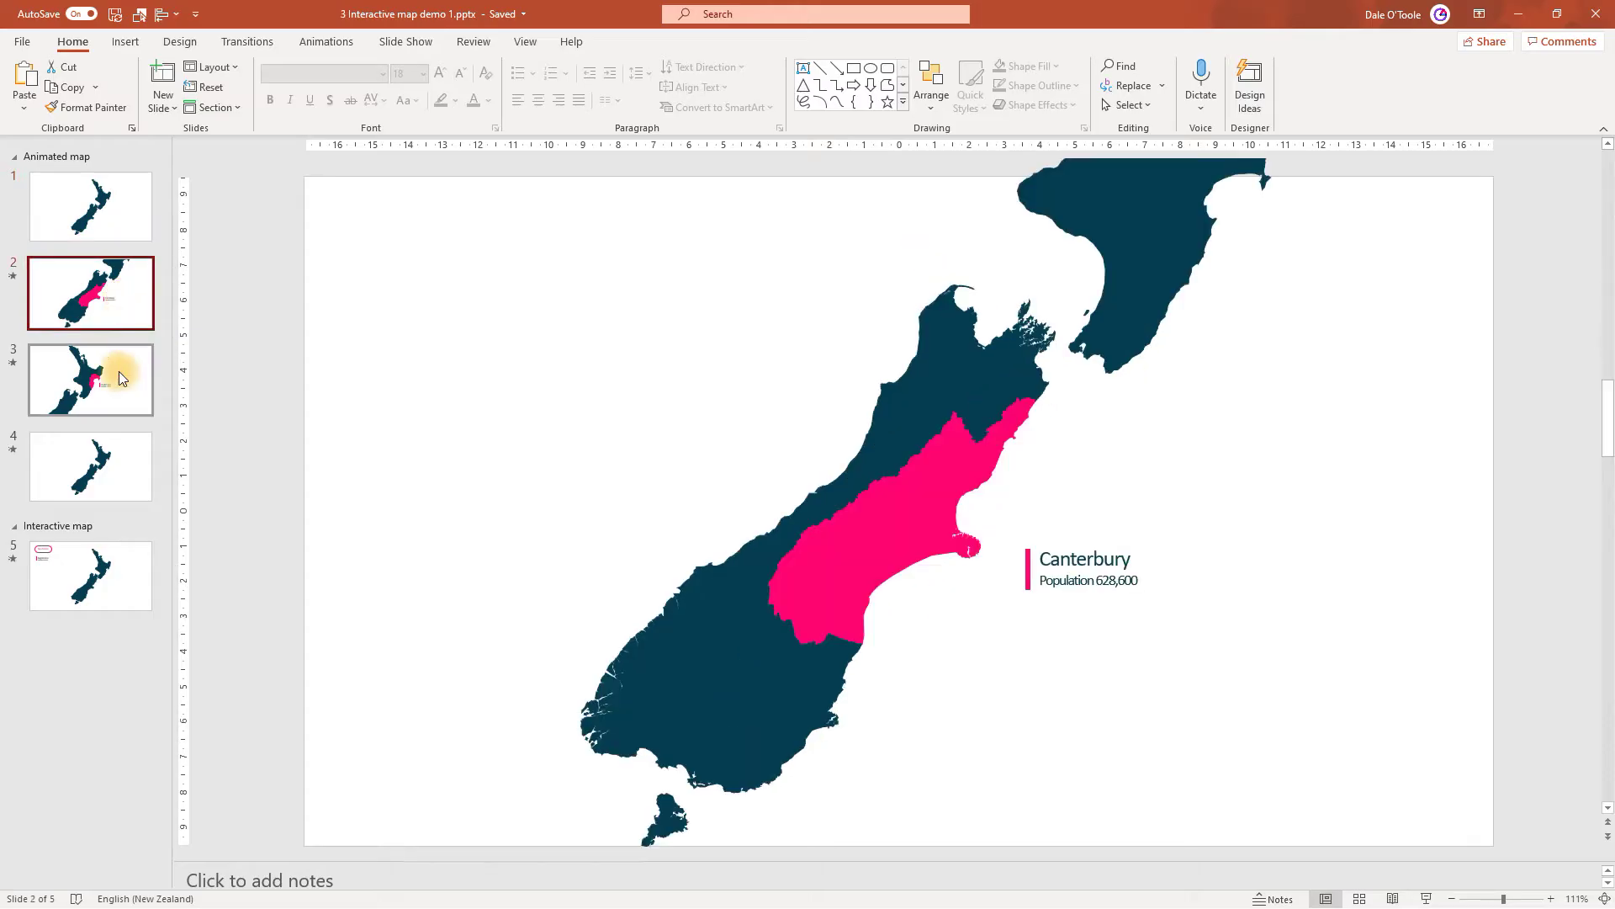
{"action": "left_click", "coordinate": [112, 401]}
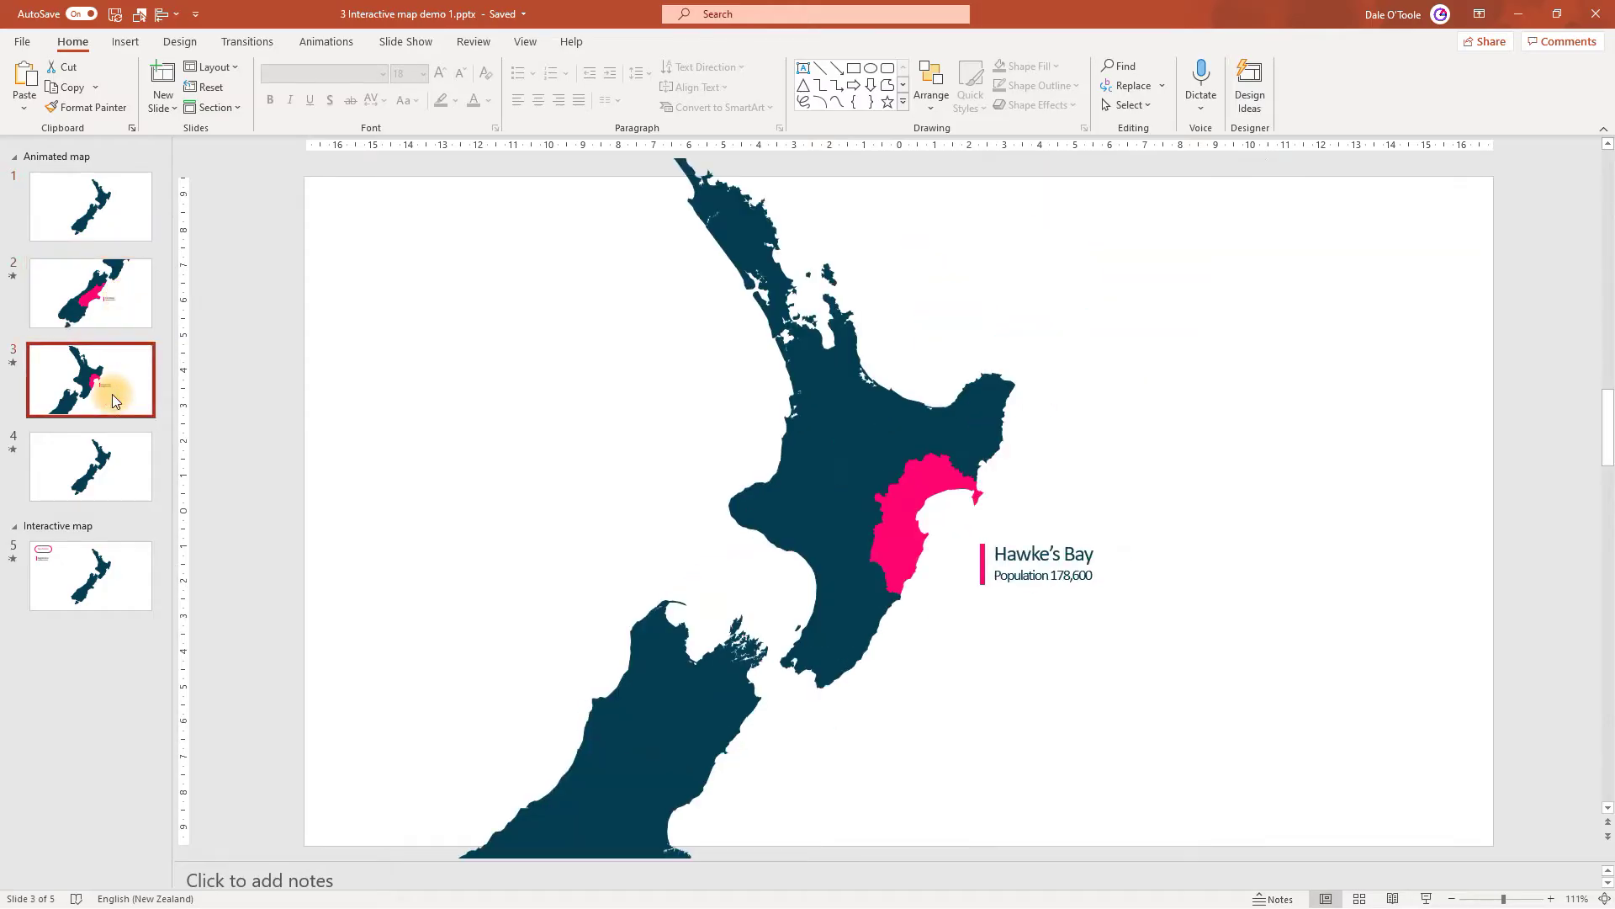
{"action": "left_click", "coordinate": [113, 474]}
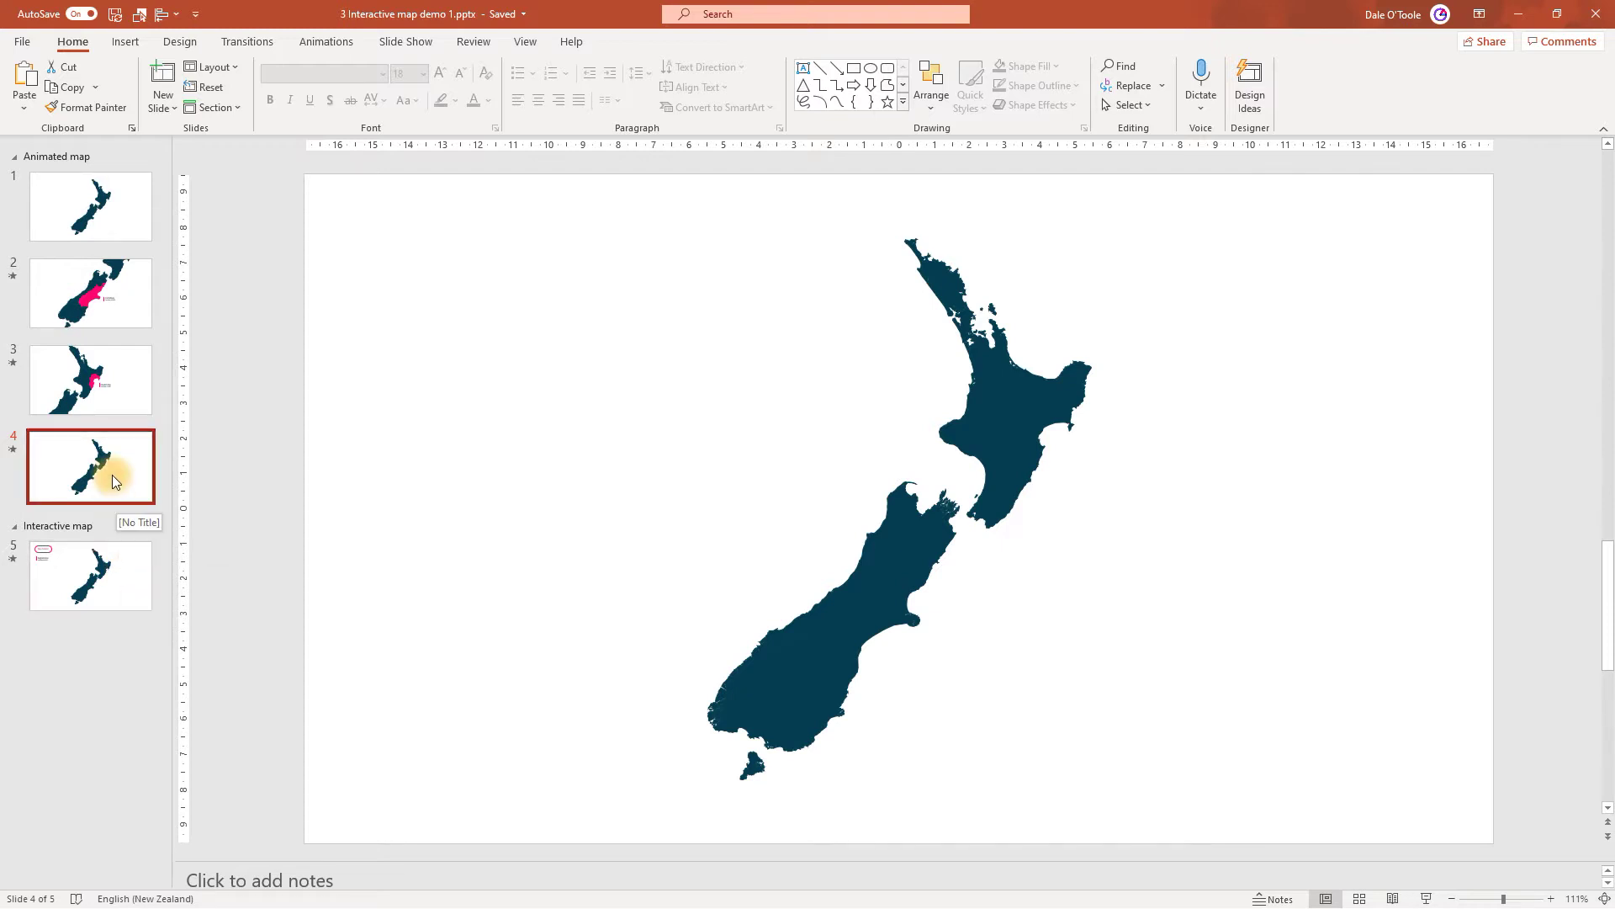
{"action": "left_click", "coordinate": [112, 559]}
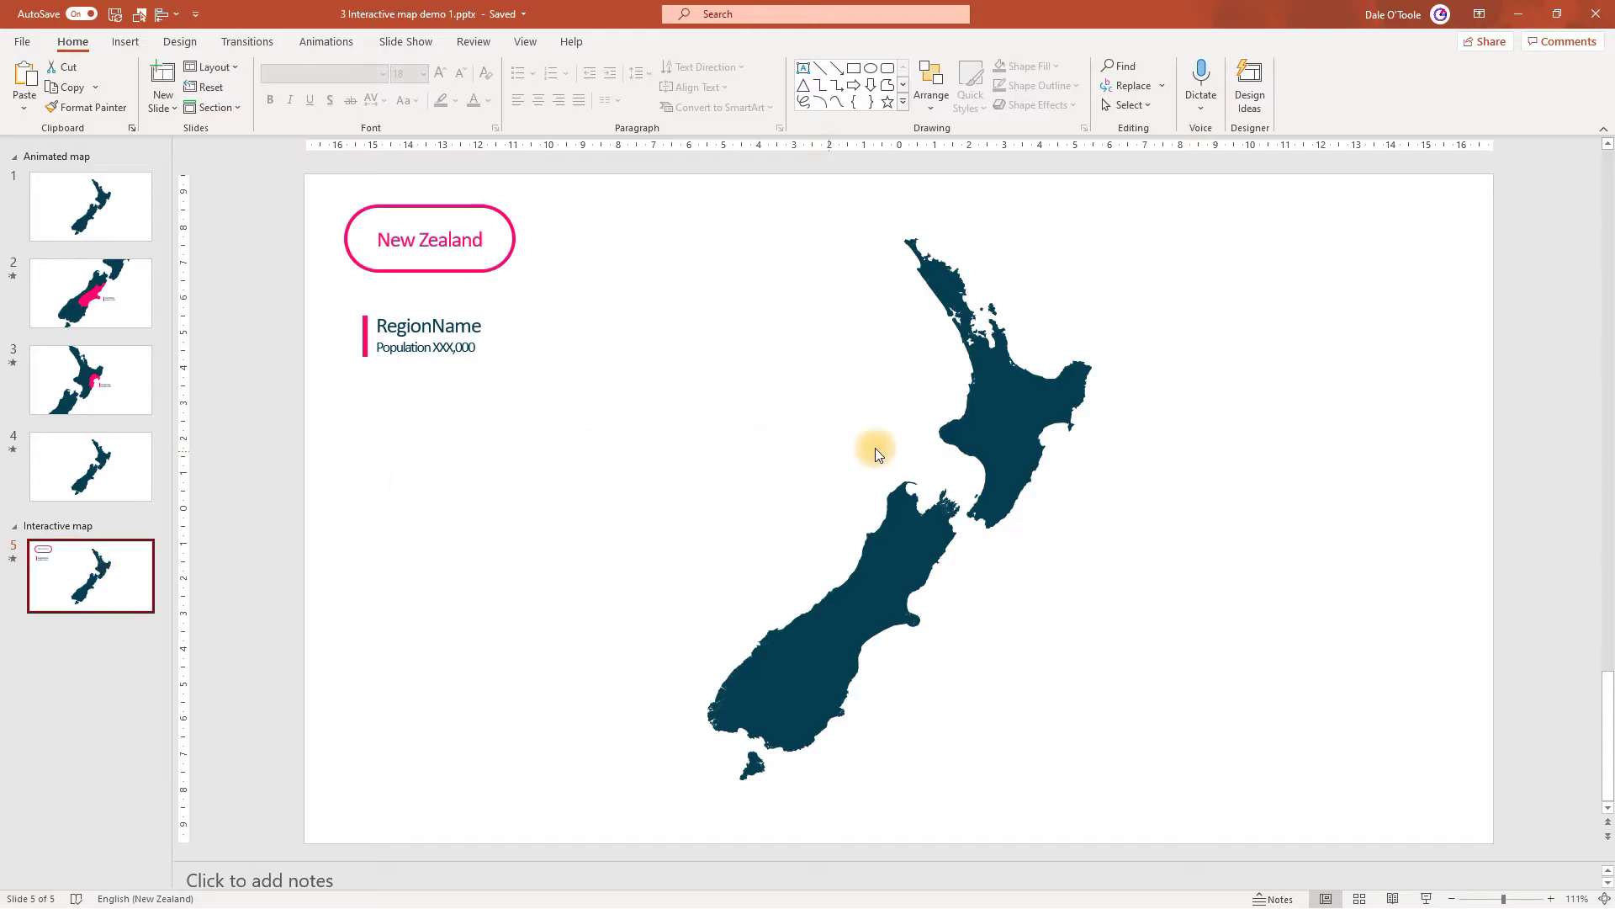
Inspect the New Zealand button and RegionName label, then show the Arrange options.
{"action": "left_click", "coordinate": [482, 260]}
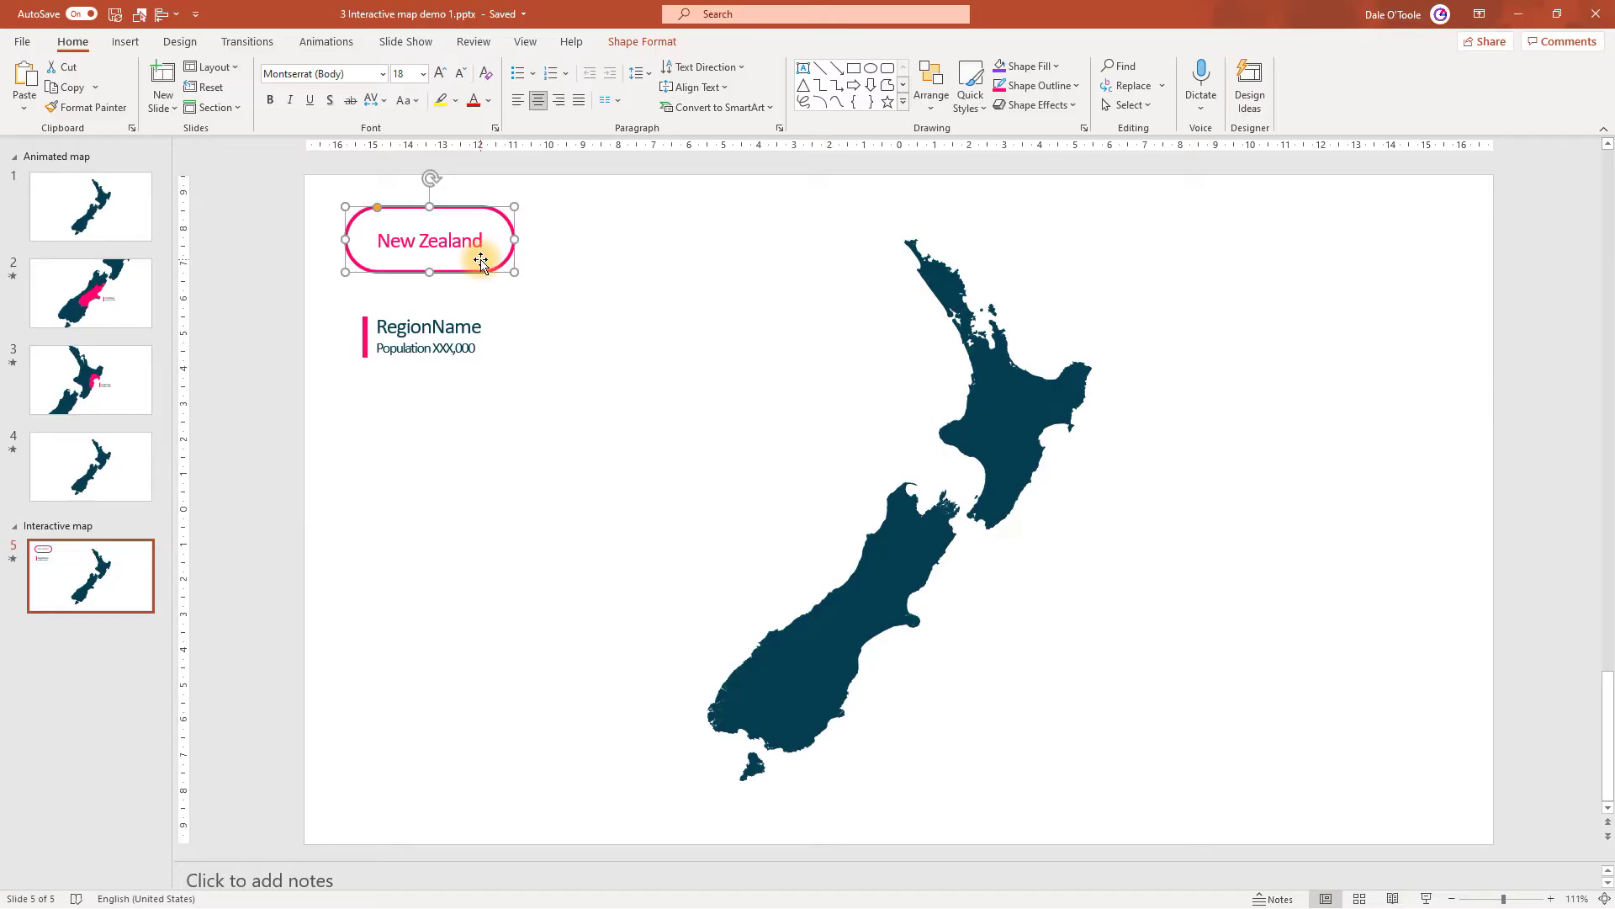
{"action": "left_click", "coordinate": [451, 325]}
{"action": "left_click", "coordinate": [352, 303]}
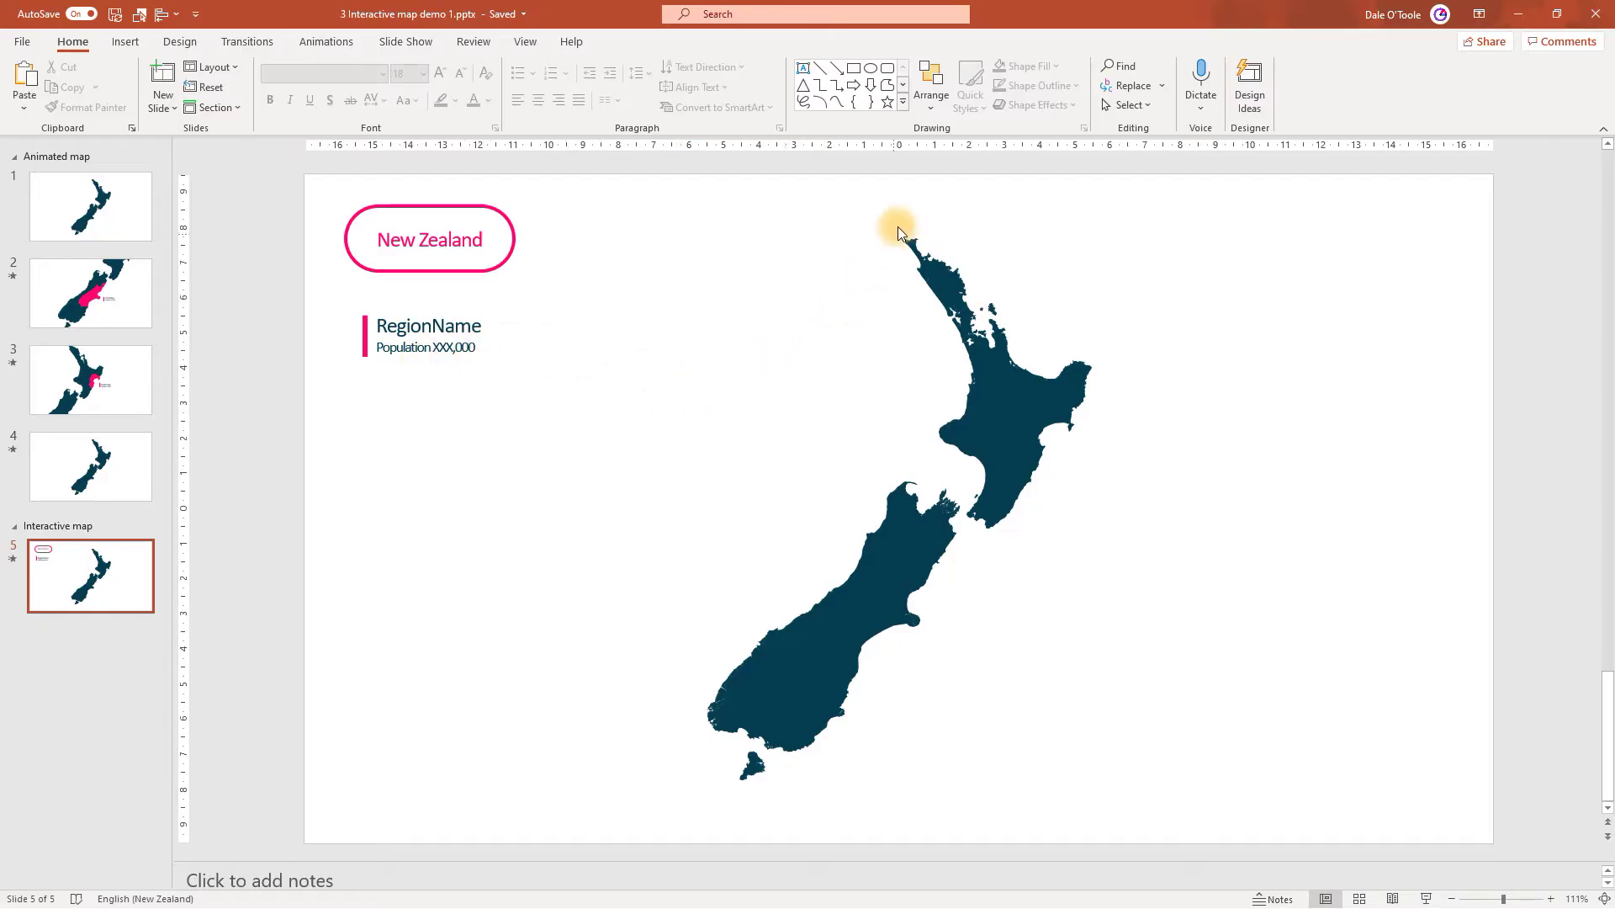
{"action": "left_click", "coordinate": [935, 106]}
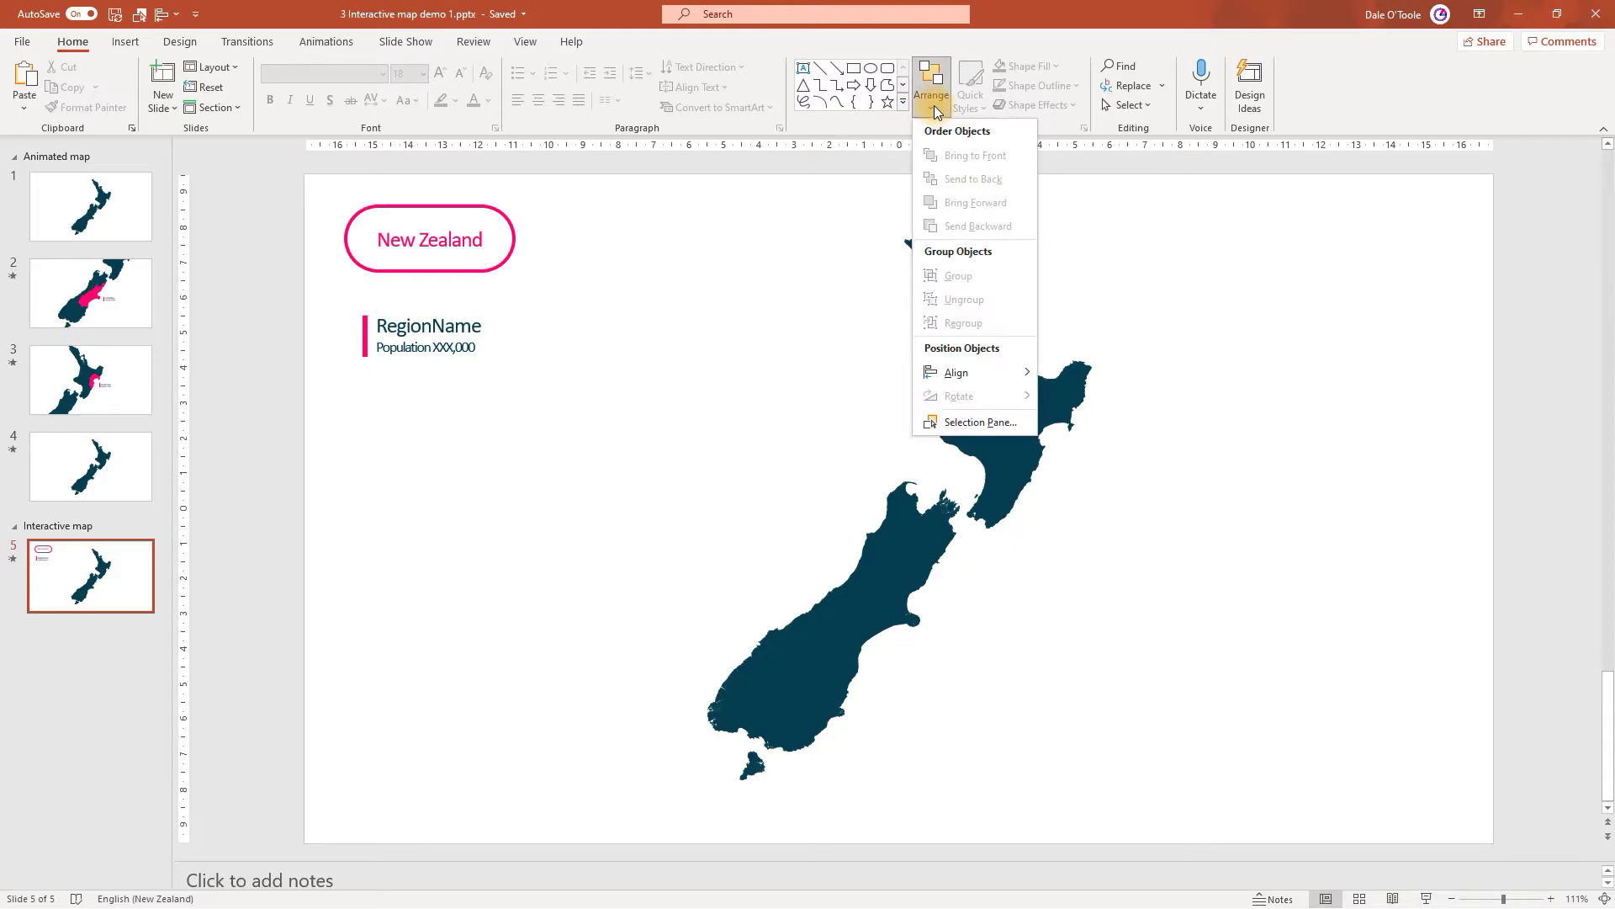
Open the Selection Pane and select the grouped map, then Taranaki, Hawke's Bay and Waikato.
{"action": "left_click", "coordinate": [953, 422]}
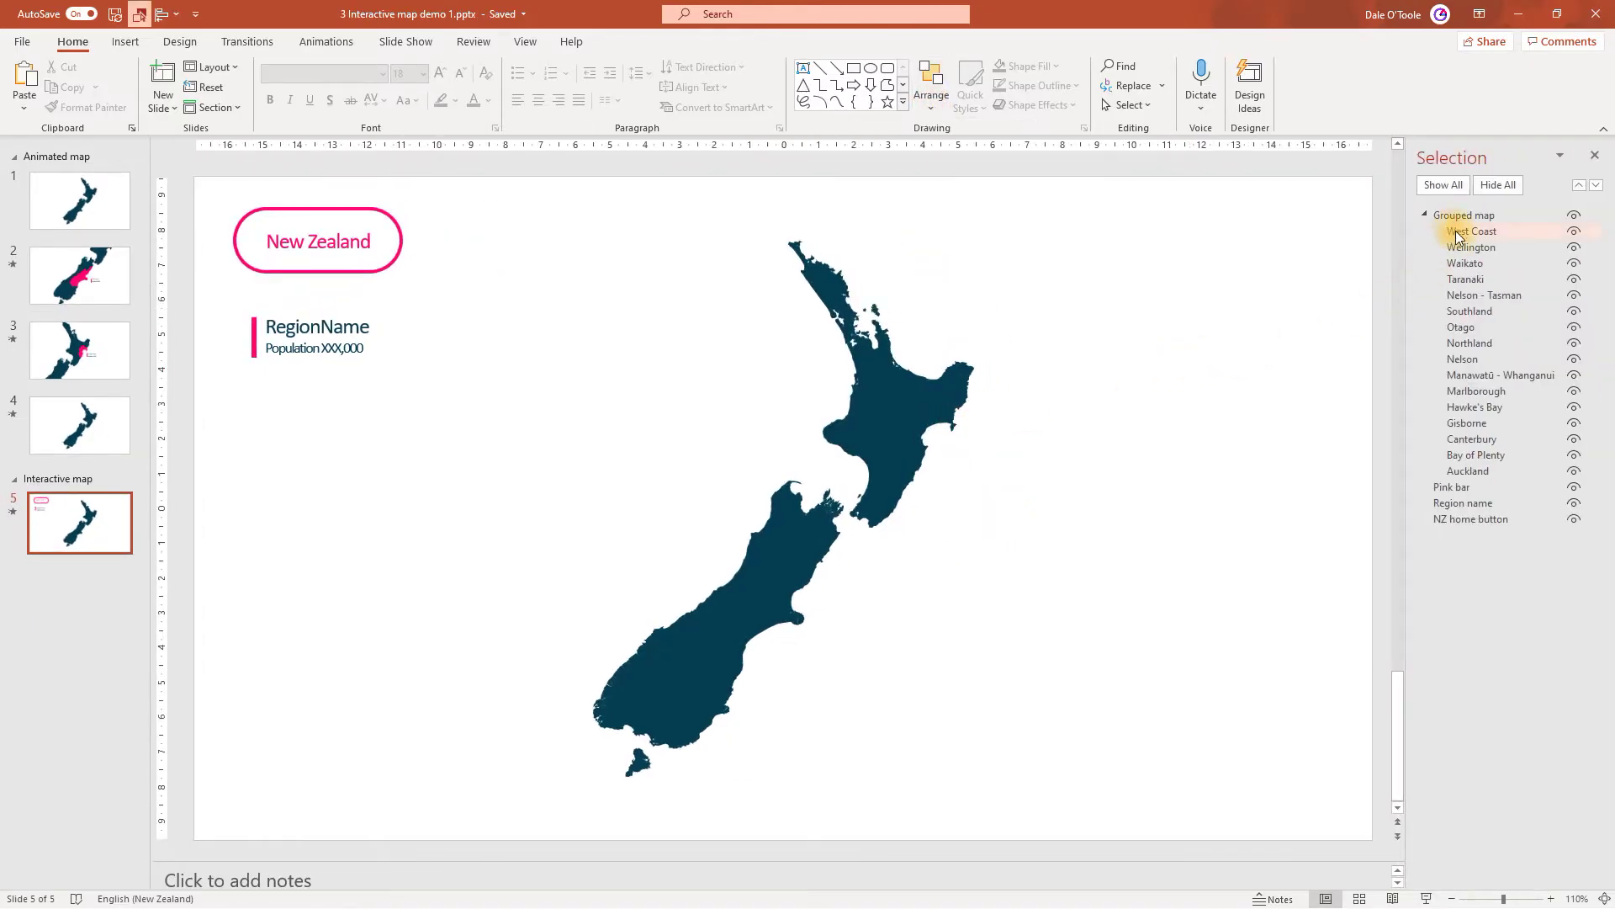
{"action": "left_click", "coordinate": [944, 385]}
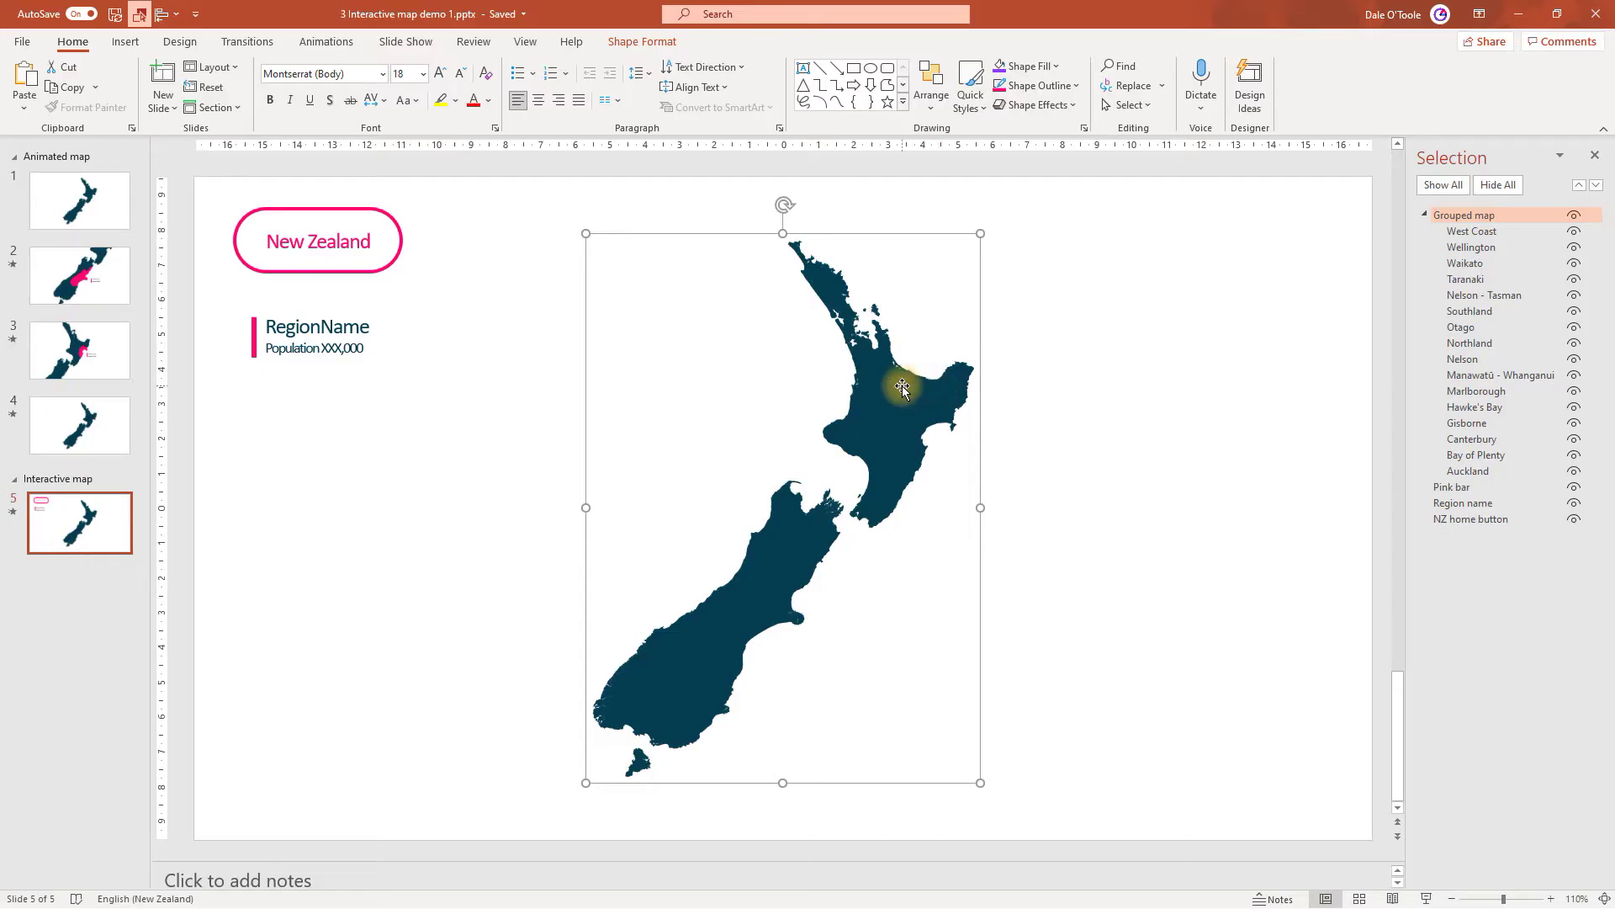
{"action": "left_click", "coordinate": [903, 390]}
{"action": "left_click", "coordinate": [855, 443]}
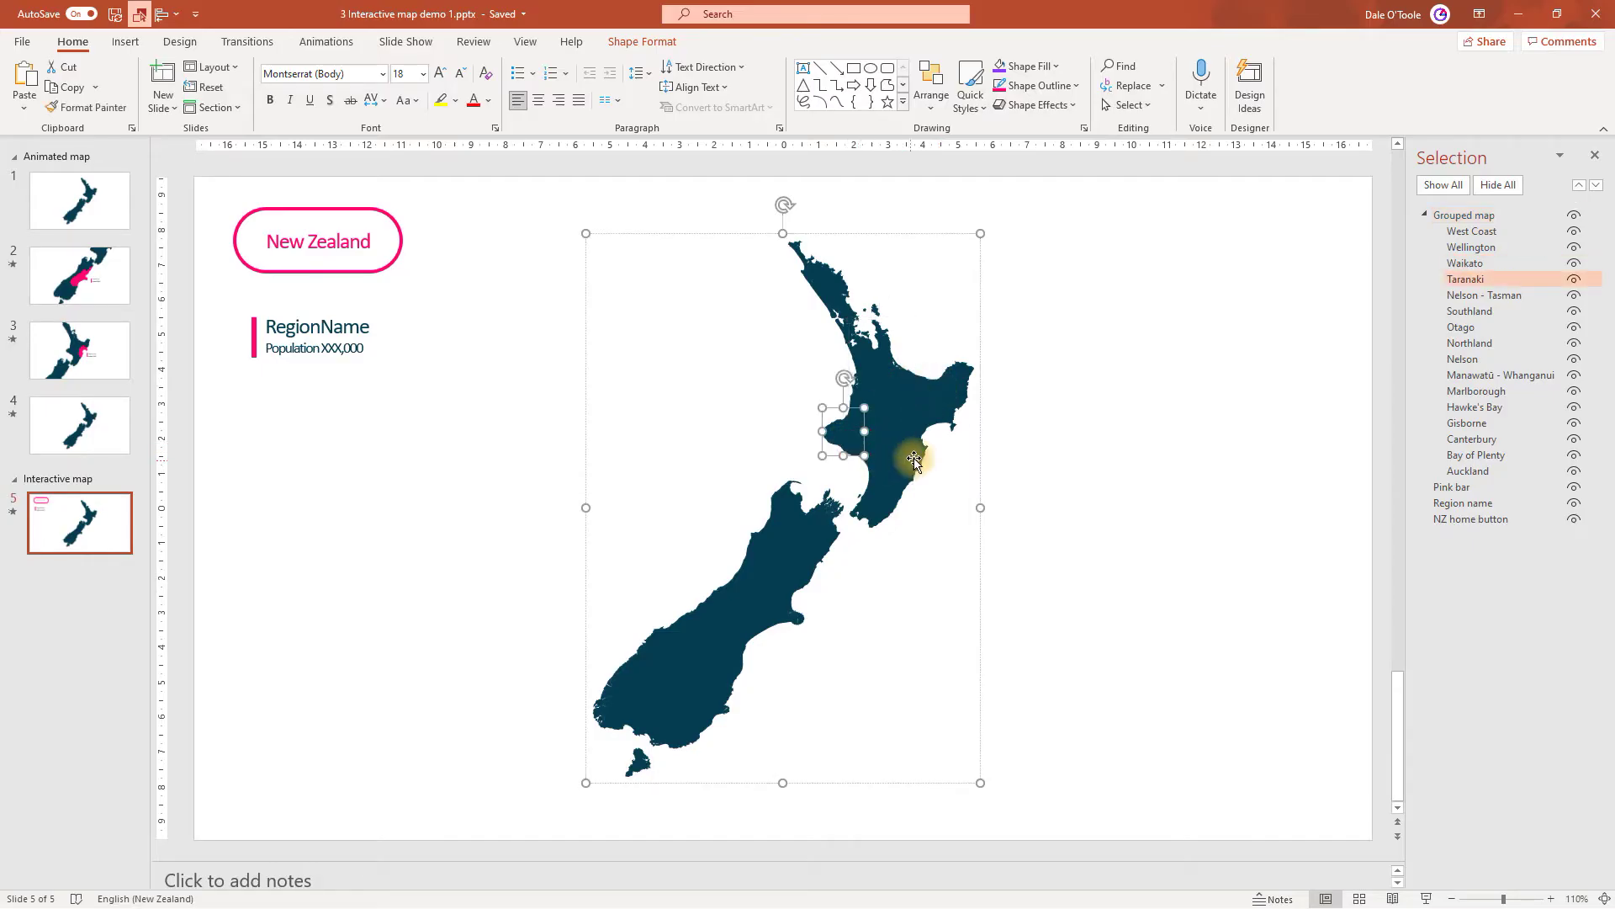
{"action": "left_click", "coordinate": [938, 386]}
{"action": "left_click", "coordinate": [884, 425]}
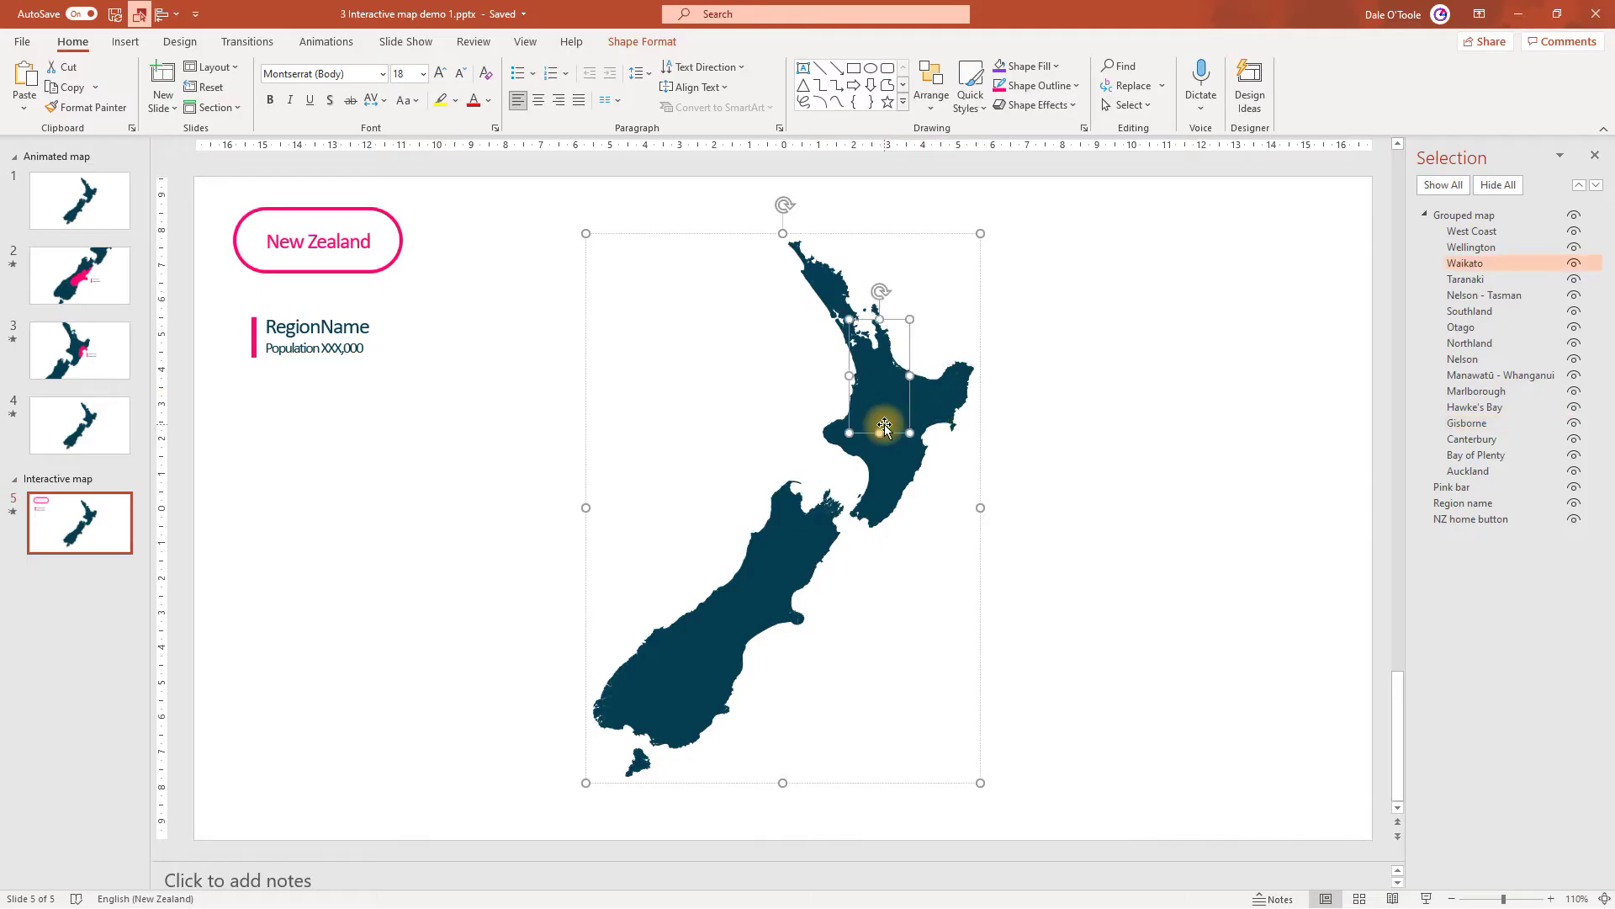
{"action": "left_click", "coordinate": [953, 239]}
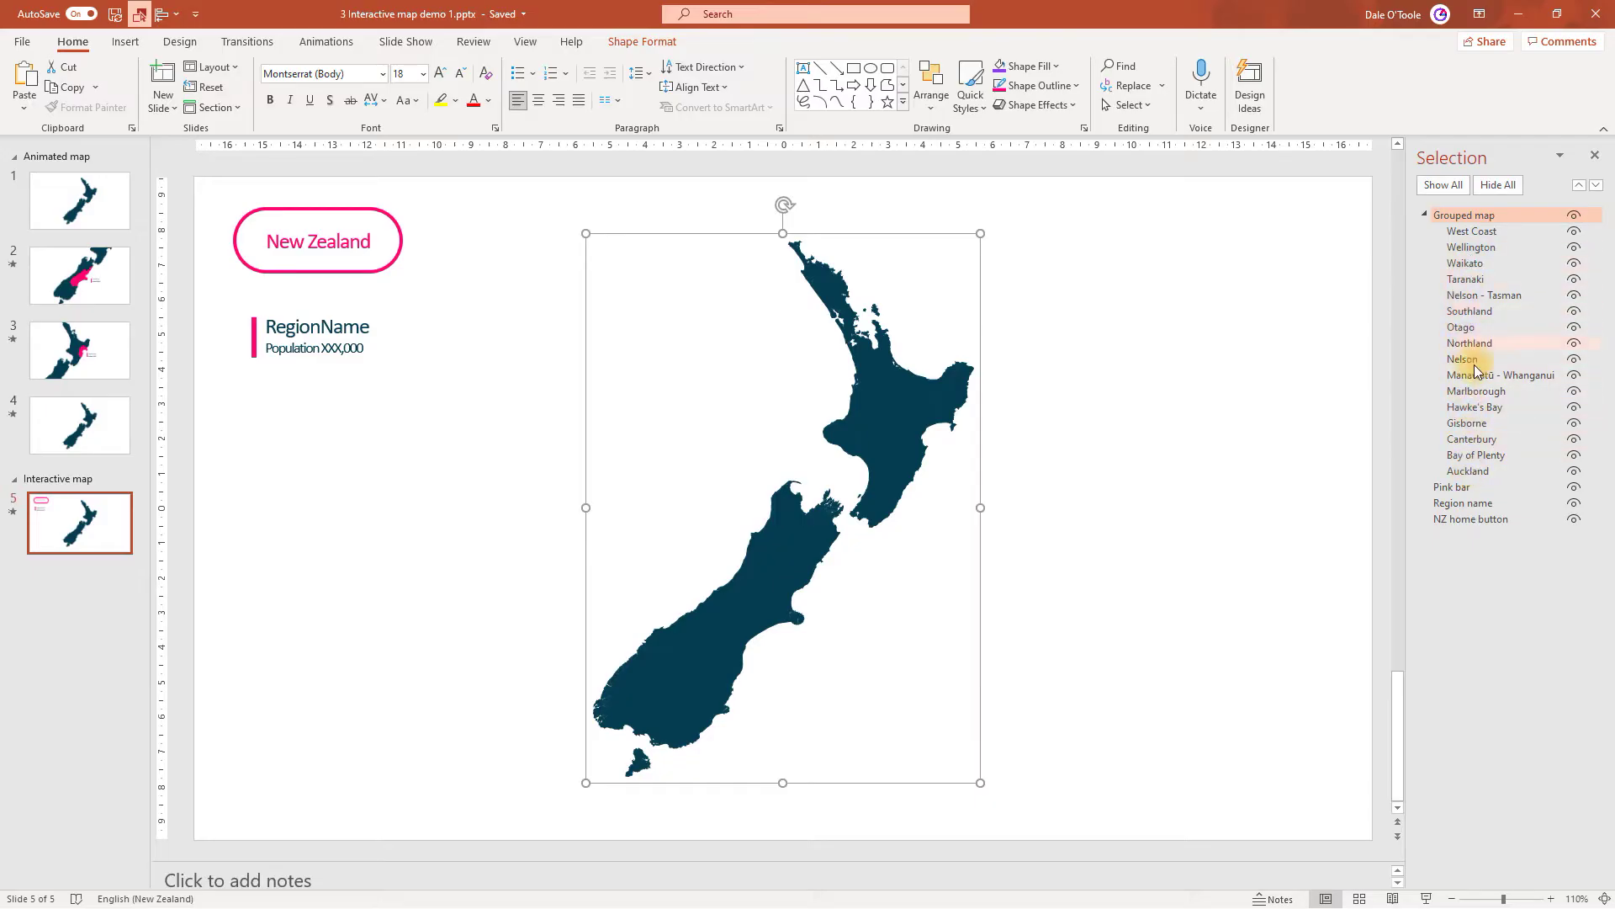
Select the Pink bar, Region name and NZ home button objects in the pane.
{"action": "left_click", "coordinate": [1459, 488]}
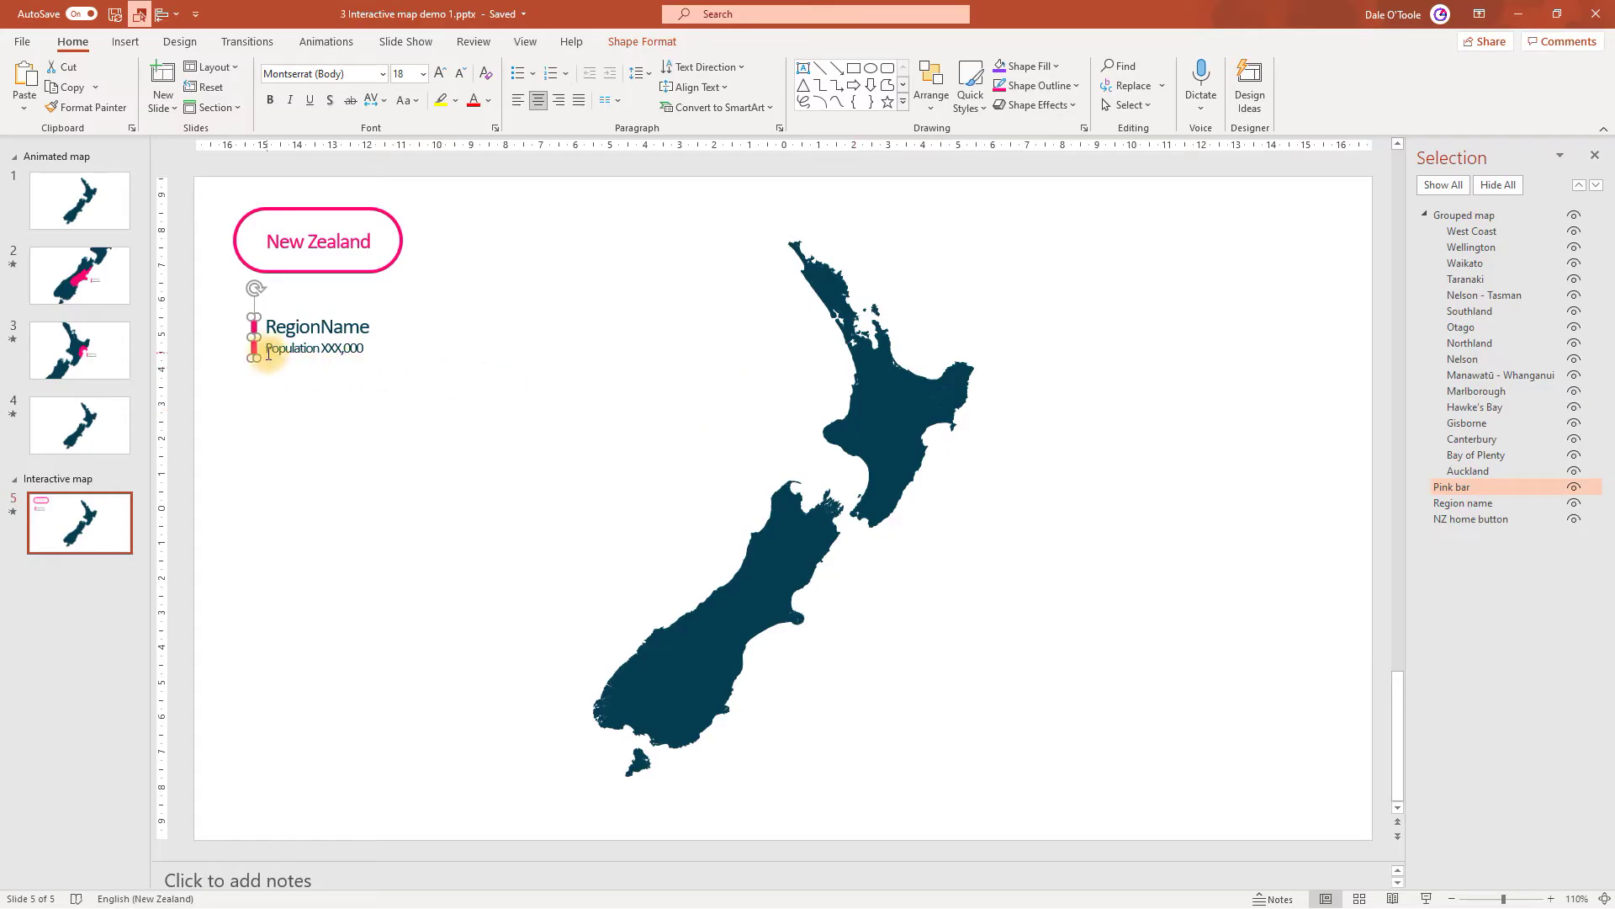
{"action": "left_click", "coordinate": [1462, 503]}
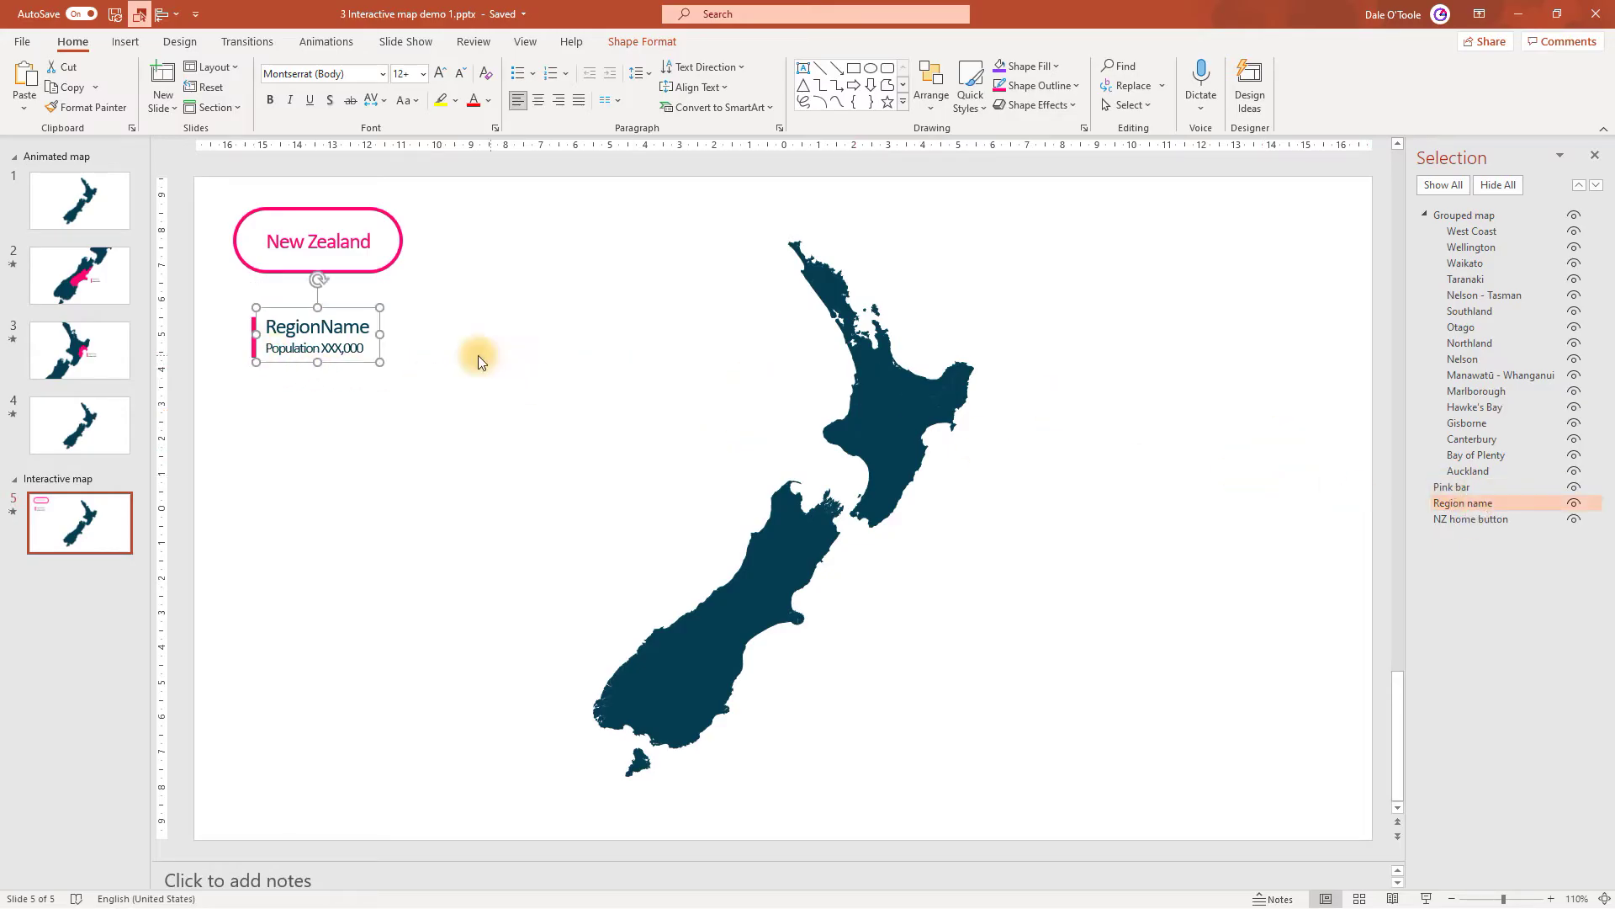
{"action": "left_click", "coordinate": [1476, 518]}
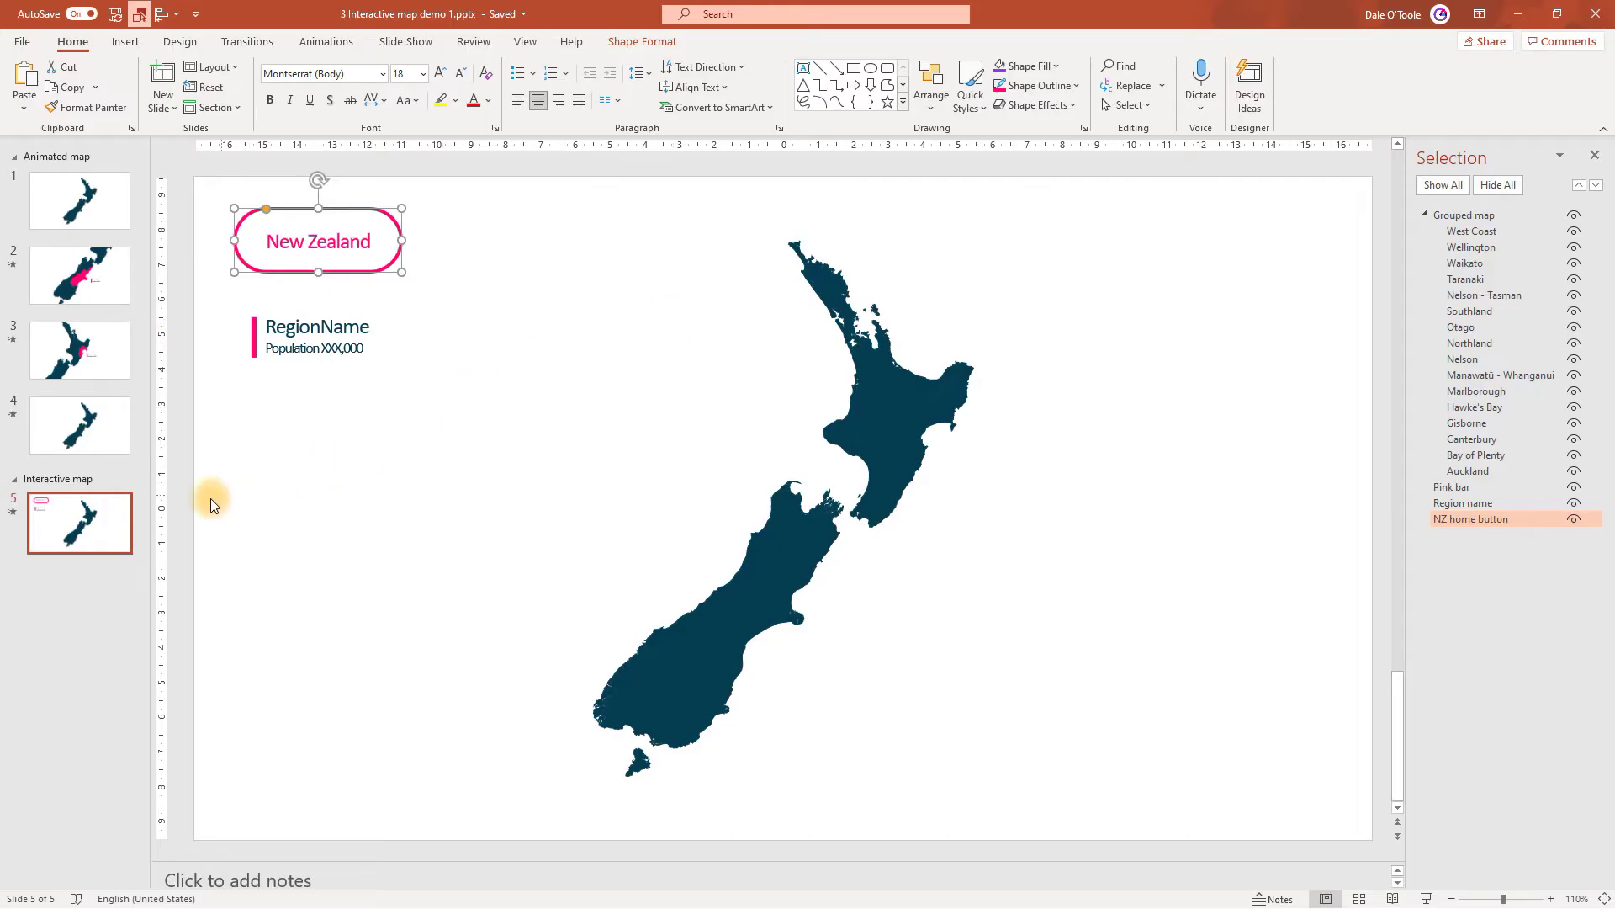
{"action": "left_click", "coordinate": [122, 523]}
Insert a new Title Only slide after slide 5.
{"action": "right_click", "coordinate": [122, 523]}
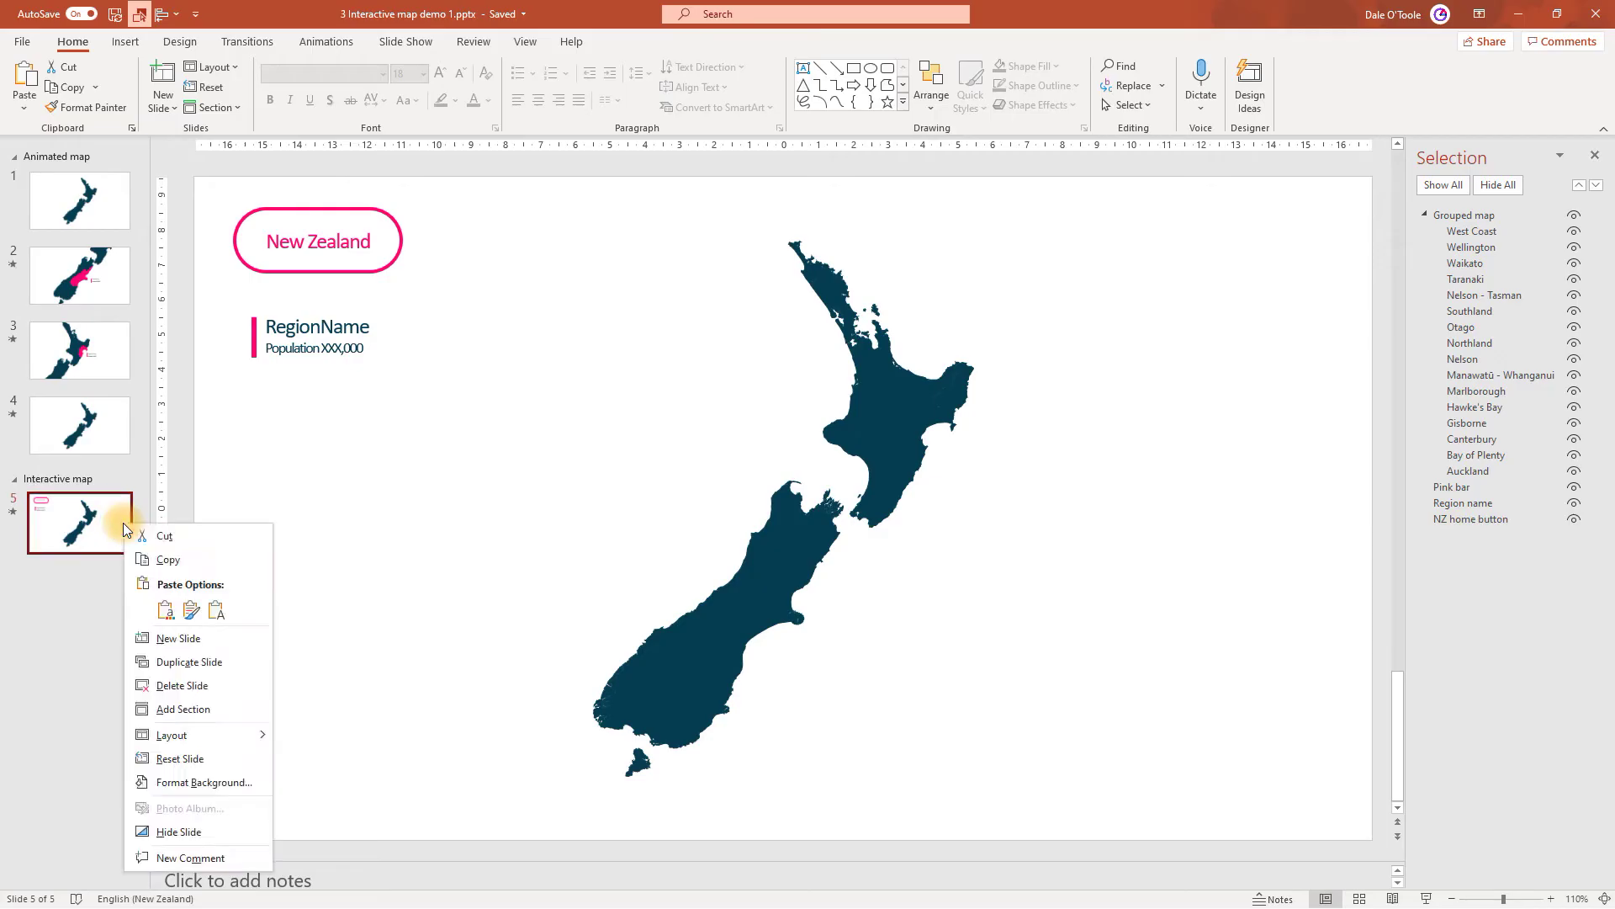
{"action": "left_click", "coordinate": [177, 638]}
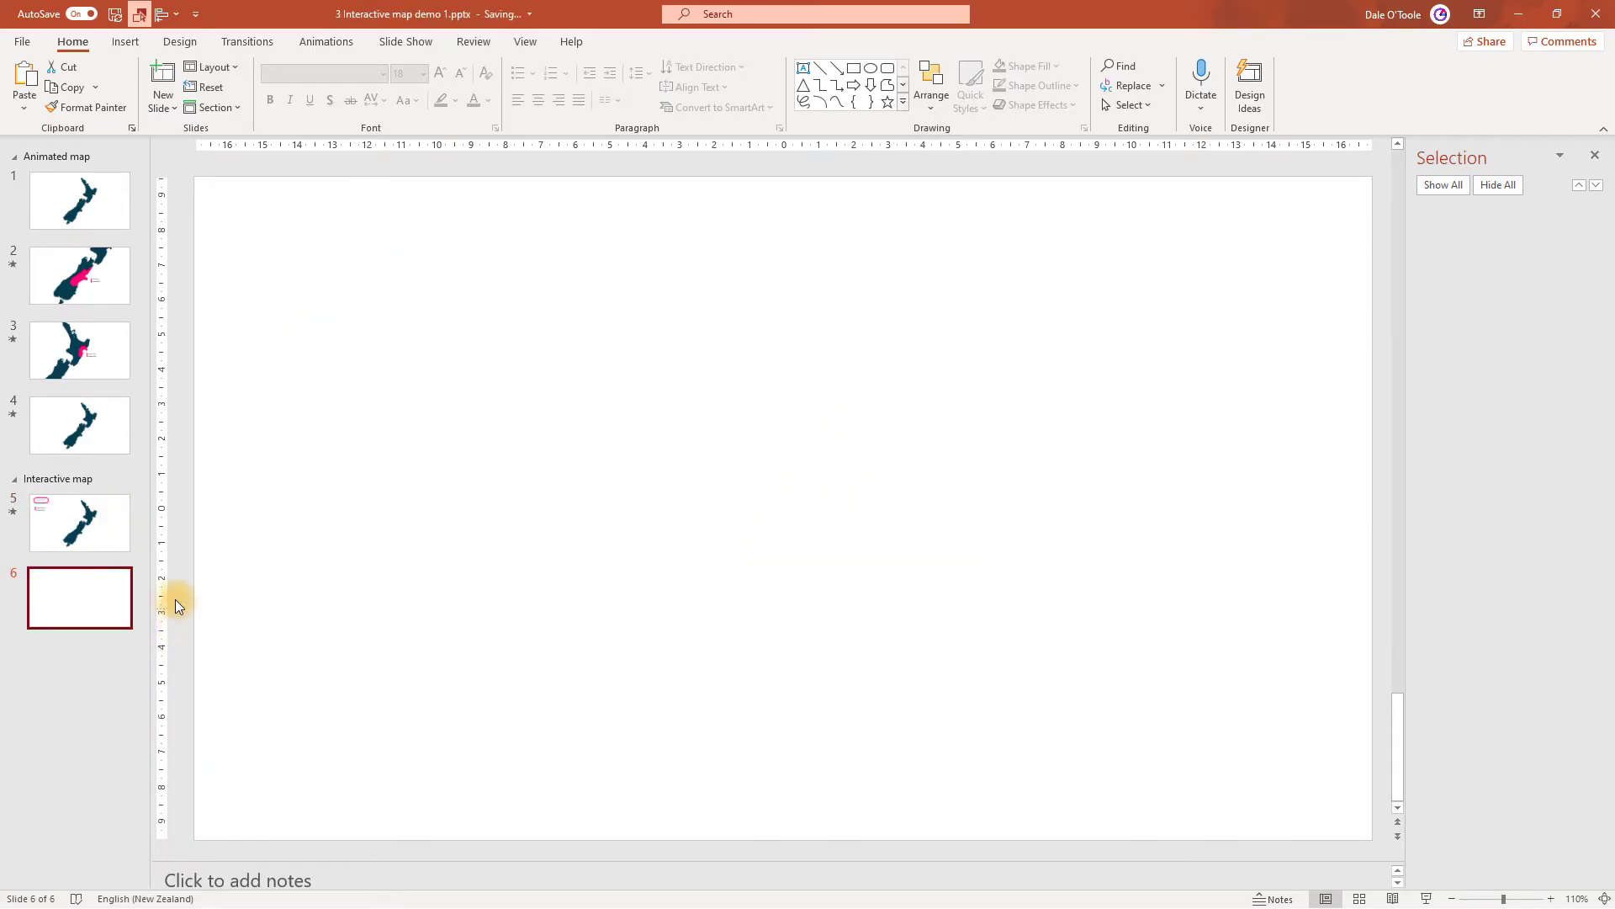
{"action": "left_click", "coordinate": [225, 71]}
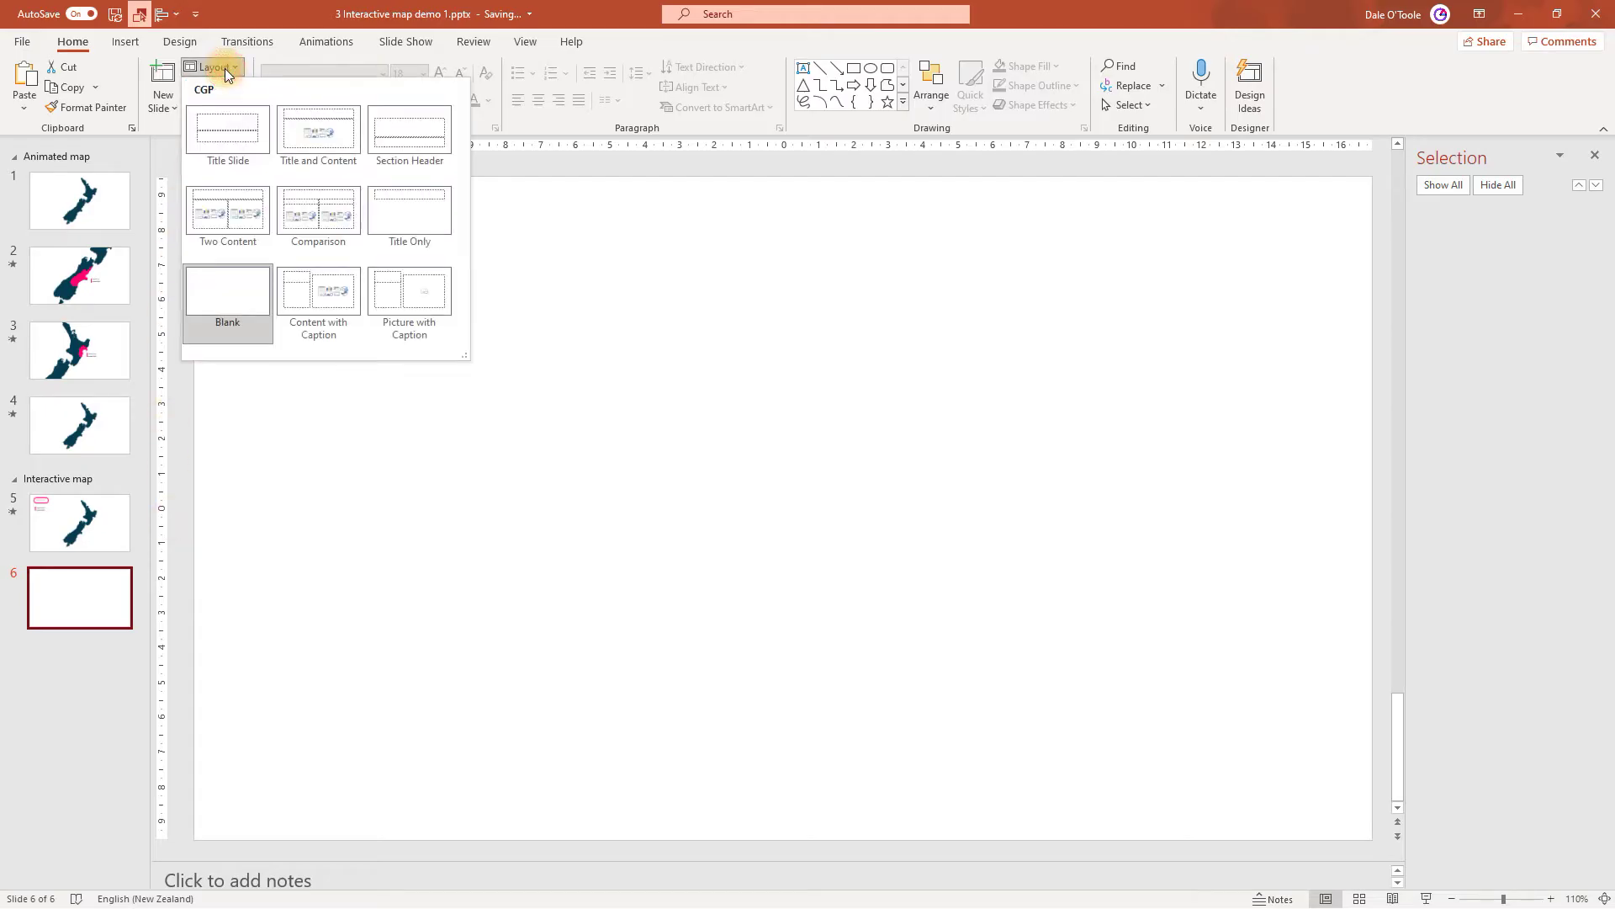
{"action": "left_click", "coordinate": [424, 221]}
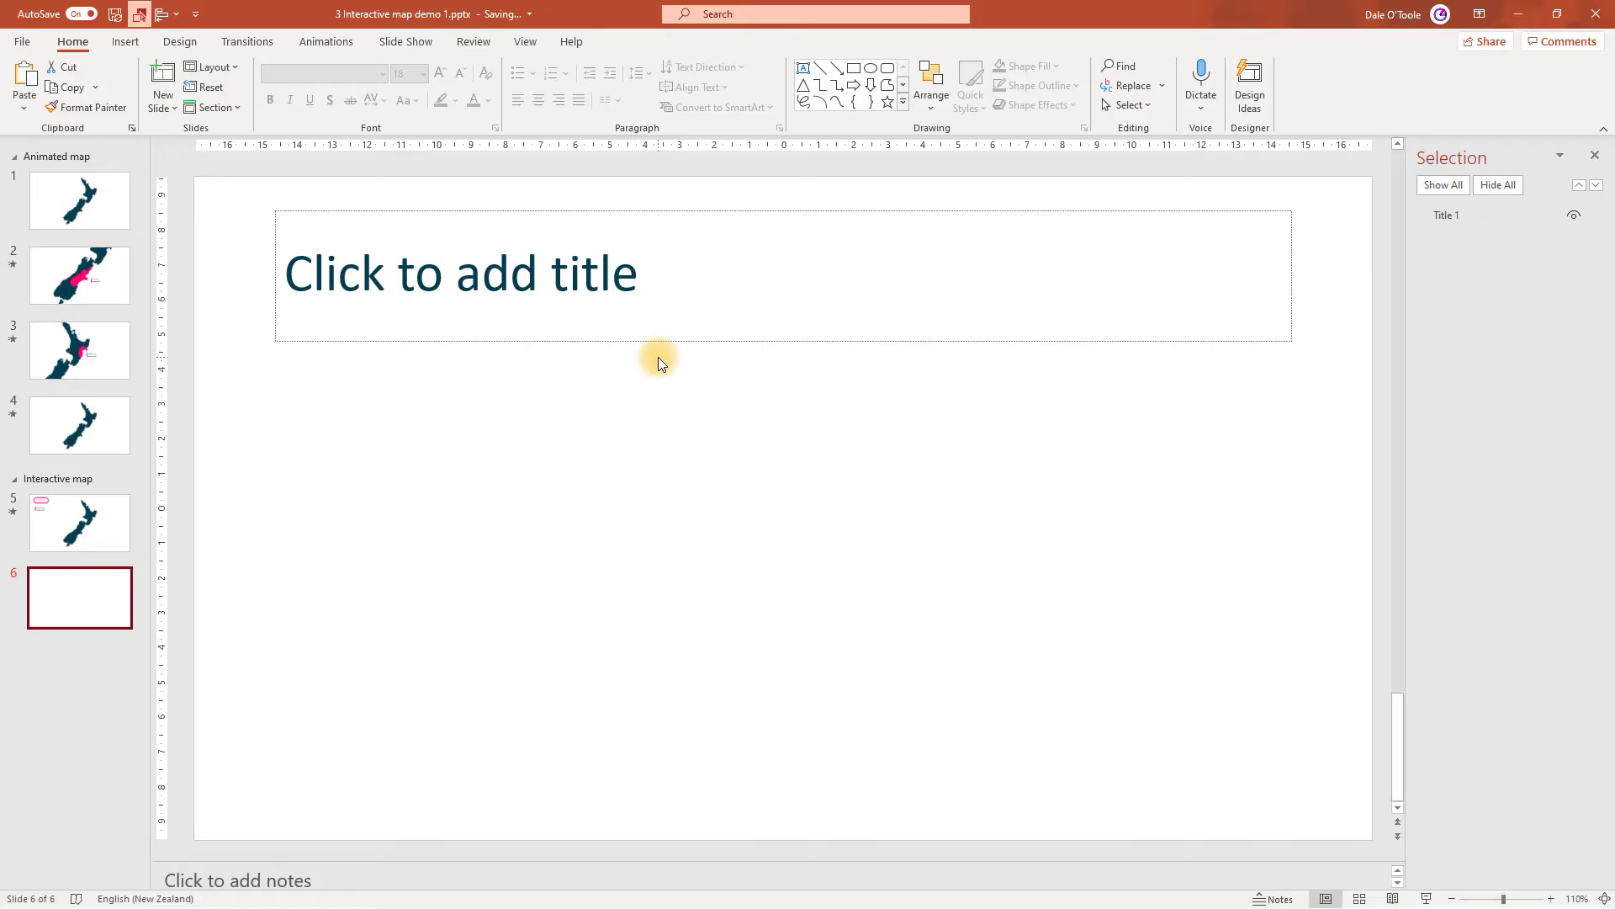
{"action": "scroll", "coordinate": [658, 357], "scroll_direction": "down", "scroll_amount": 3, "text": "ctrl"}
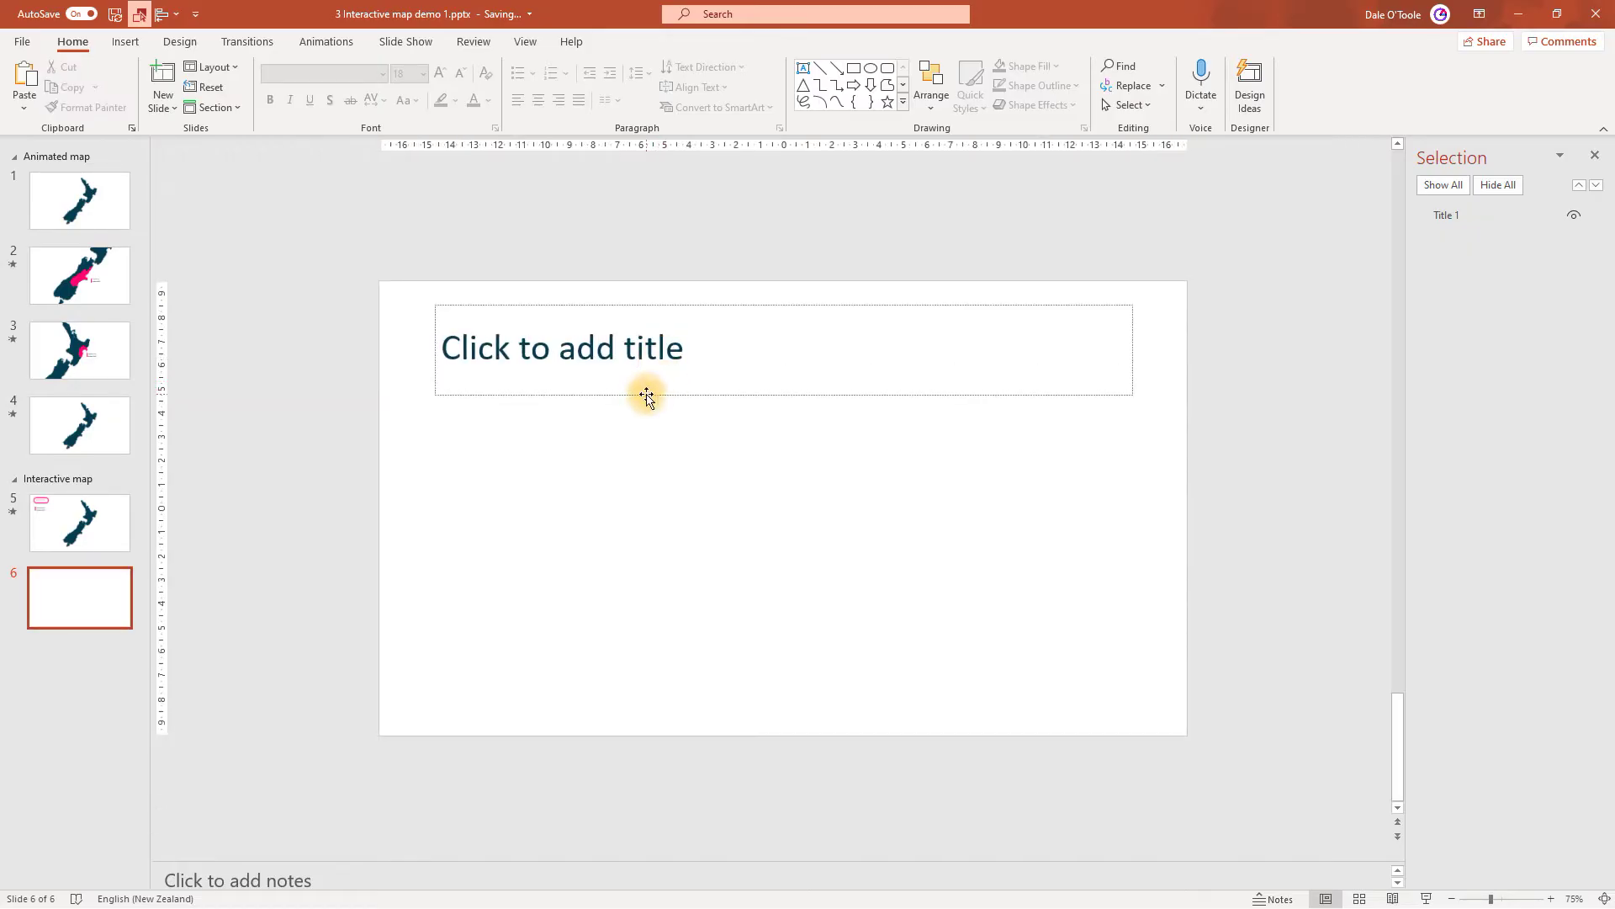
Drag the title placeholder up above the slide's top edge.
{"action": "left_click_drag", "start_coordinate": [646, 397], "coordinate": [648, 394]}
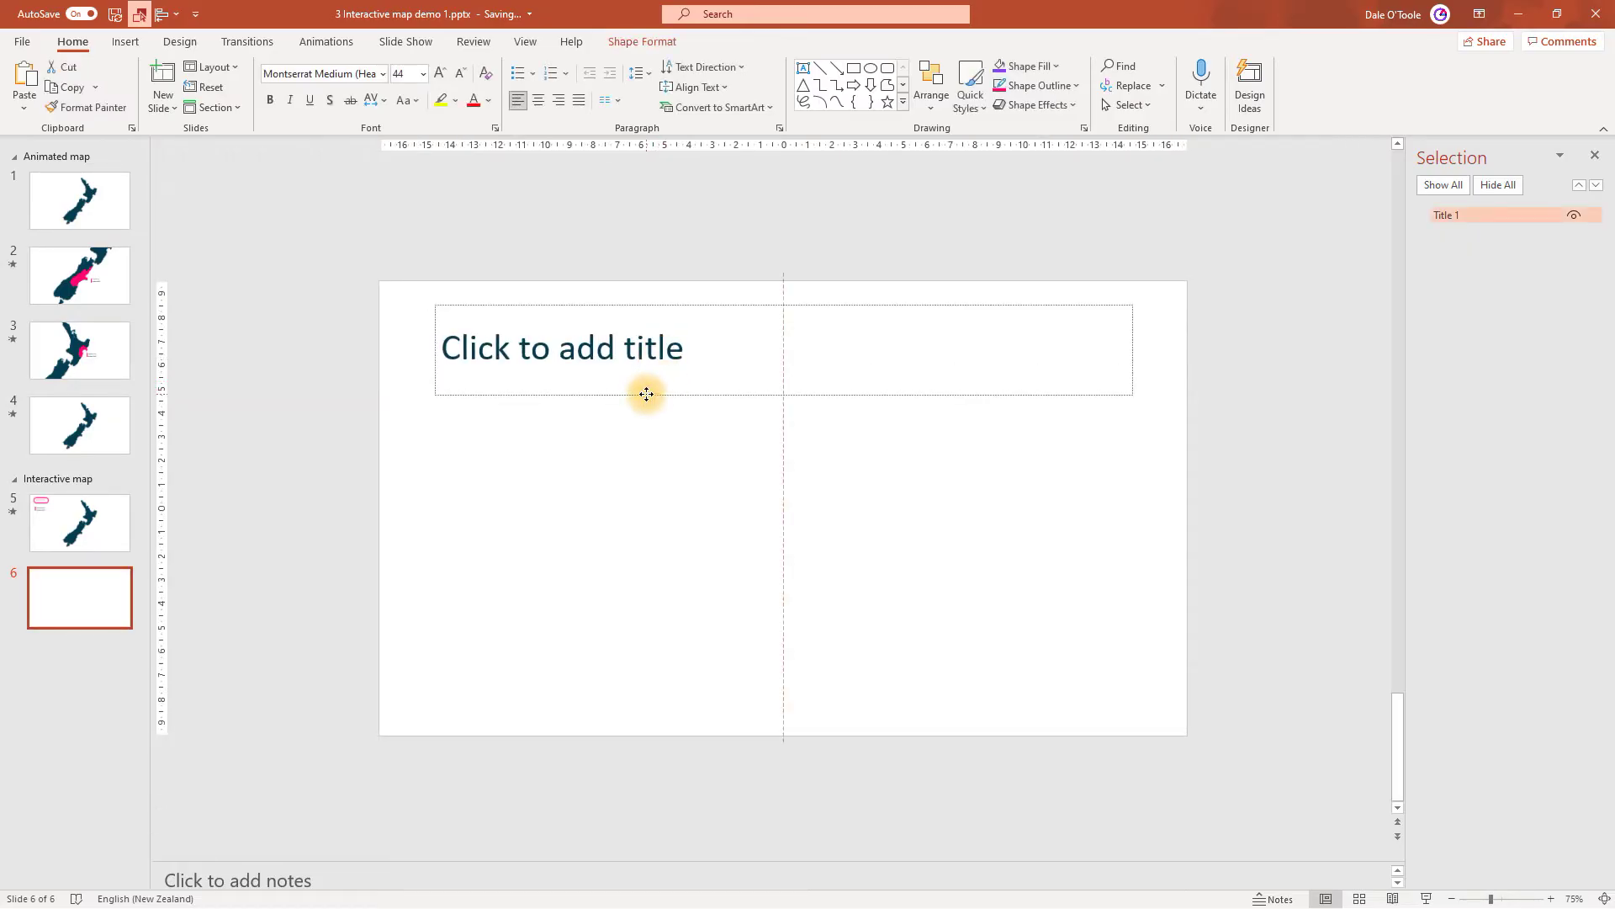
{"action": "left_click_drag", "start_coordinate": [646, 394], "coordinate": [651, 265]}
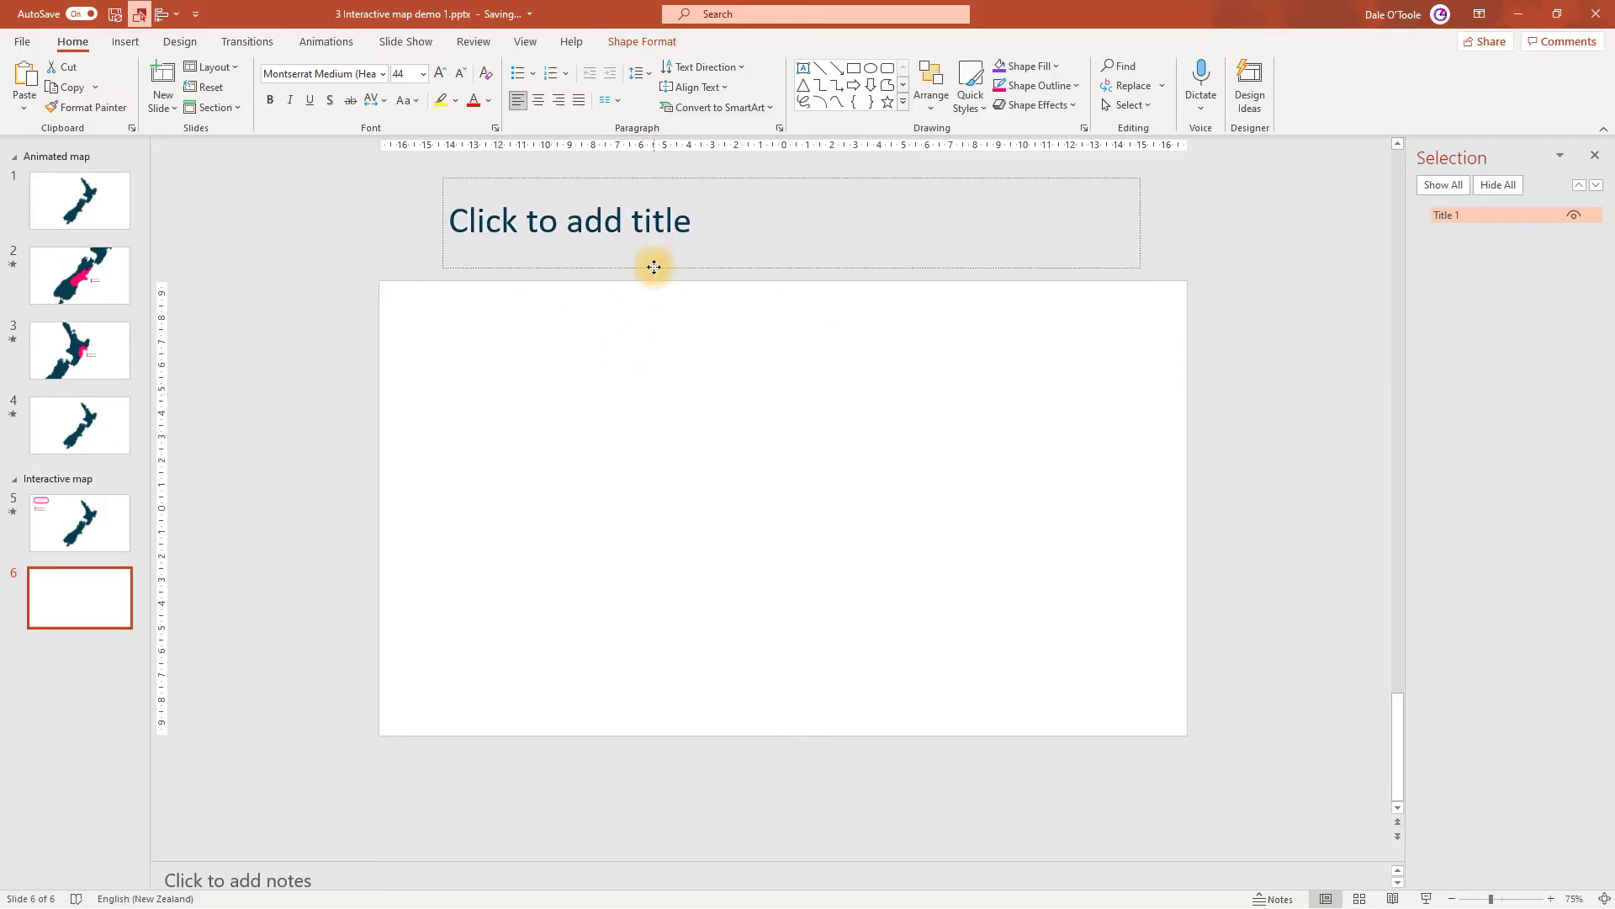
{"action": "left_click_drag", "start_coordinate": [651, 265], "coordinate": [653, 265]}
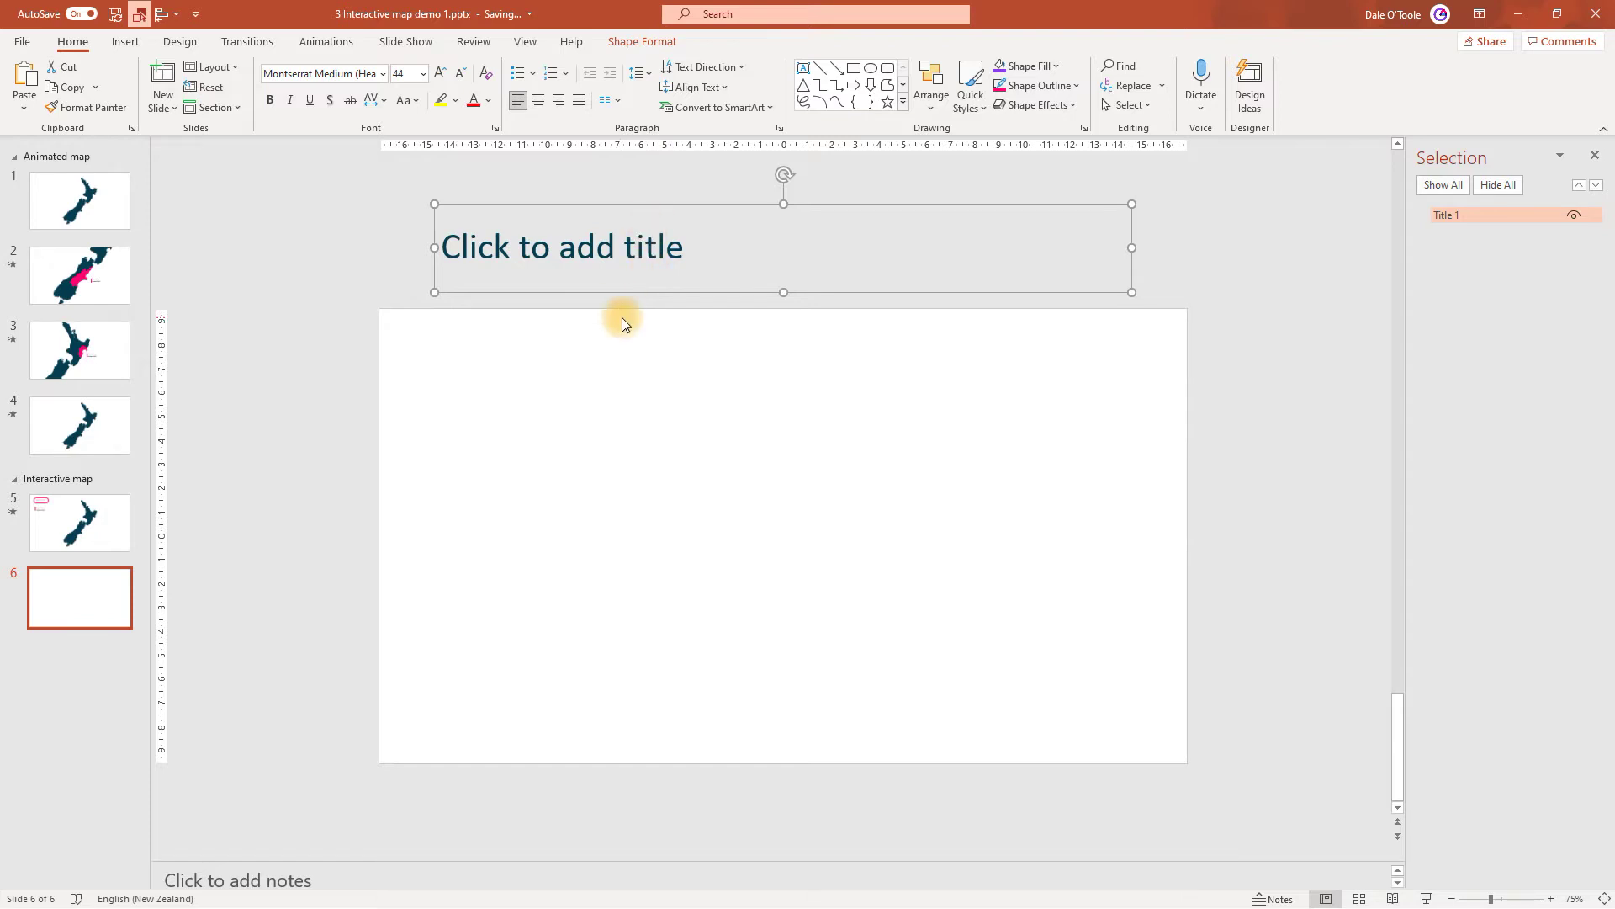
Copy the home button, region name and pink bar from slide 5 onto slide 6.
{"action": "left_click", "coordinate": [69, 520]}
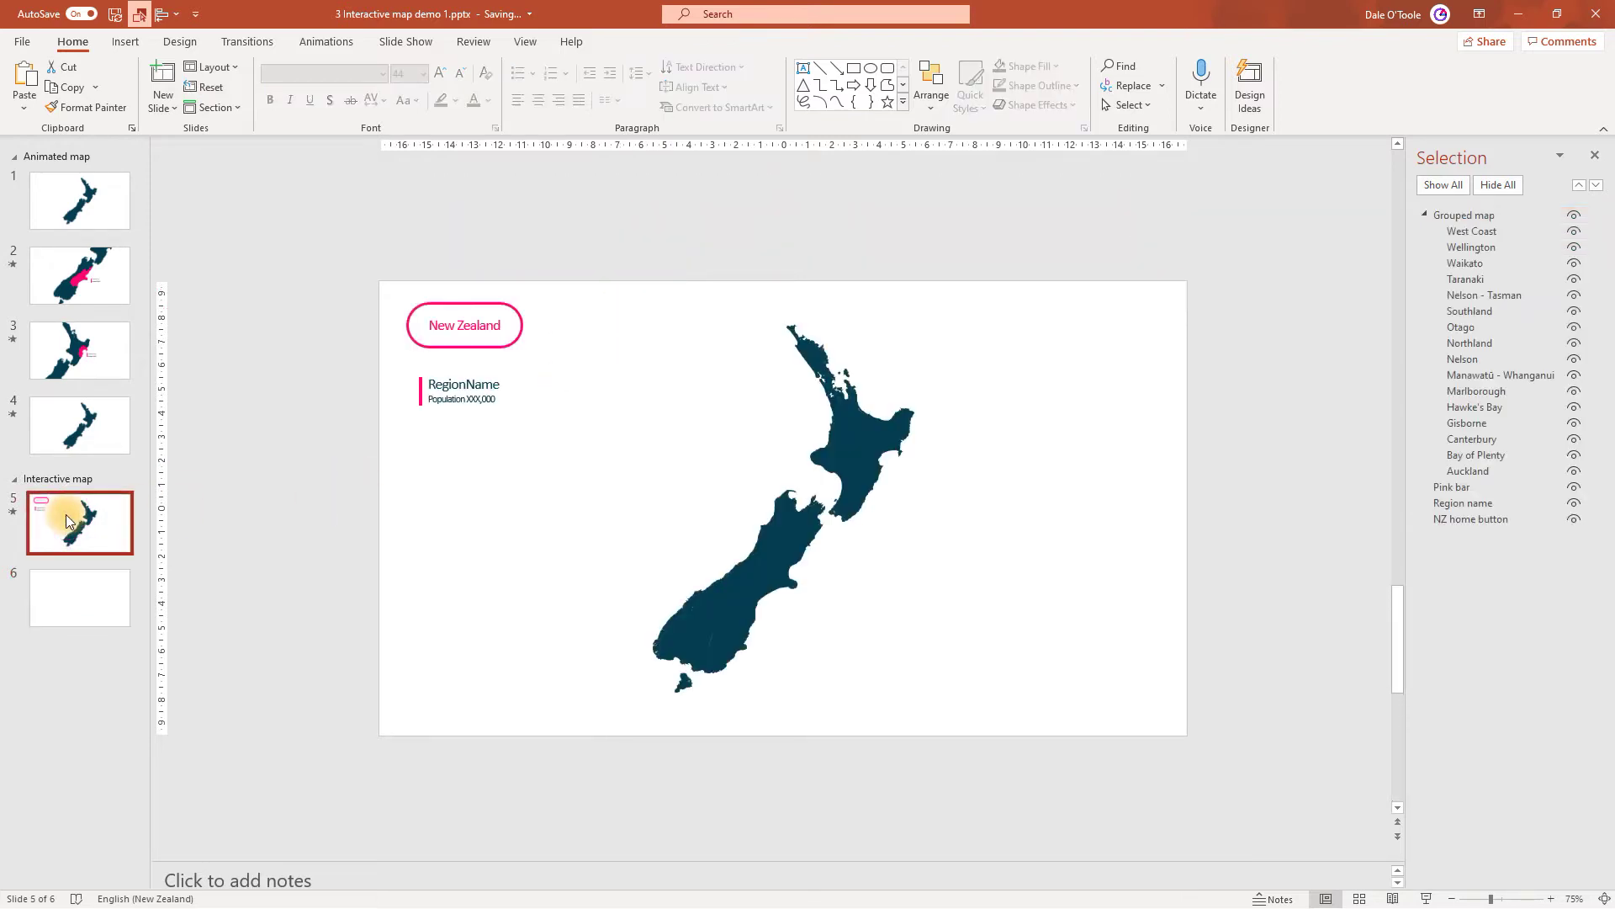
{"action": "left_click", "coordinate": [502, 341]}
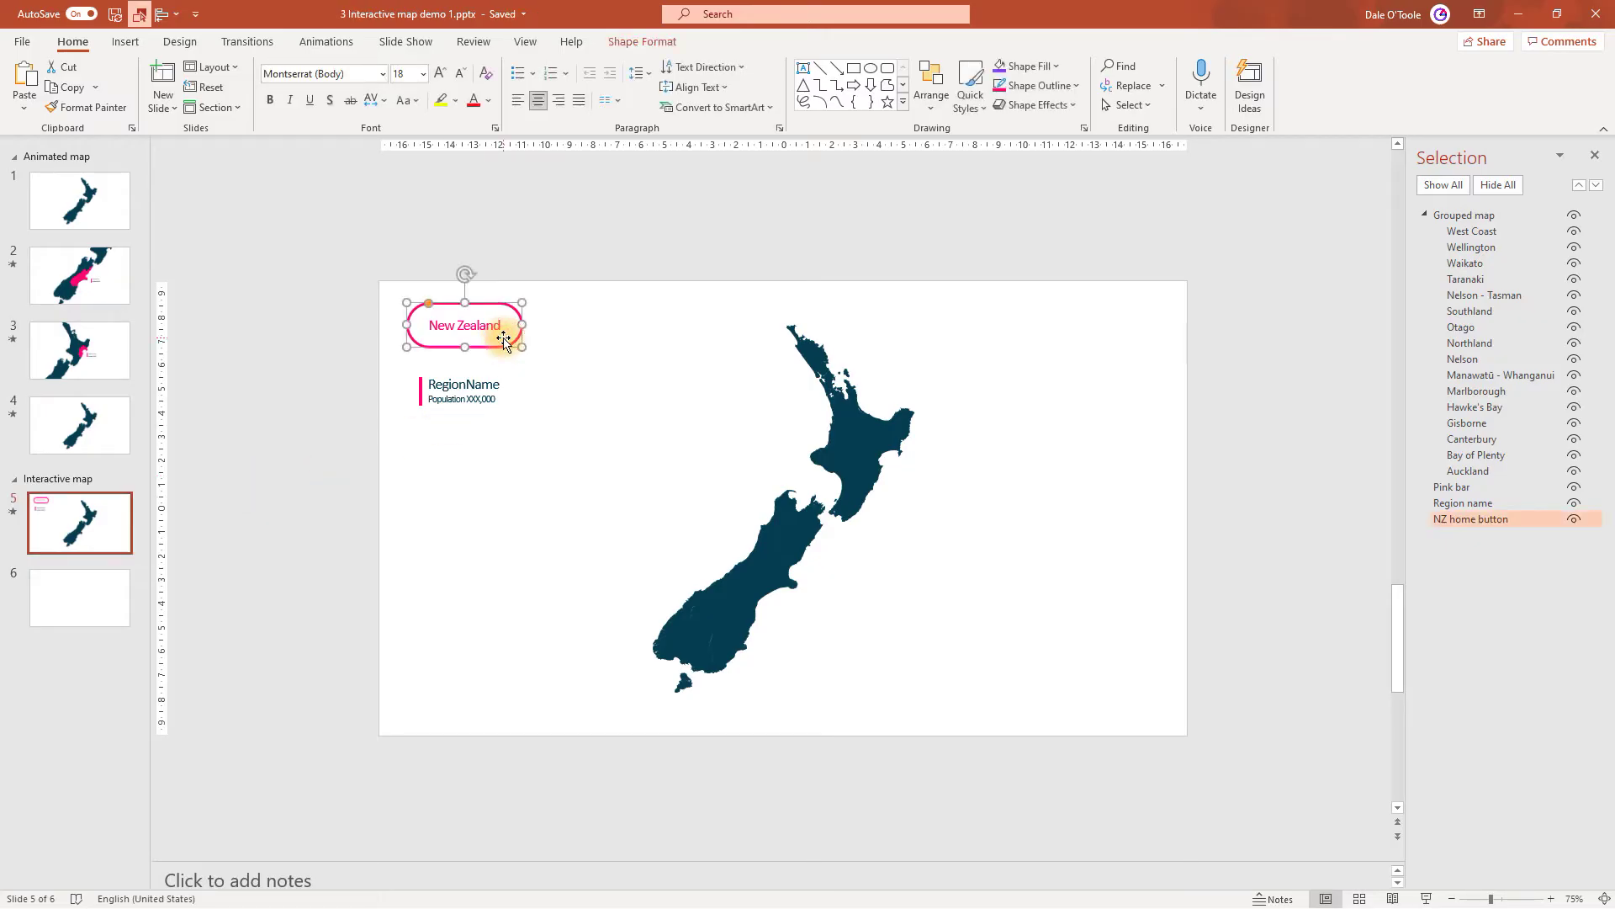
{"action": "left_click_drag", "start_coordinate": [560, 440], "coordinate": [354, 242]}
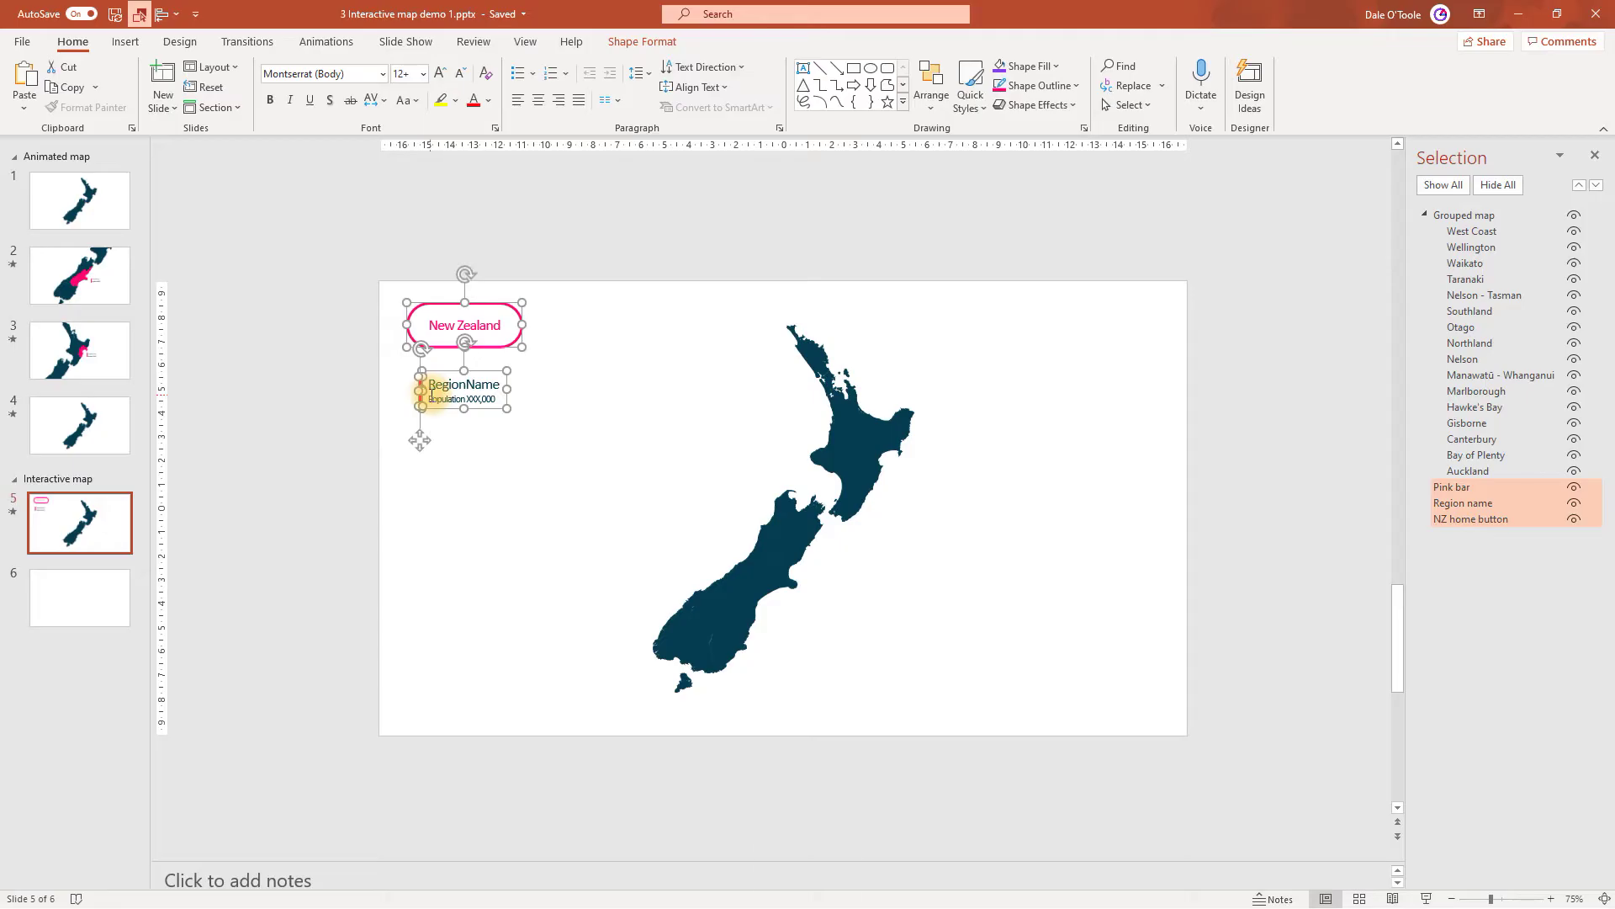
{"action": "key", "text": "ctrl+c"}
{"action": "left_click", "coordinate": [51, 589]}
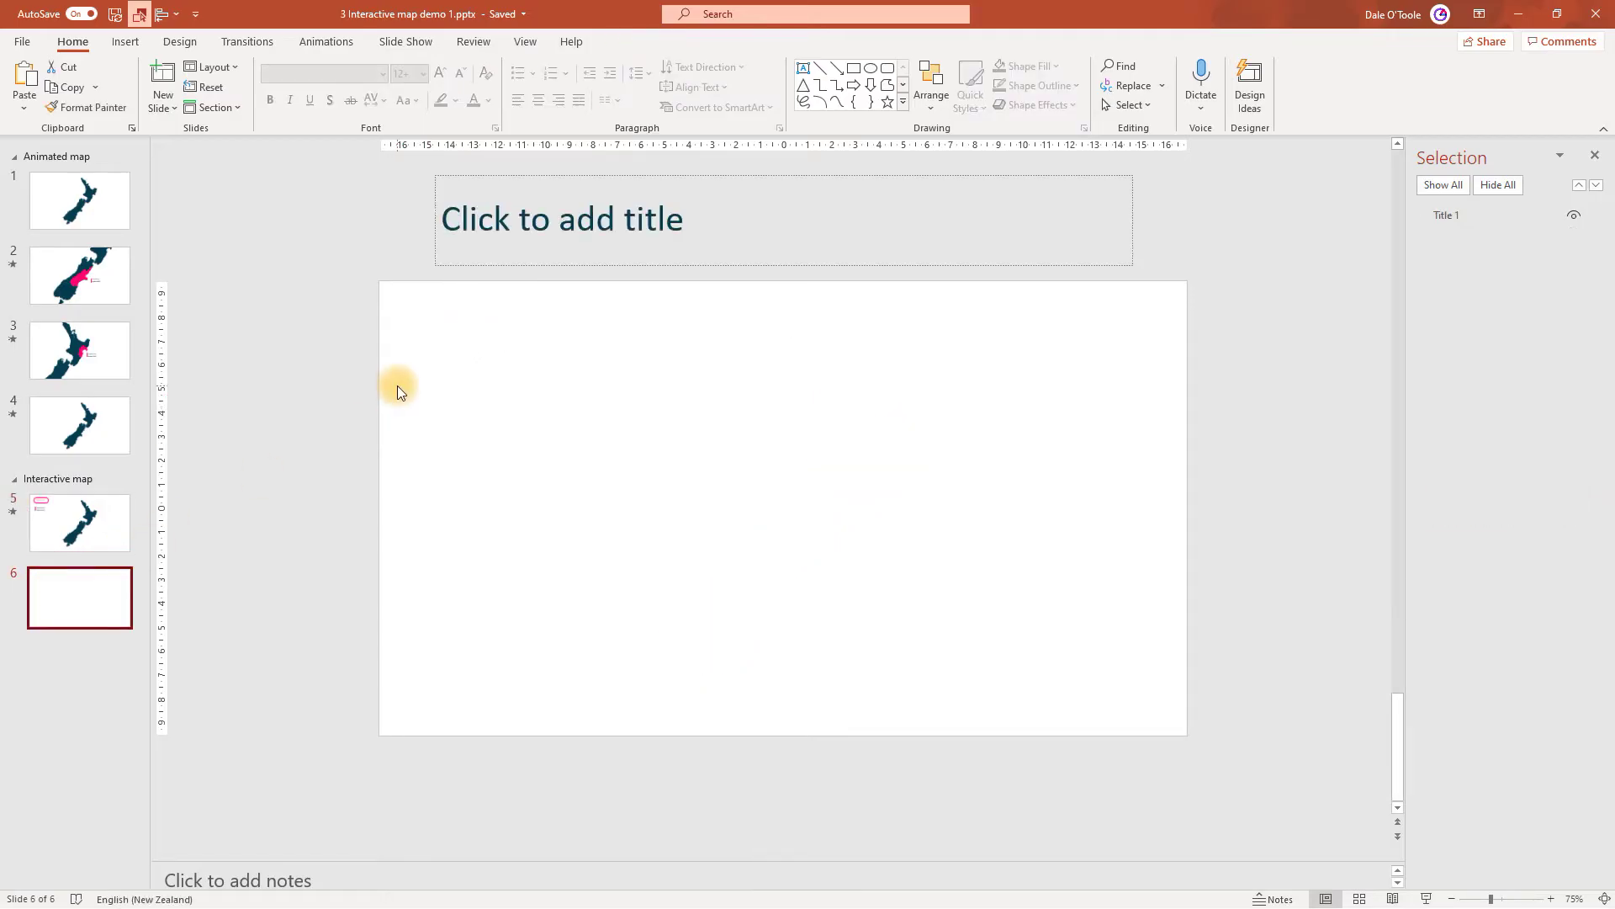
{"action": "key", "text": "ctrl+v"}
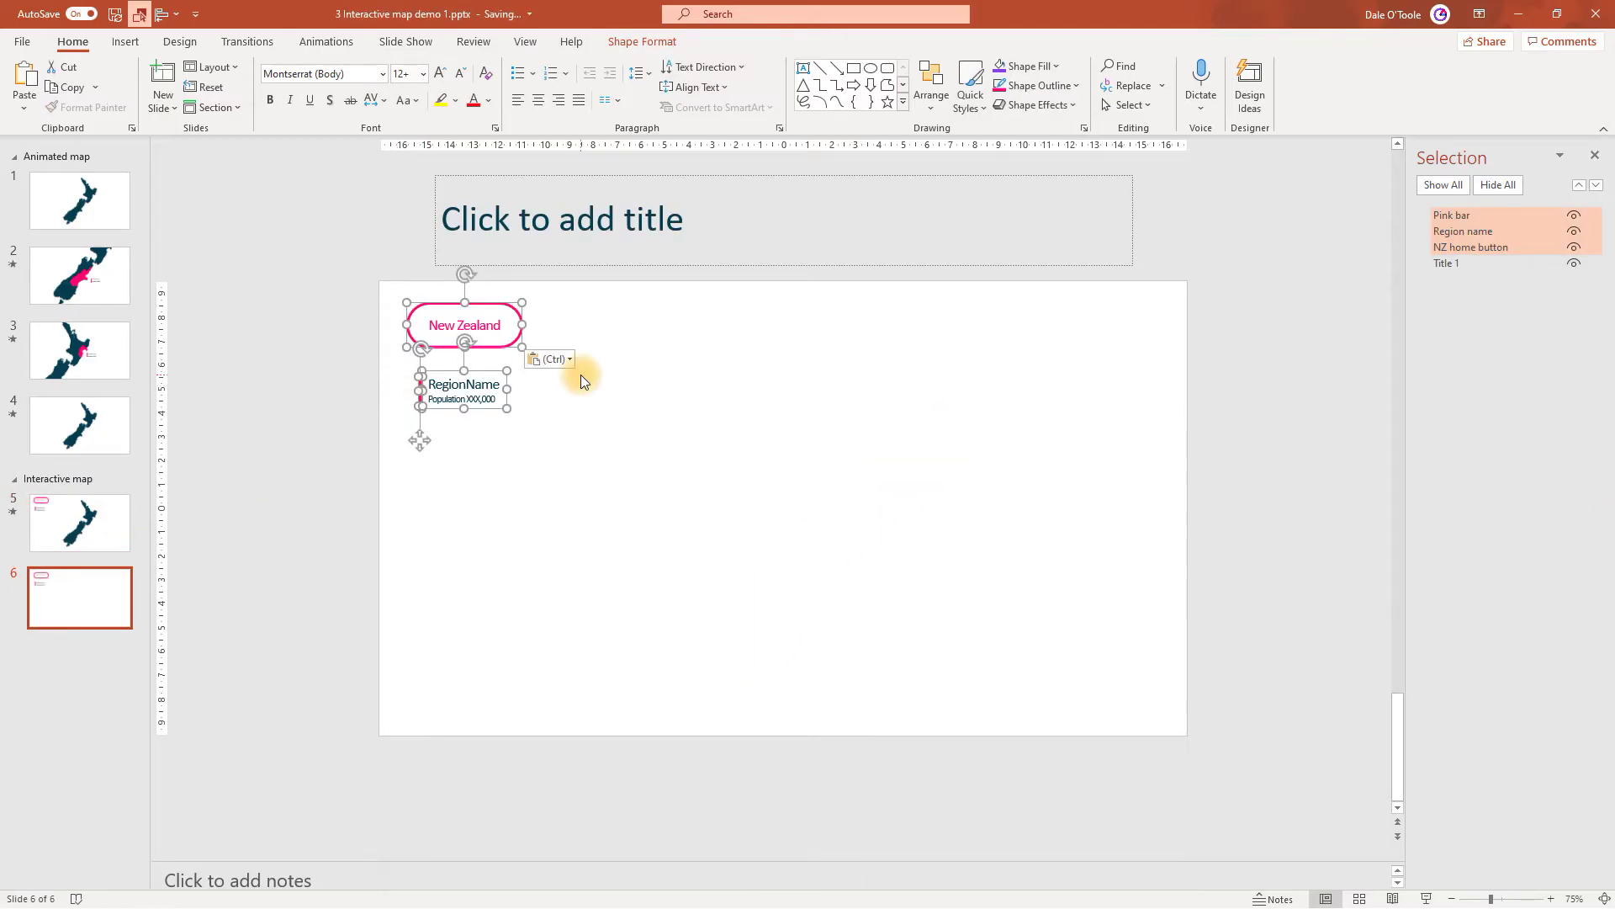
{"action": "left_click", "coordinate": [615, 373]}
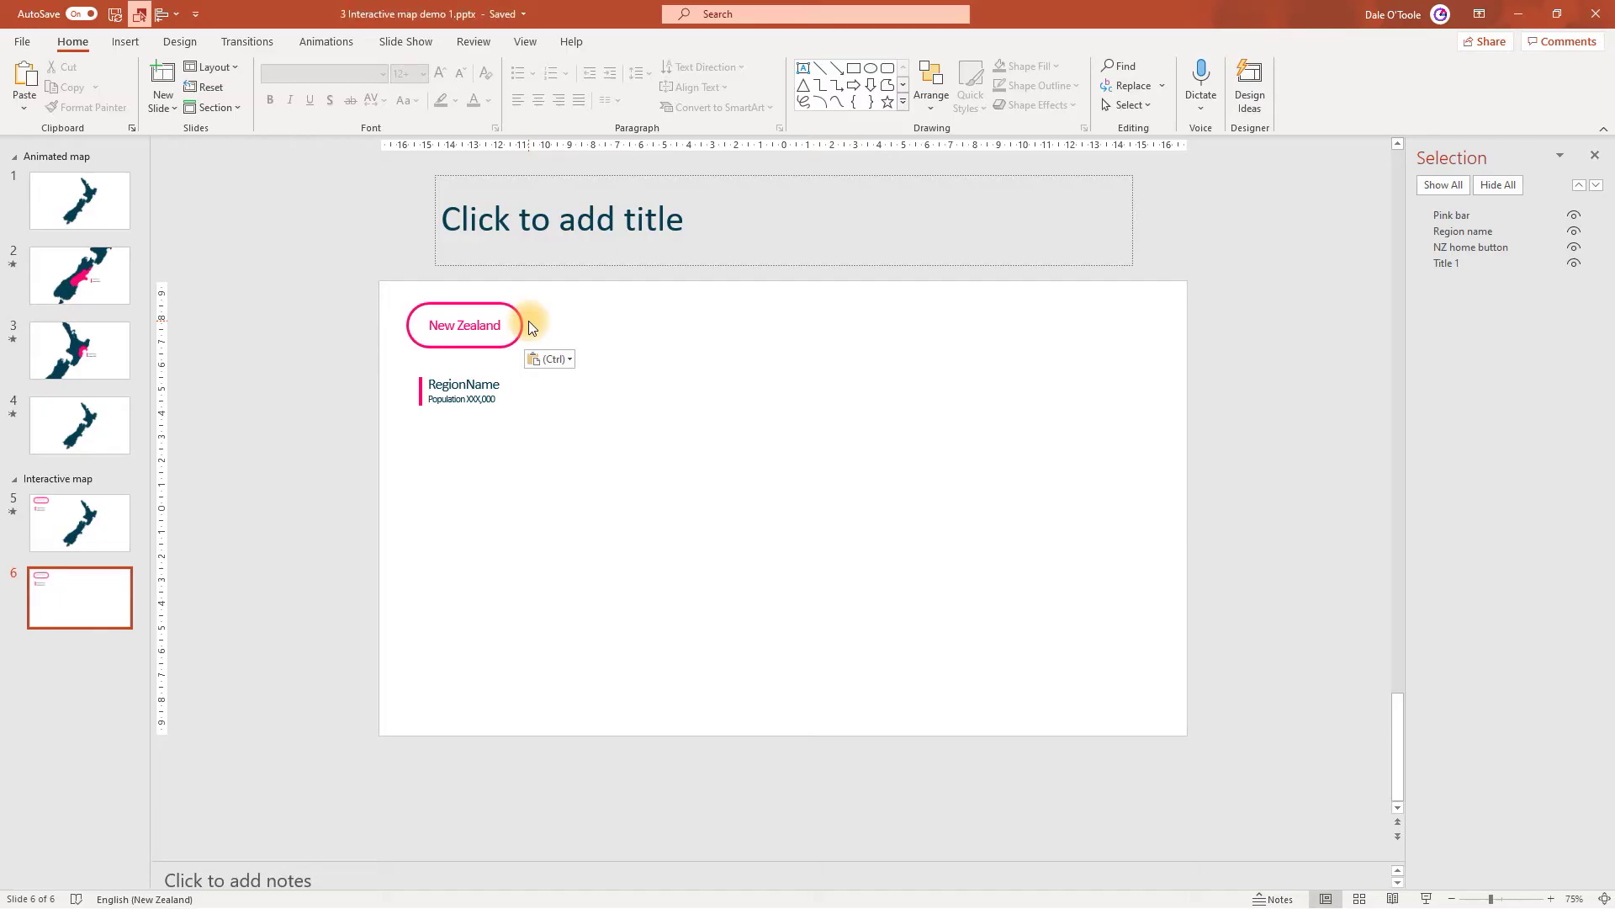
Check the grouped map's Taranaki region on slide 5, then select slide 6's New Zealand button.
{"action": "left_click", "coordinate": [107, 527]}
{"action": "left_click", "coordinate": [836, 442]}
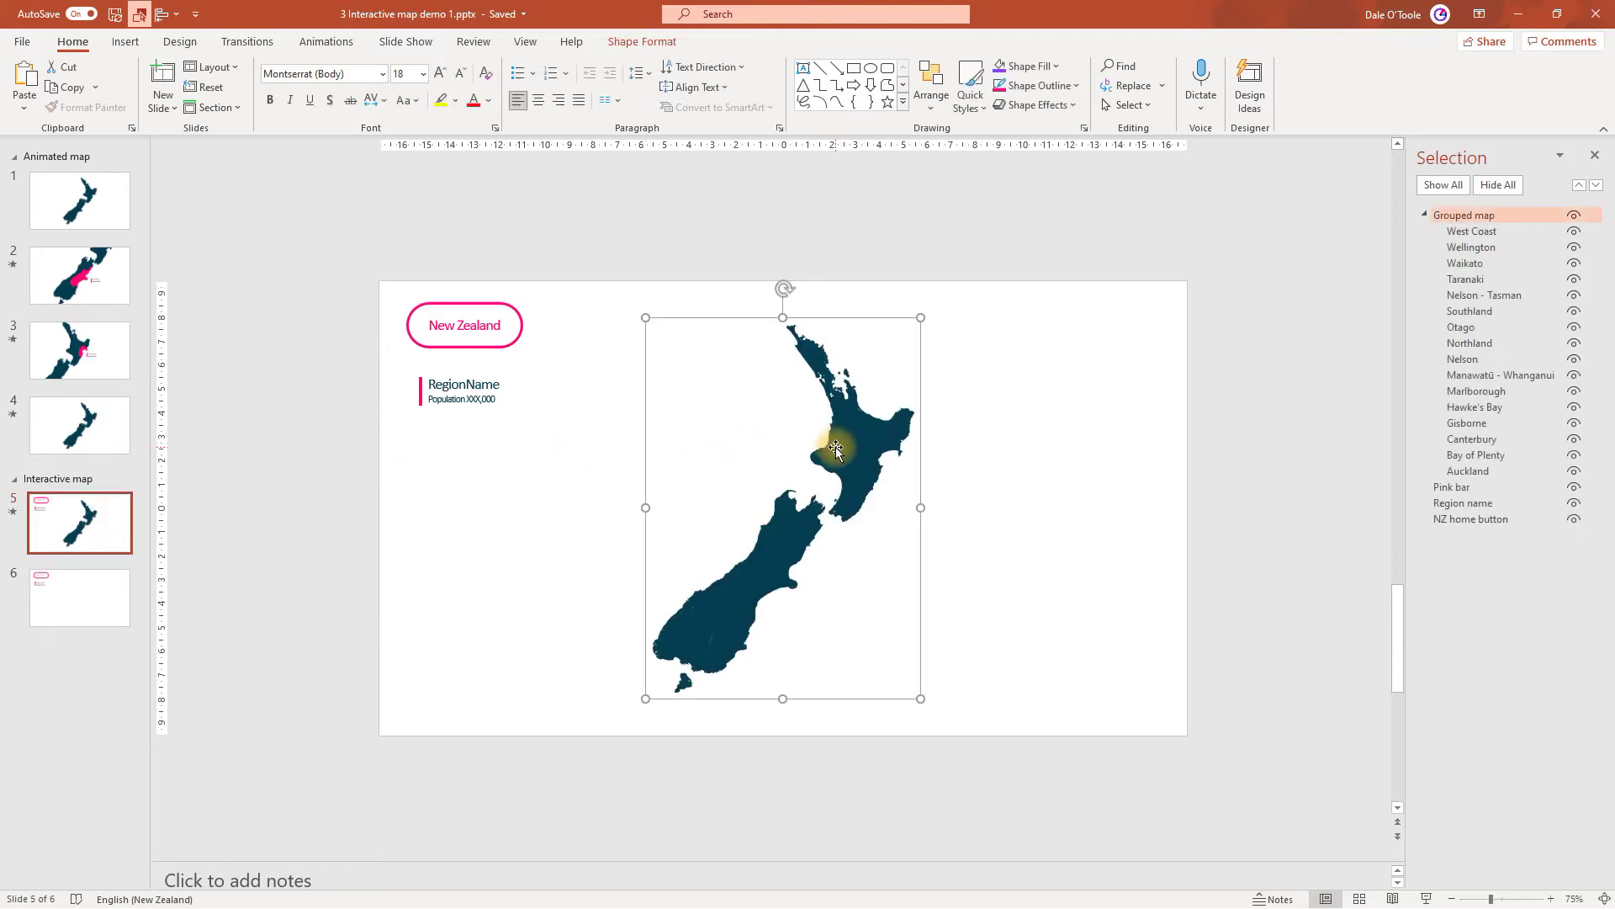
{"action": "left_click", "coordinate": [835, 448]}
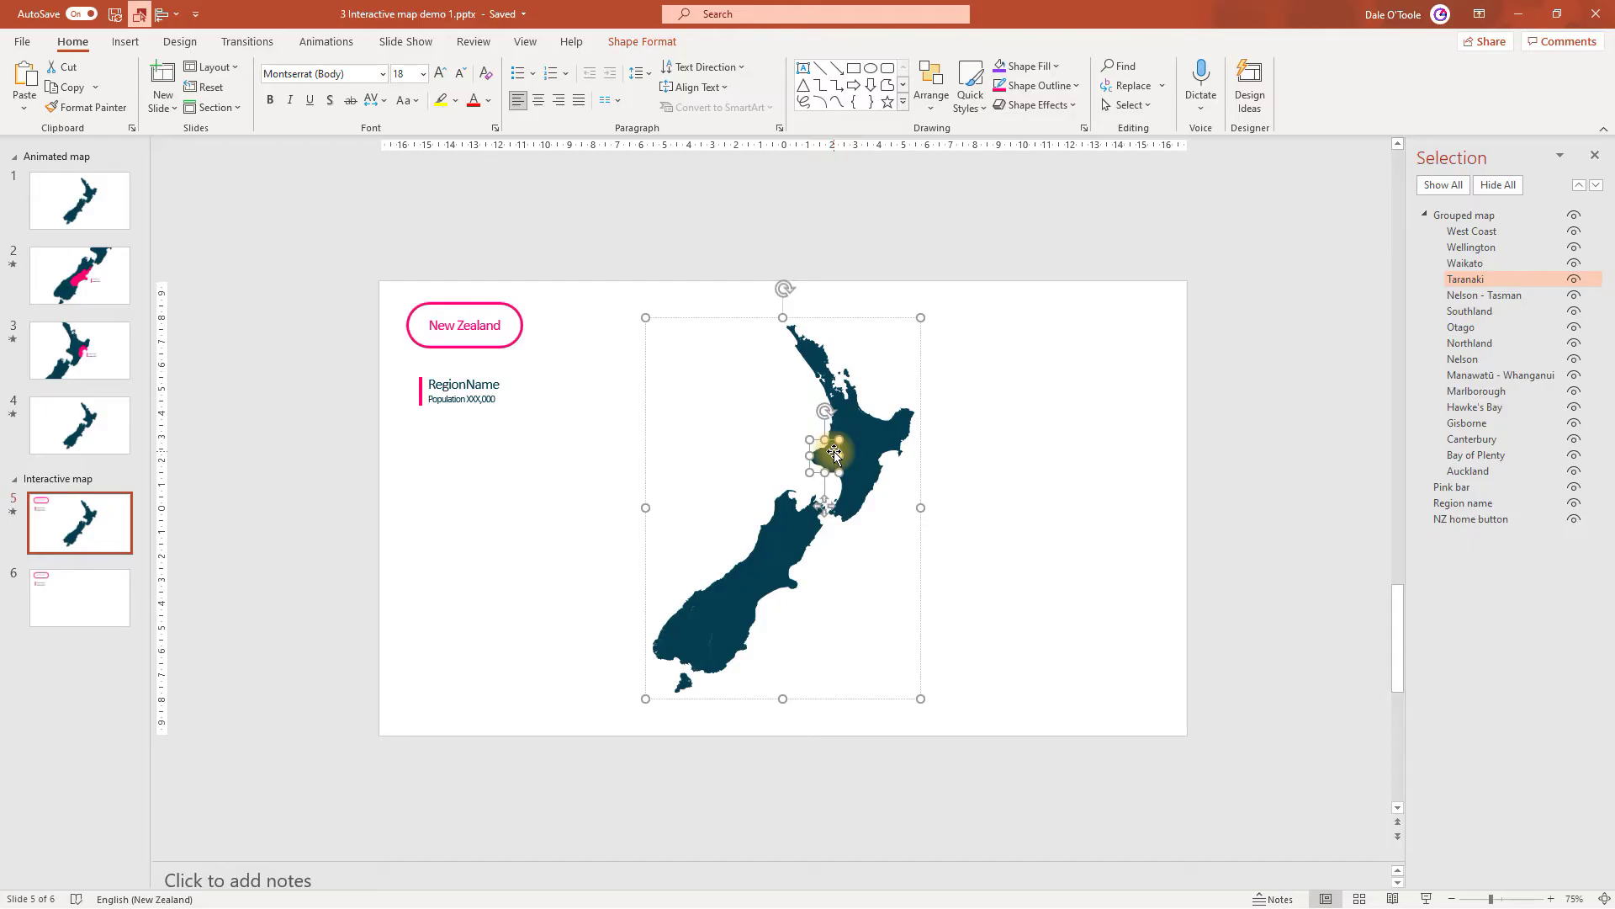
{"action": "left_click", "coordinate": [77, 605]}
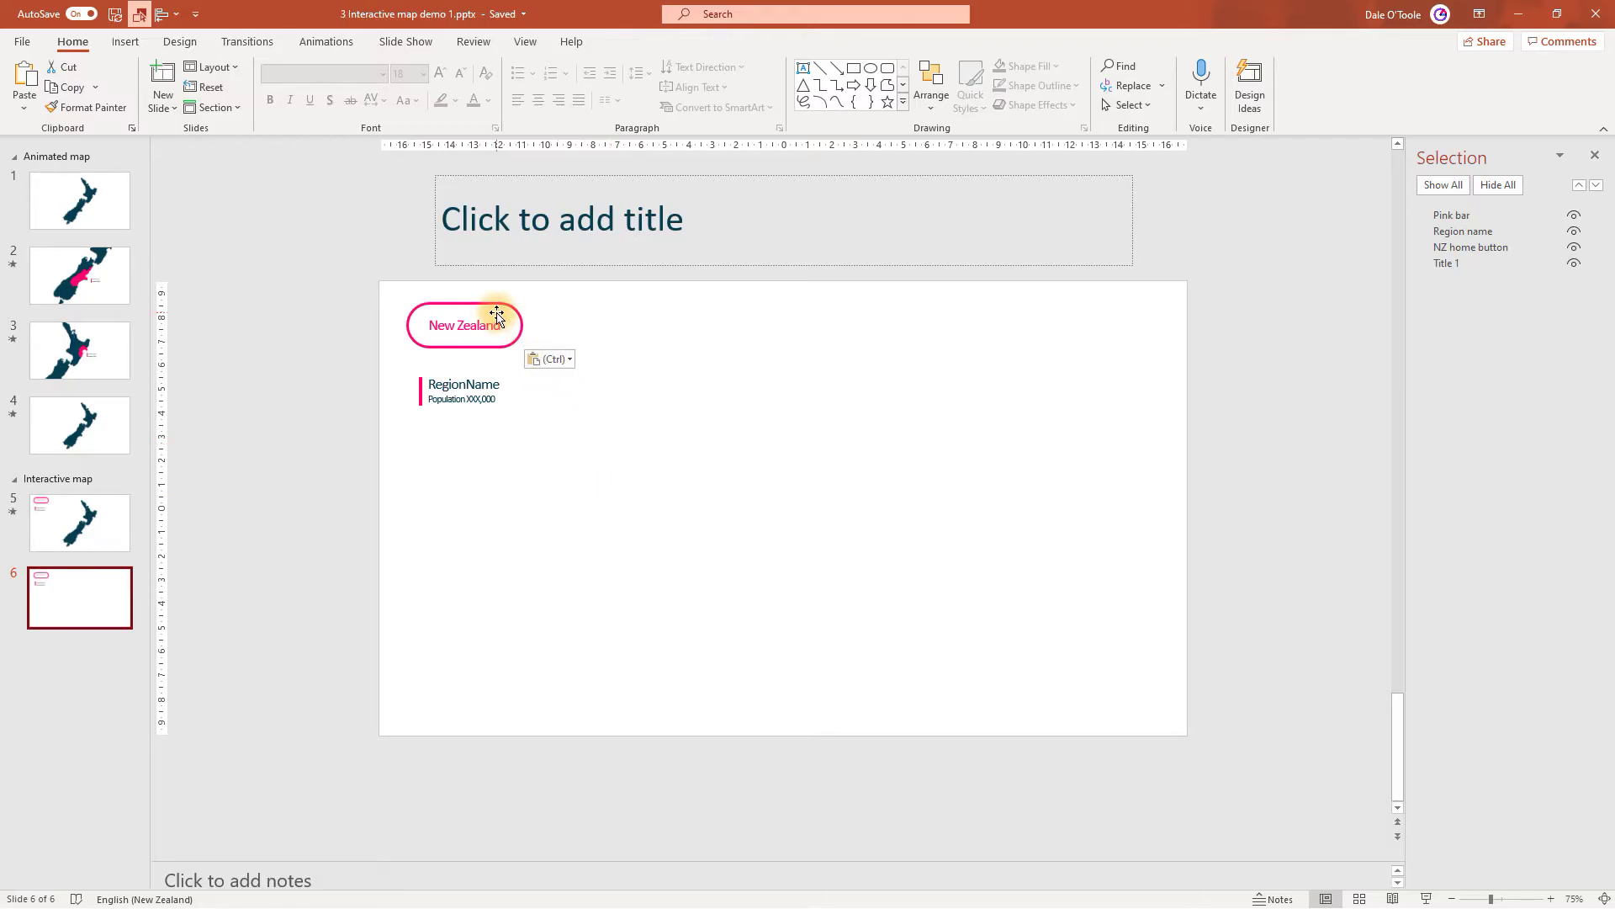
{"action": "left_click", "coordinate": [498, 315]}
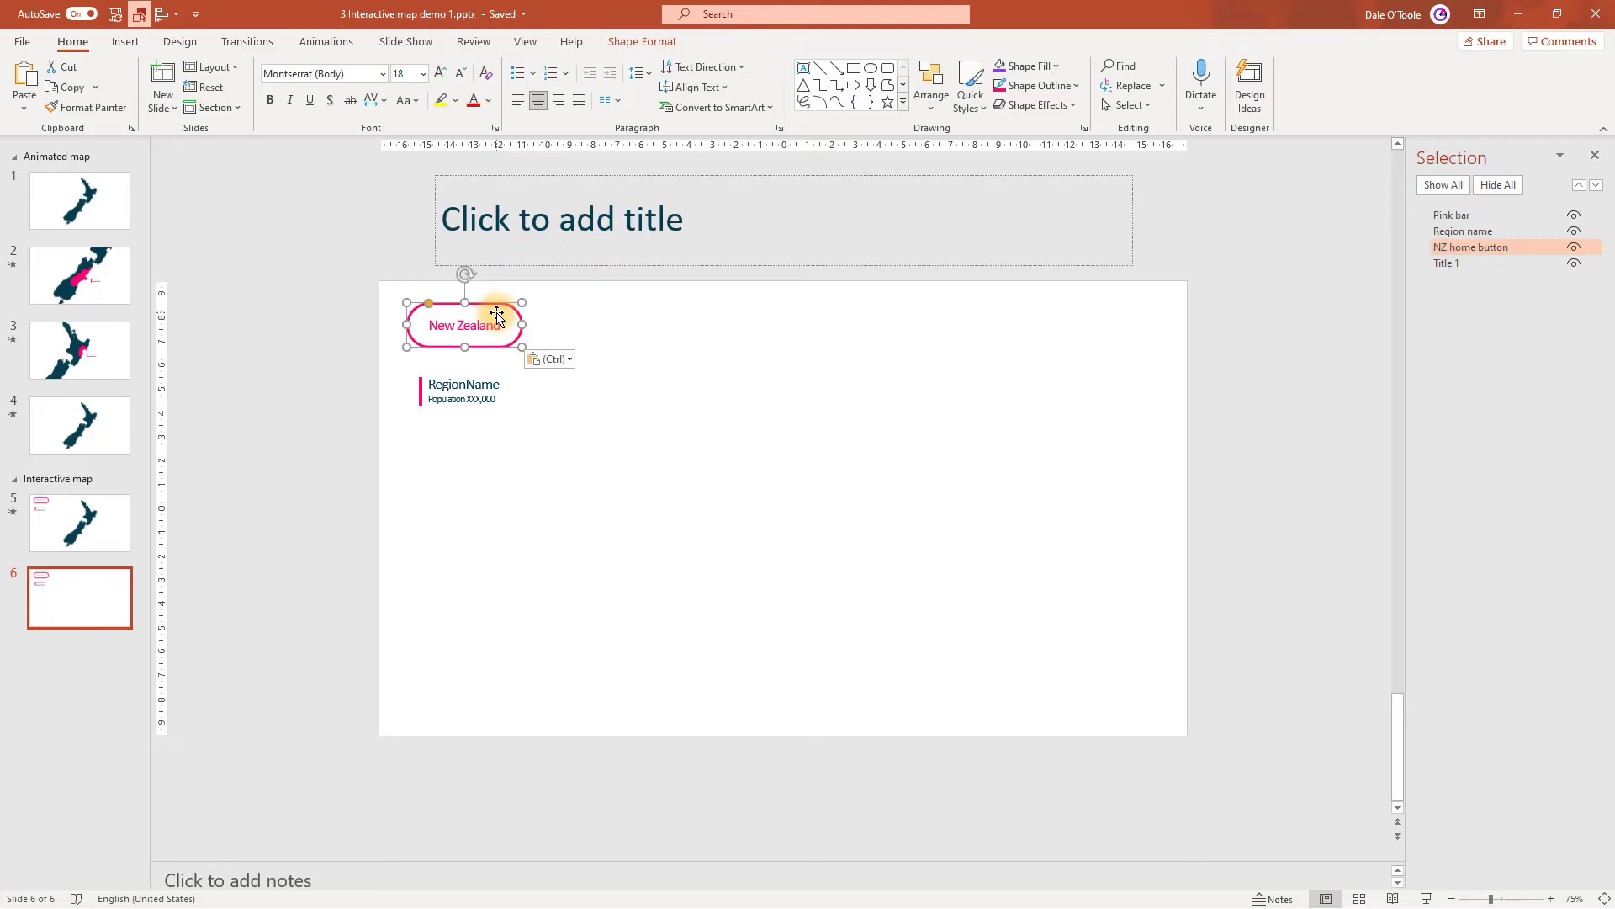
{"action": "left_click", "coordinate": [121, 47]}
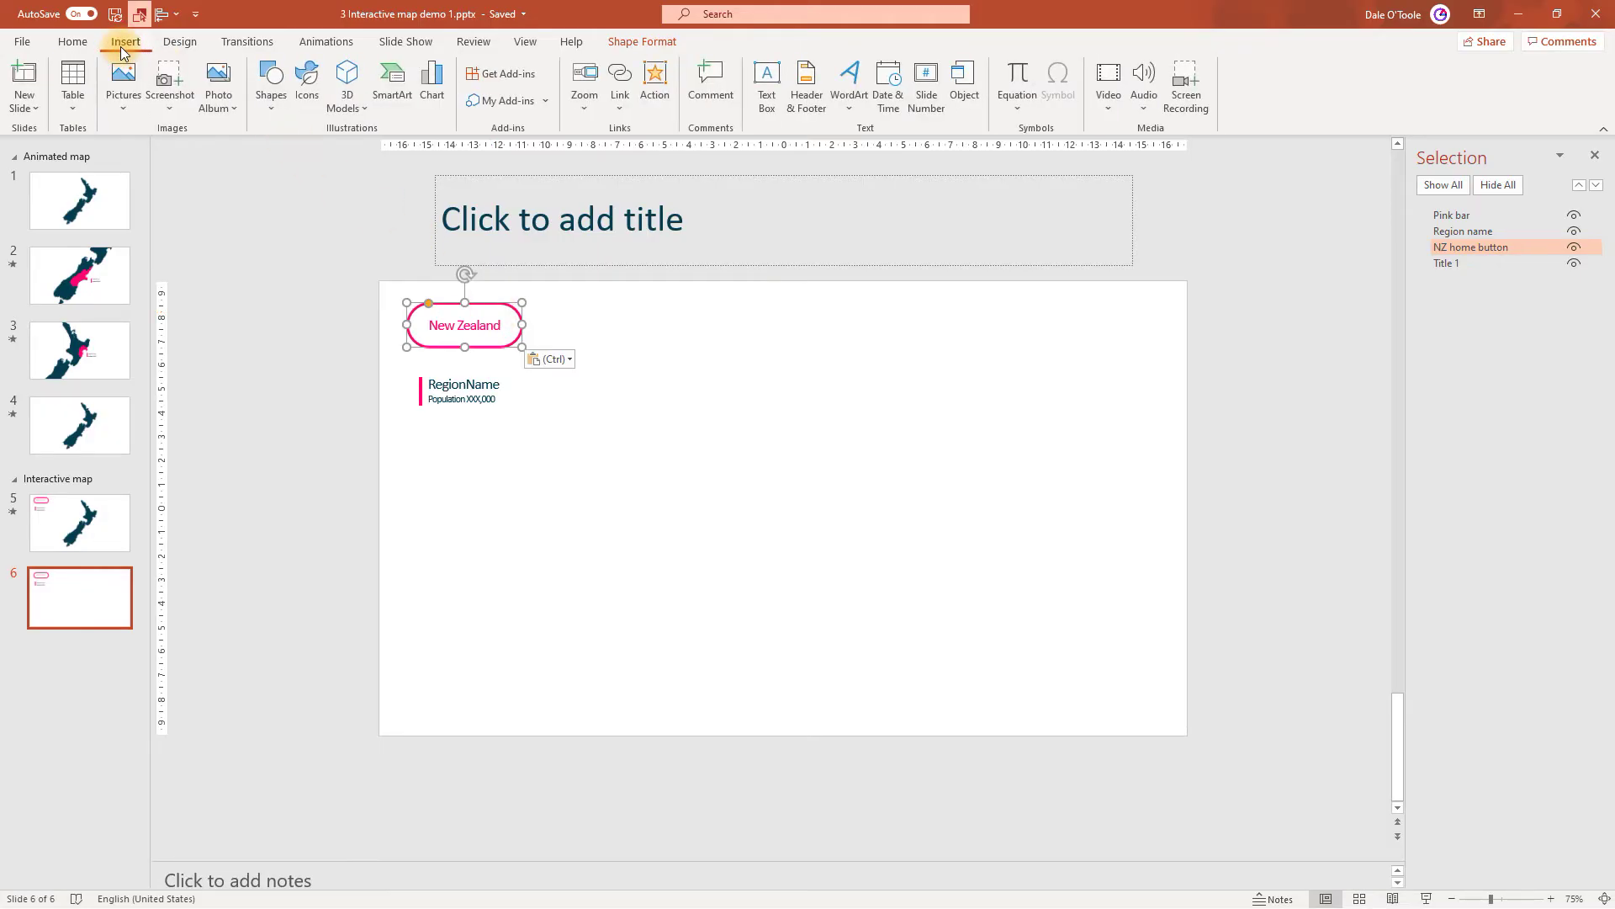
Set the New Zealand button's click action to hyperlink to Slide 5.
{"action": "left_click", "coordinate": [655, 97]}
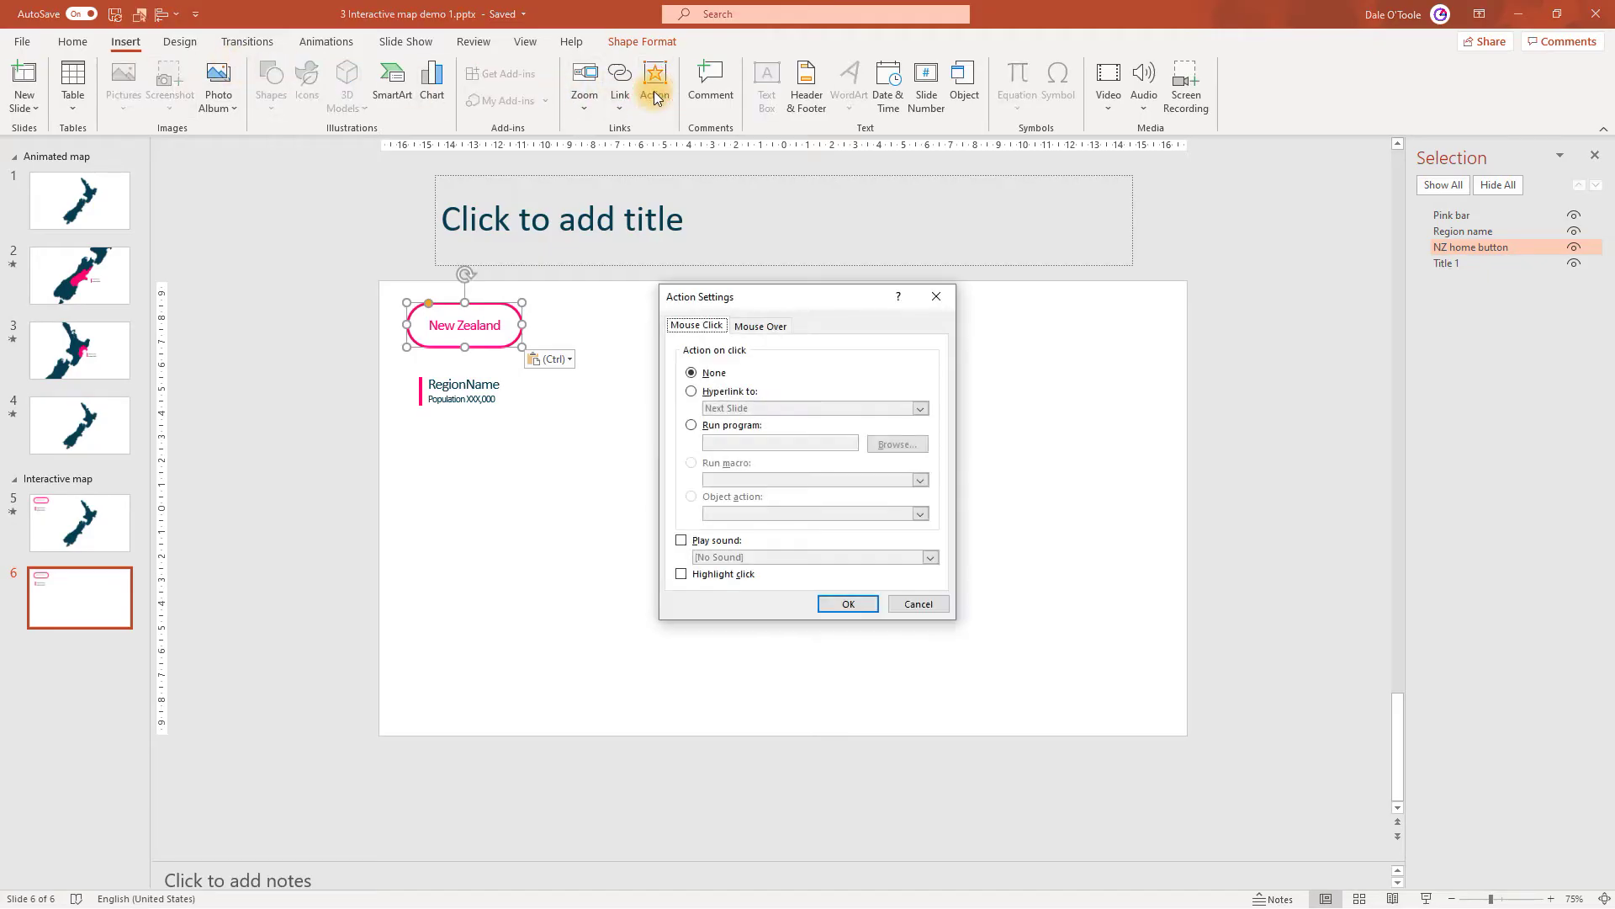
{"action": "left_click", "coordinate": [698, 391]}
{"action": "left_click", "coordinate": [921, 409]}
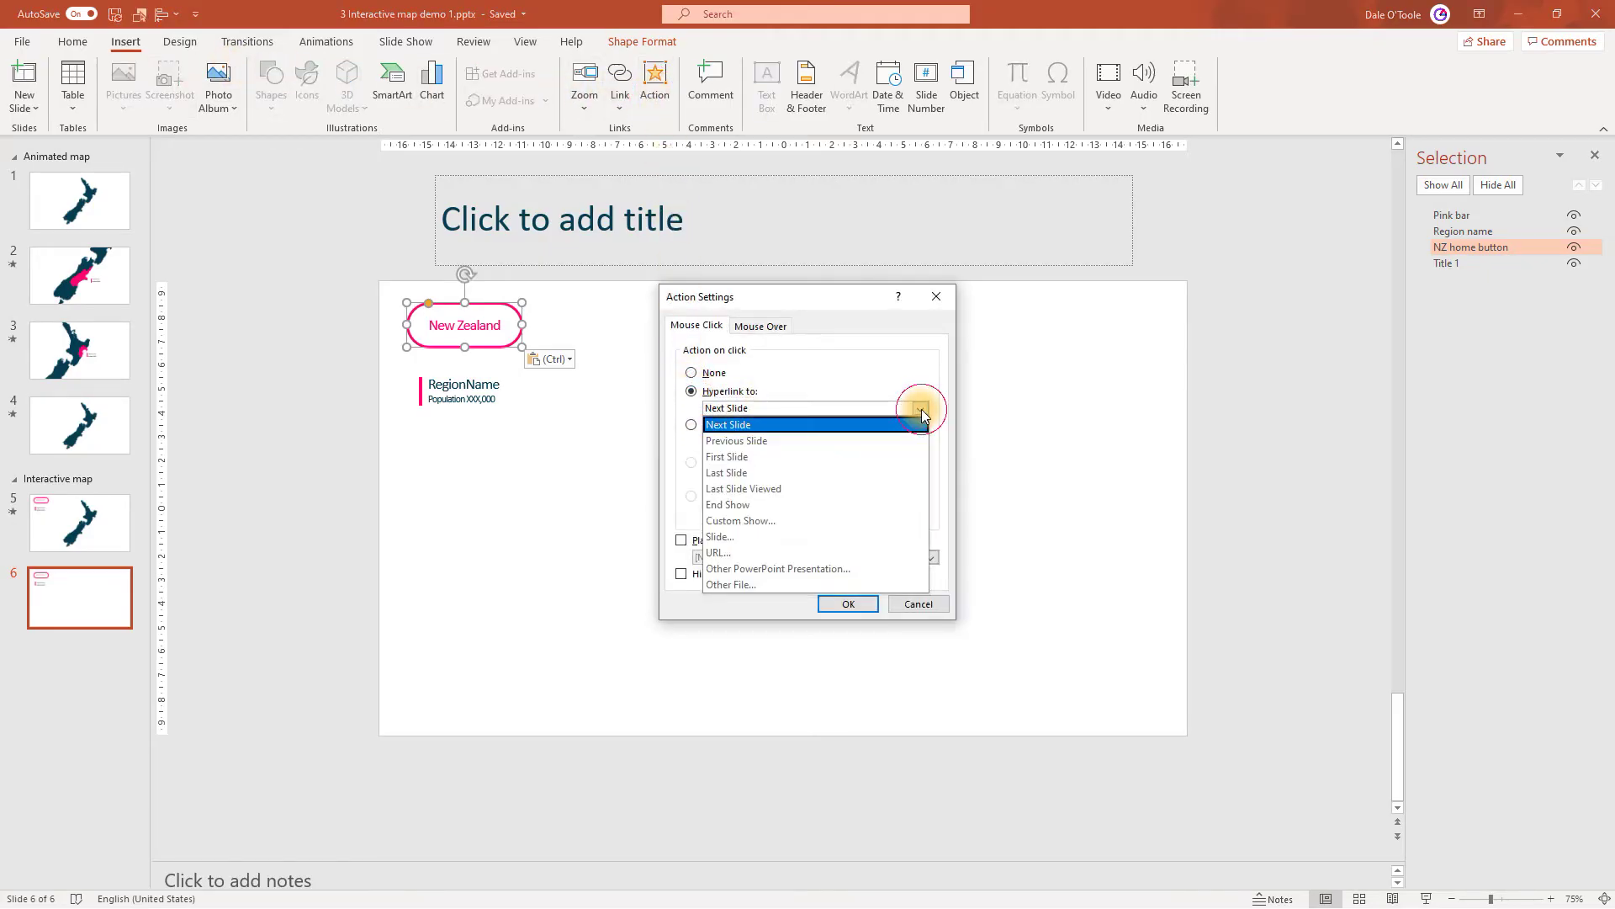
{"action": "left_click", "coordinate": [761, 537]}
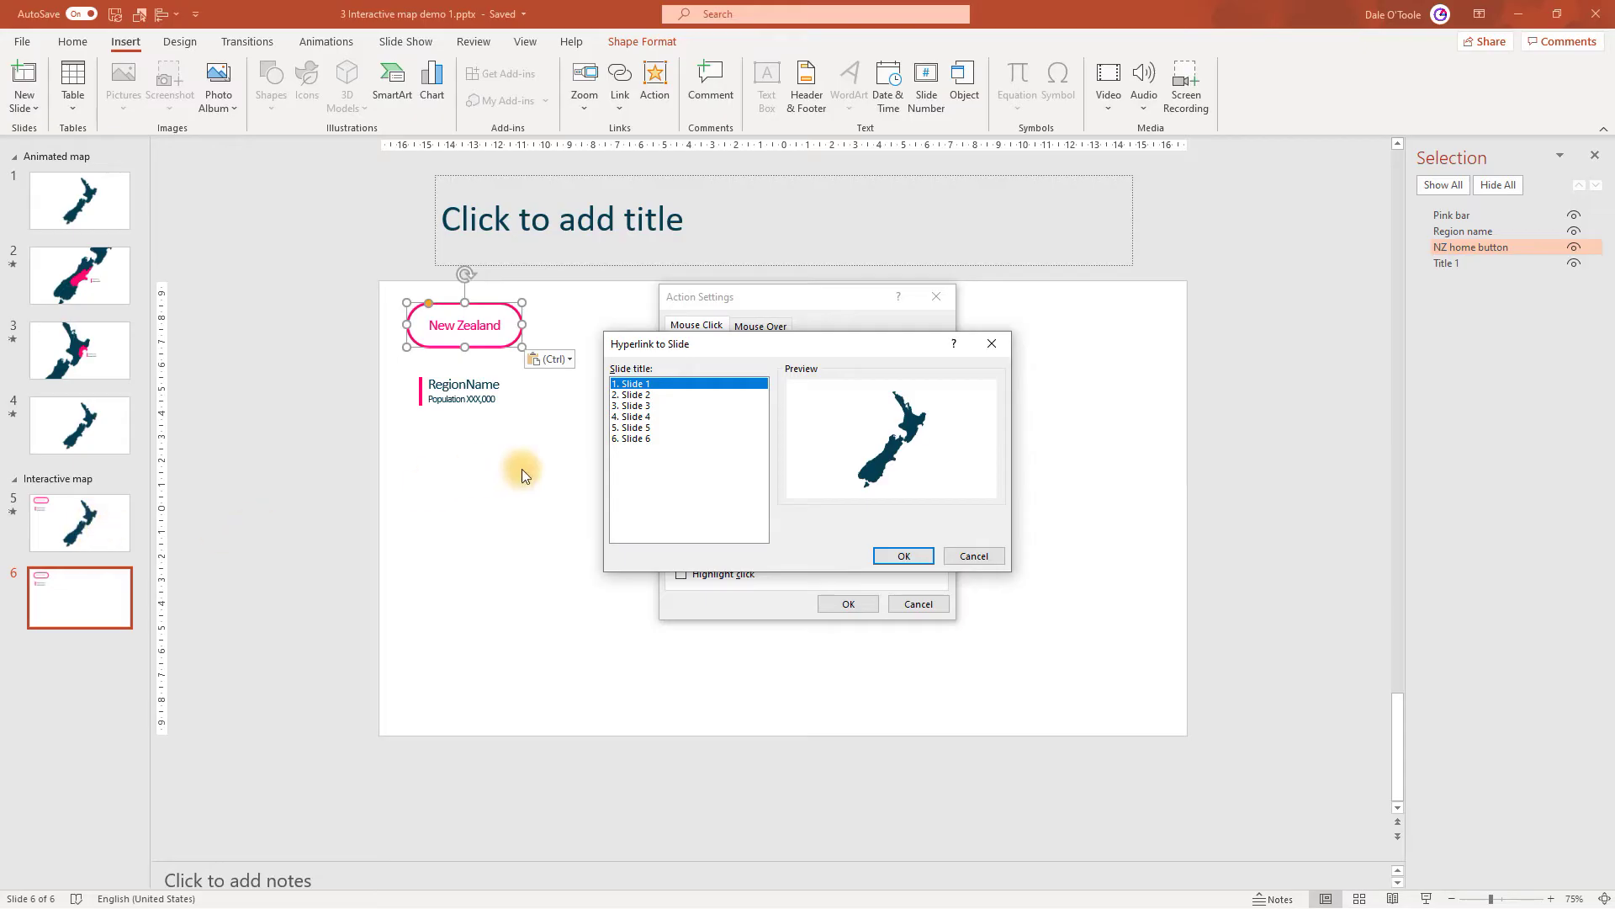
{"action": "left_click", "coordinate": [637, 427]}
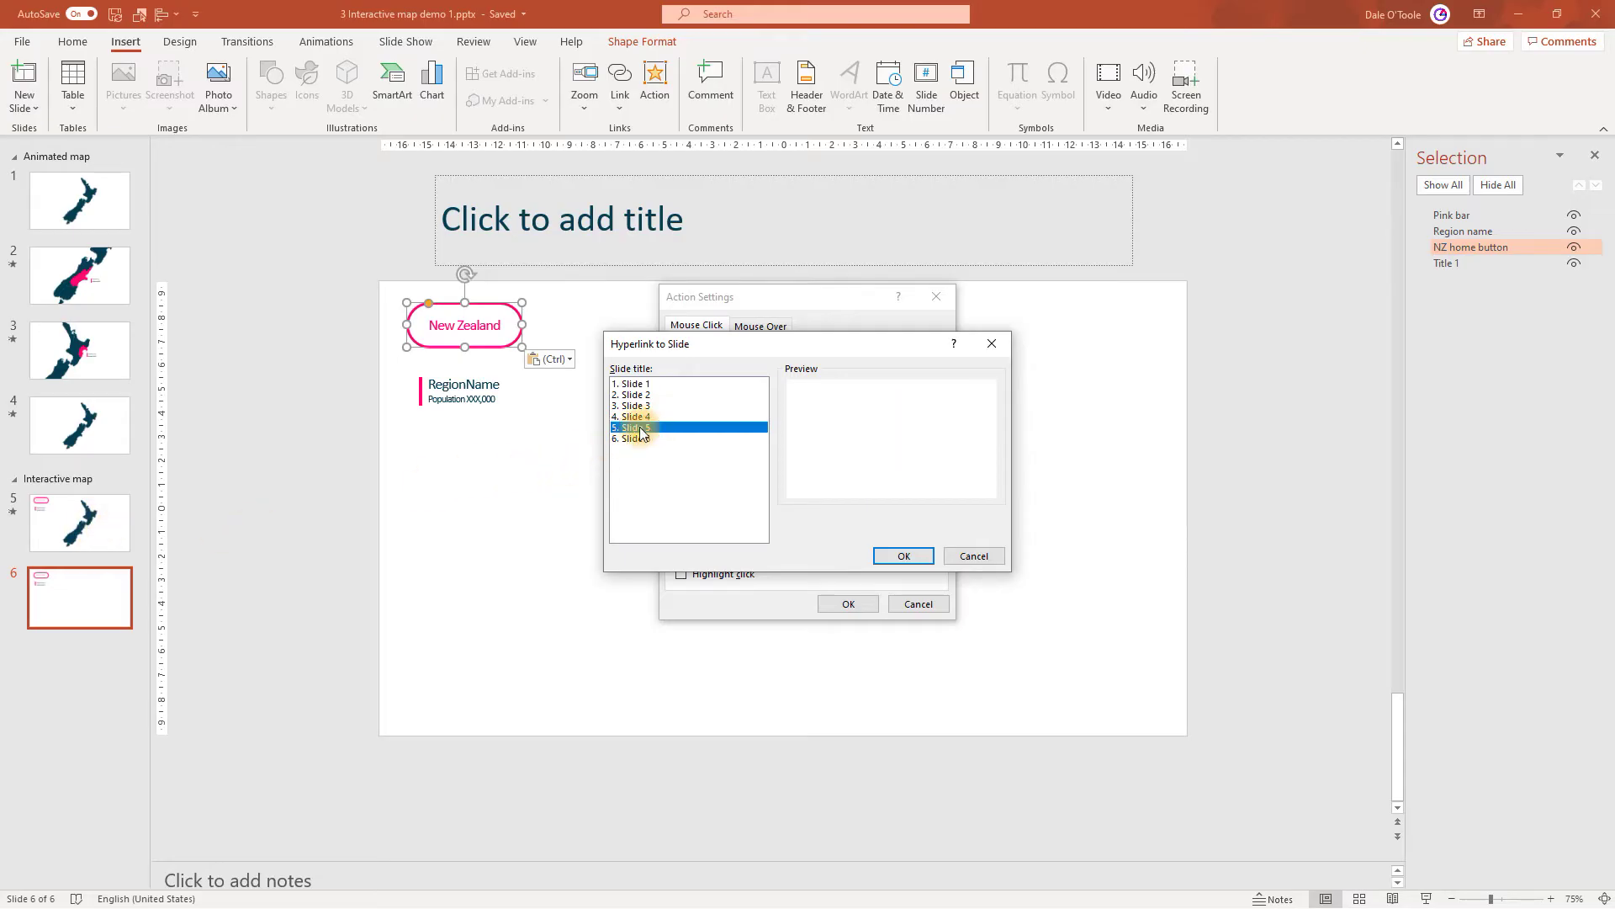
{"action": "left_click", "coordinate": [895, 556]}
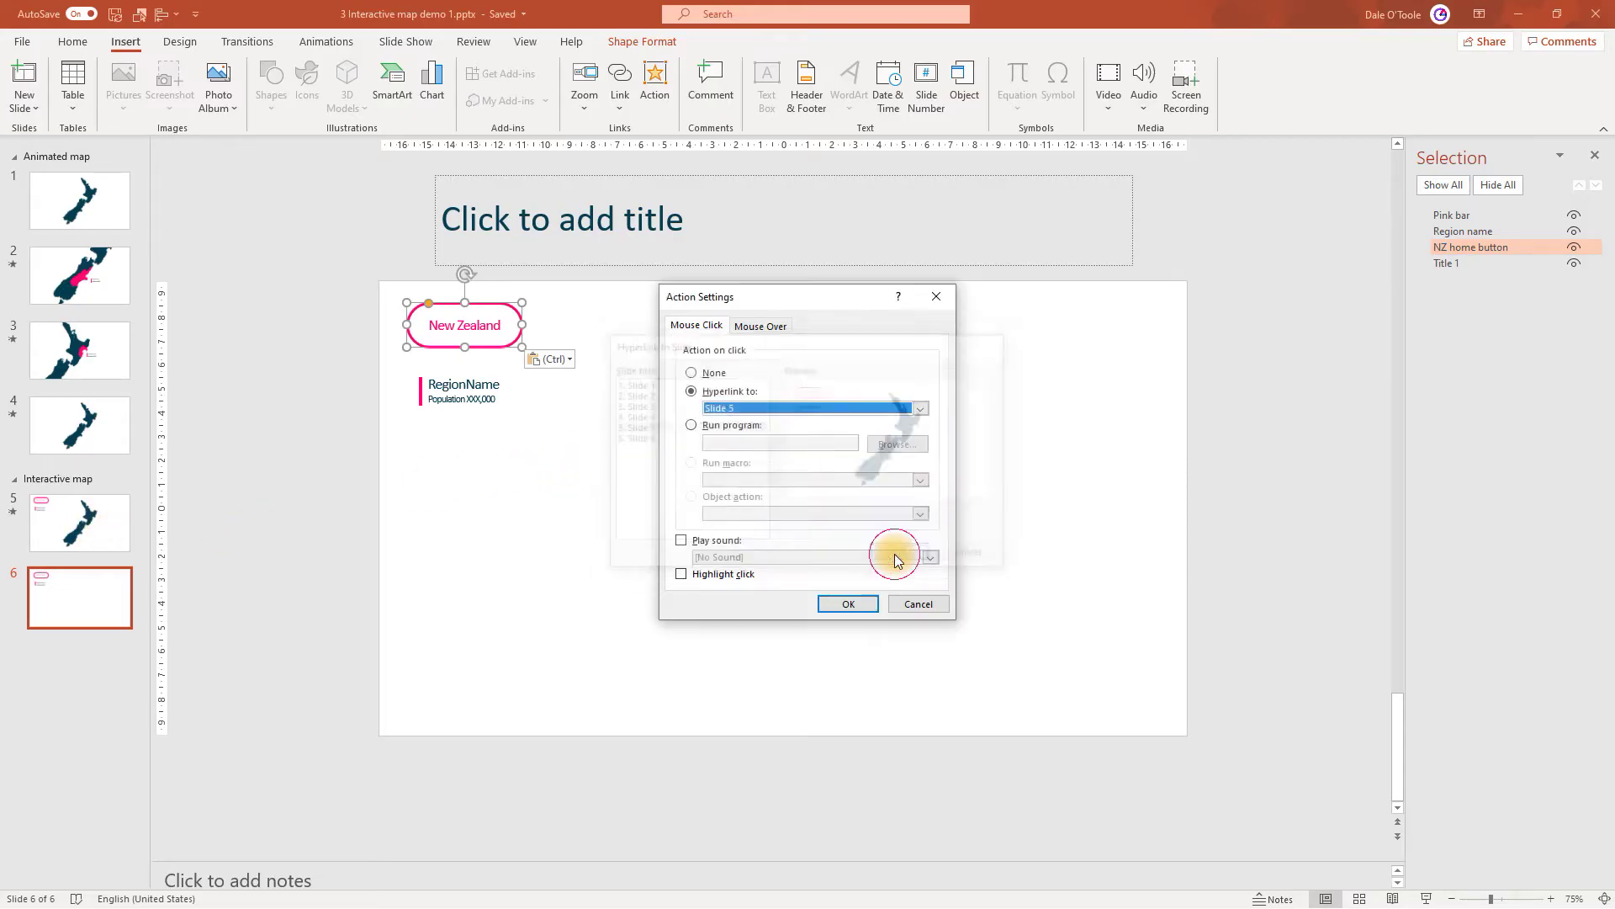
{"action": "left_click", "coordinate": [866, 603]}
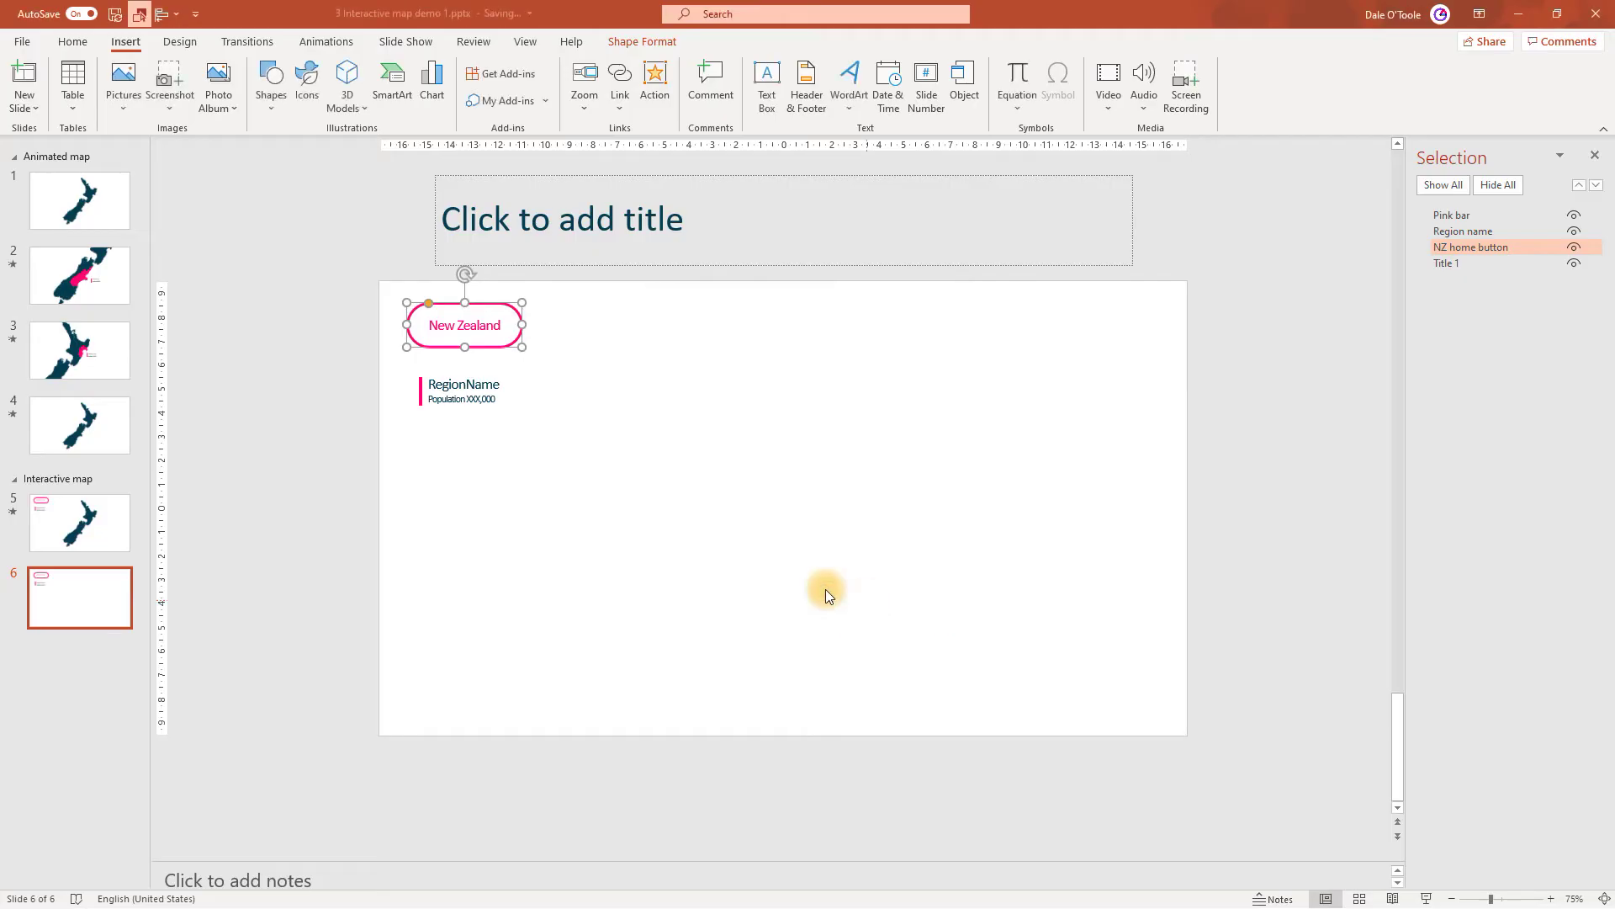
{"action": "left_click", "coordinate": [637, 496]}
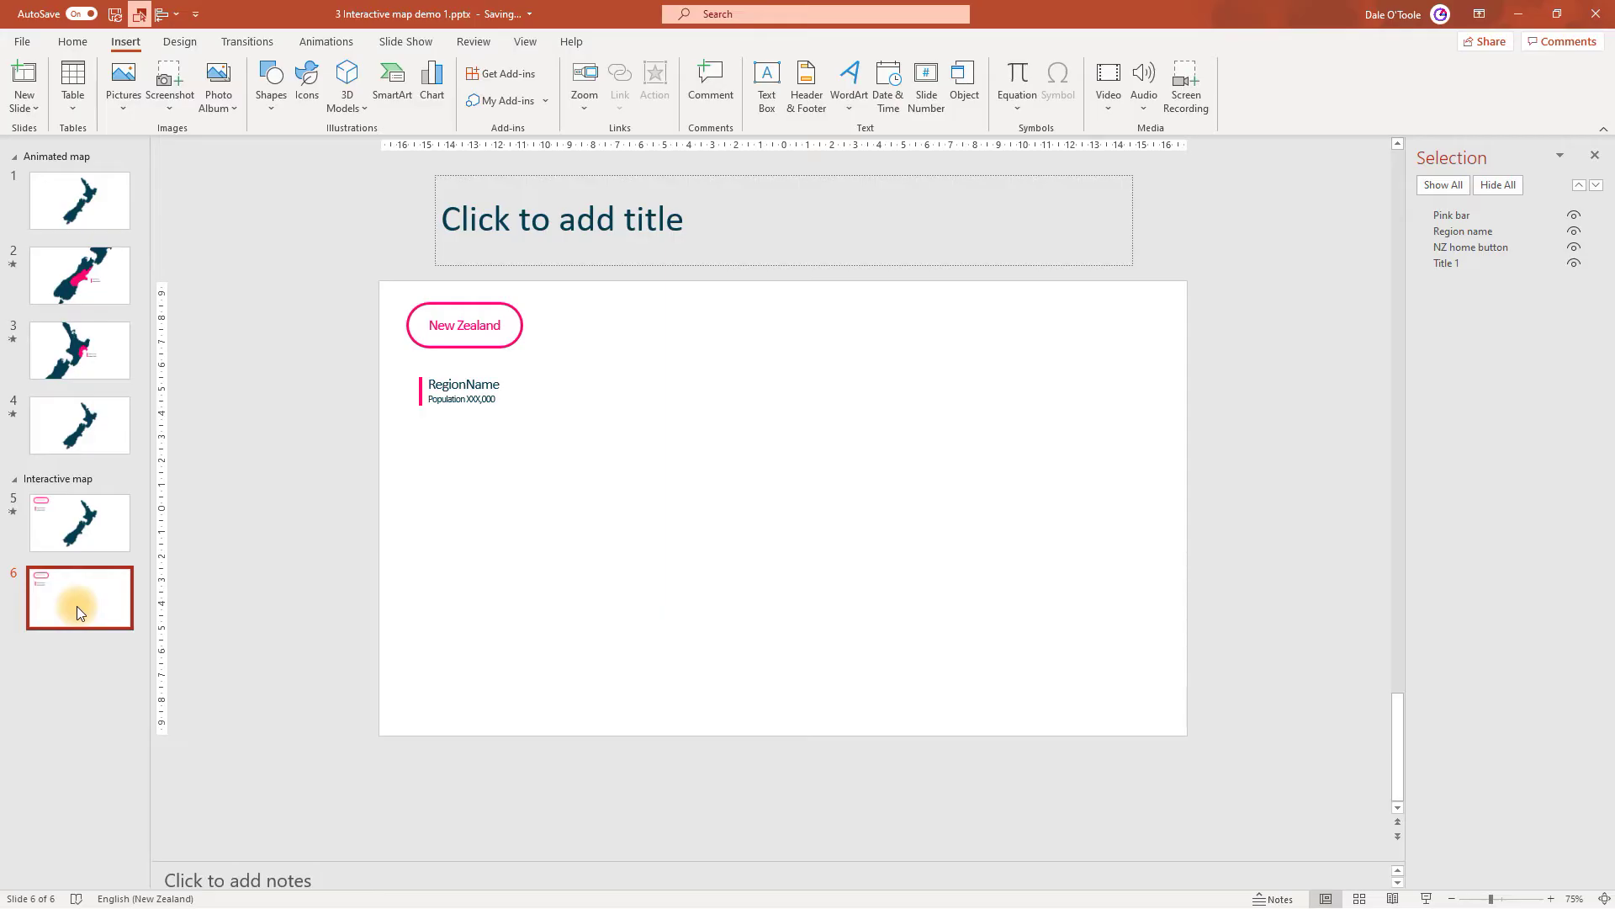
Duplicate slide 6 with Ctrl+D until the deck has 21 slides, then return to slide 6.
{"action": "key", "text": "ctrl+d"}
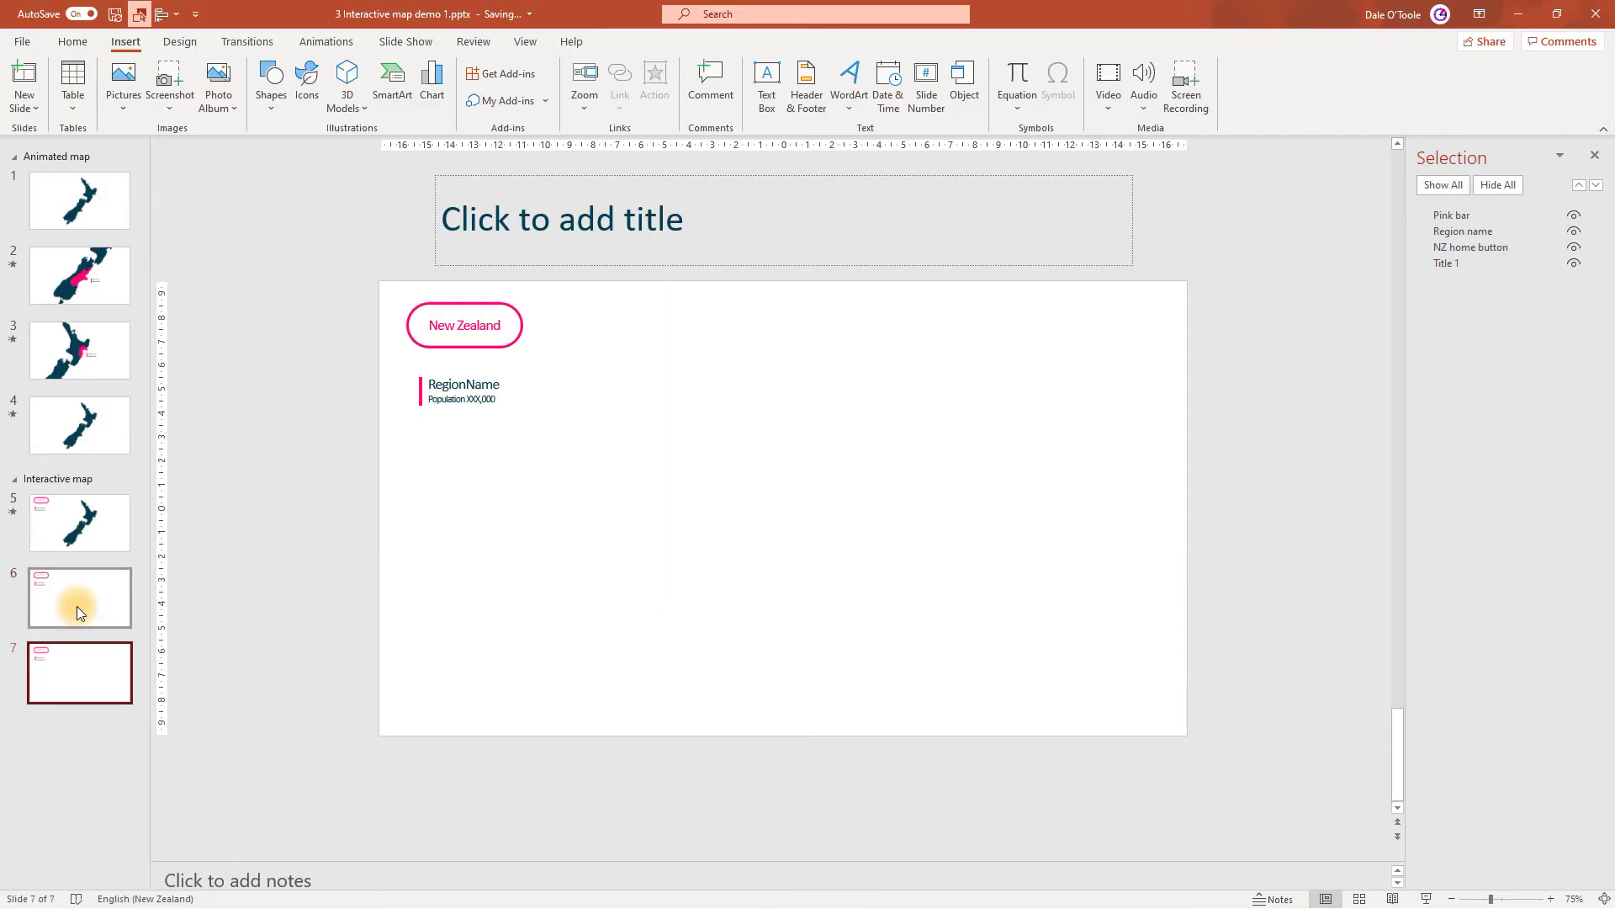
{"action": "key", "text": "ctrl+d"}
{"action": "key", "text": "ctrl+d"}
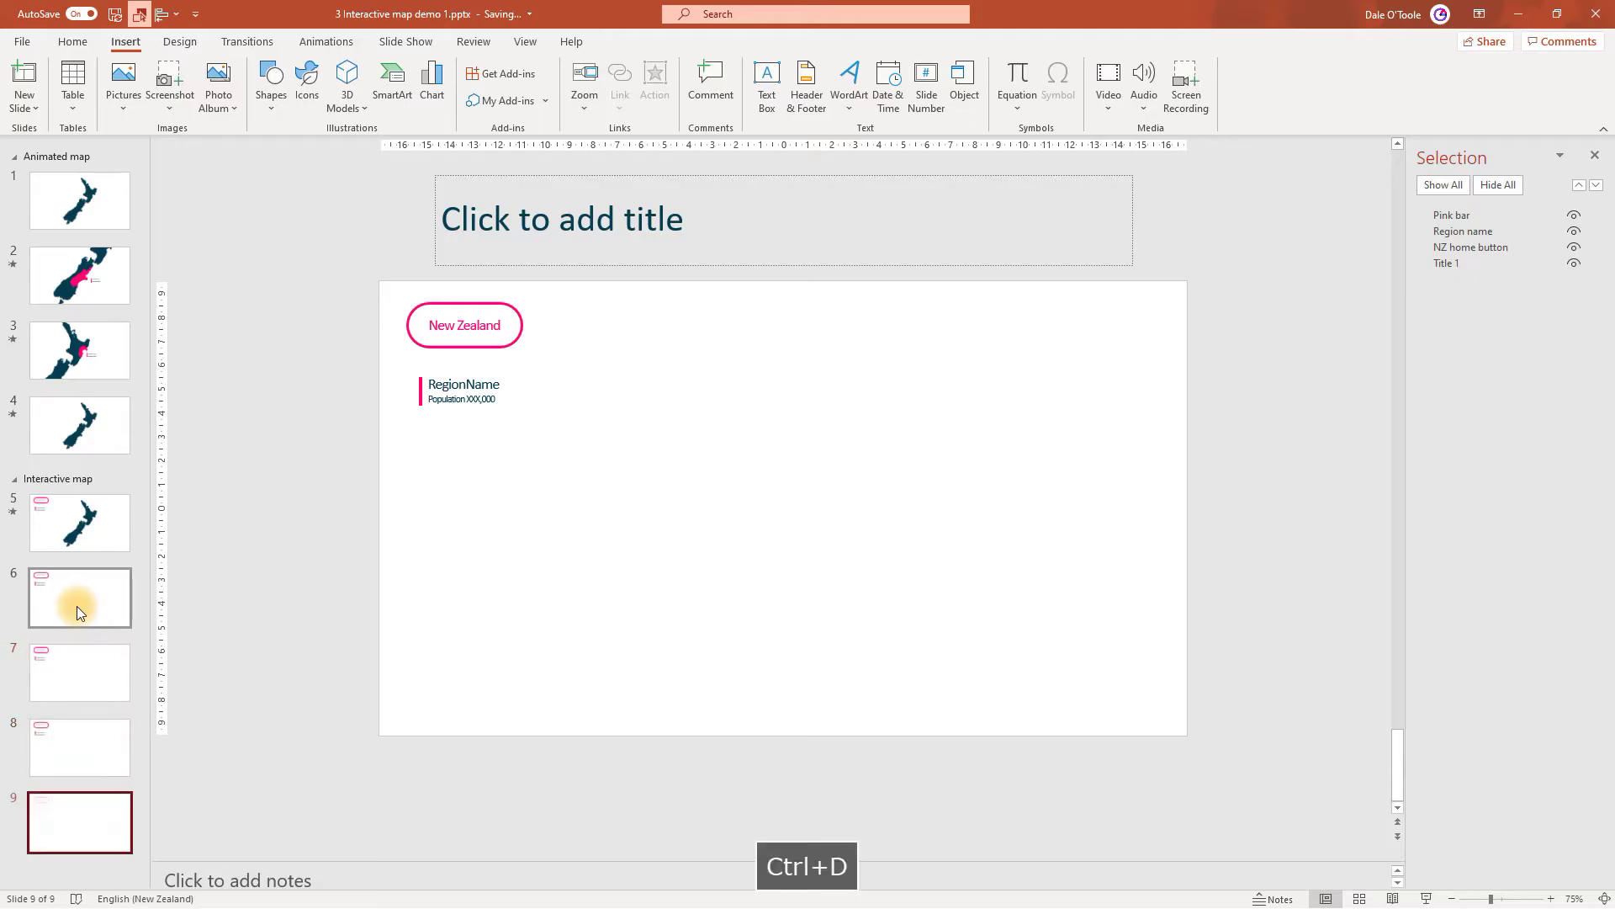
{"action": "key", "text": "ctrl+d"}
{"action": "key", "text": "ctrl+d"}
{"action": "key", "text": "ctrl+d"}
{"action": "key", "text": "ctrl+d"}
{"action": "key", "text": "ctrl+d"}
{"action": "key", "text": "ctrl+d"}
{"action": "key", "text": "ctrl+d"}
{"action": "key", "text": "ctrl+d"}
{"action": "key", "text": "ctrl+d"}
{"action": "key", "text": "ctrl+d"}
{"action": "key", "text": "ctrl+d"}
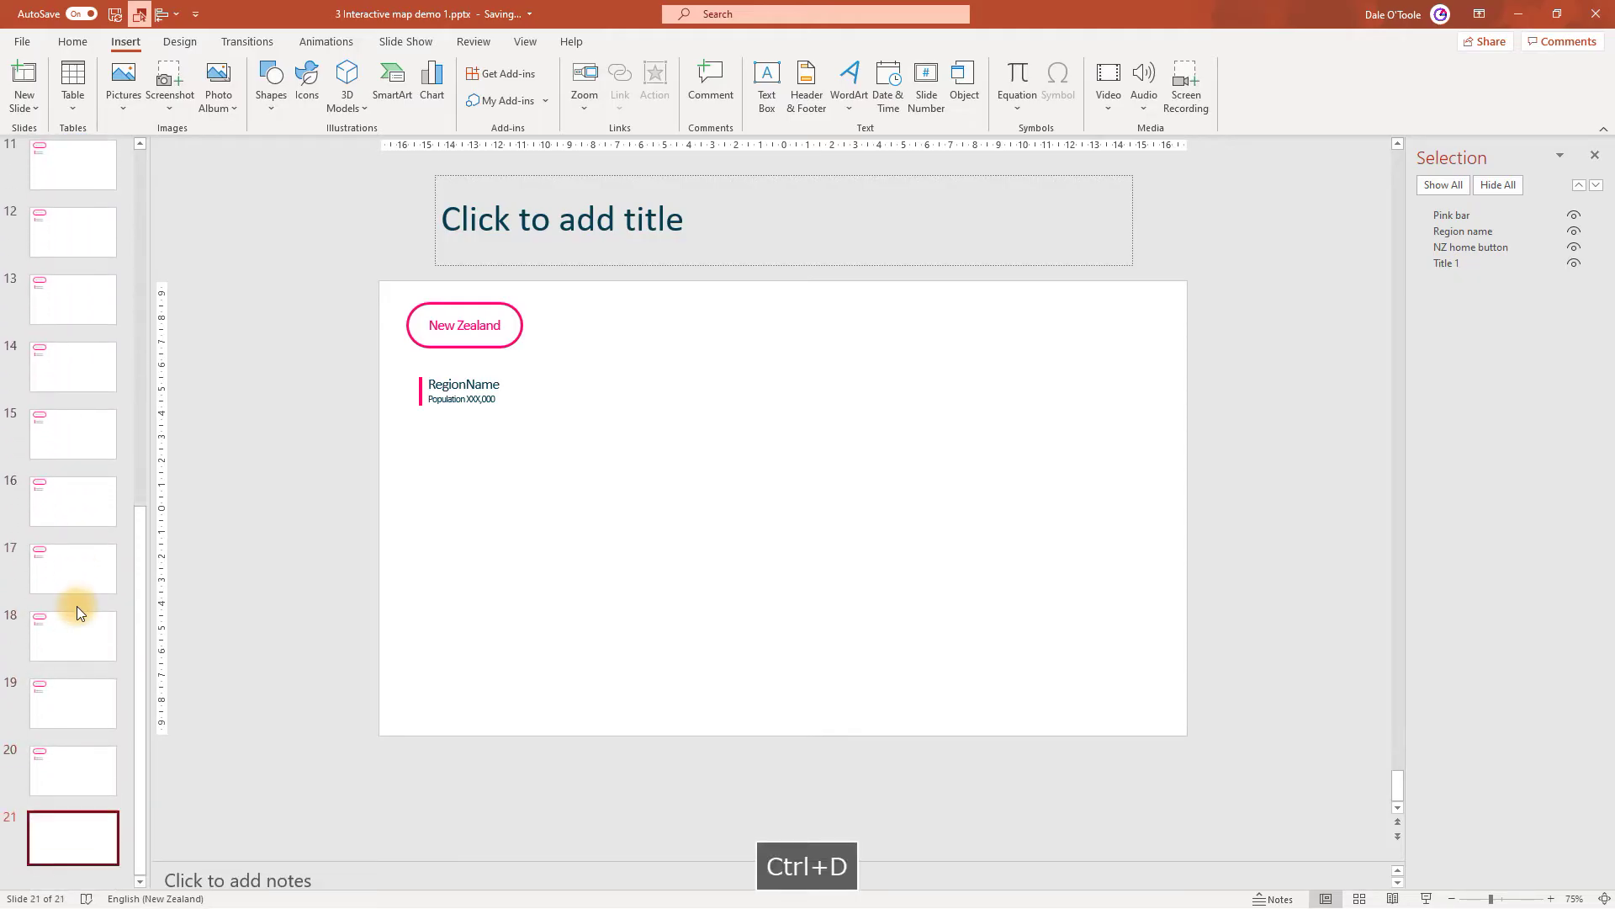
{"action": "mouse_move", "coordinate": [139, 613]}
{"action": "left_mouse_down"}
{"action": "mouse_move", "coordinate": [149, 311]}
{"action": "mouse_move", "coordinate": [147, 376]}
{"action": "left_mouse_up"}
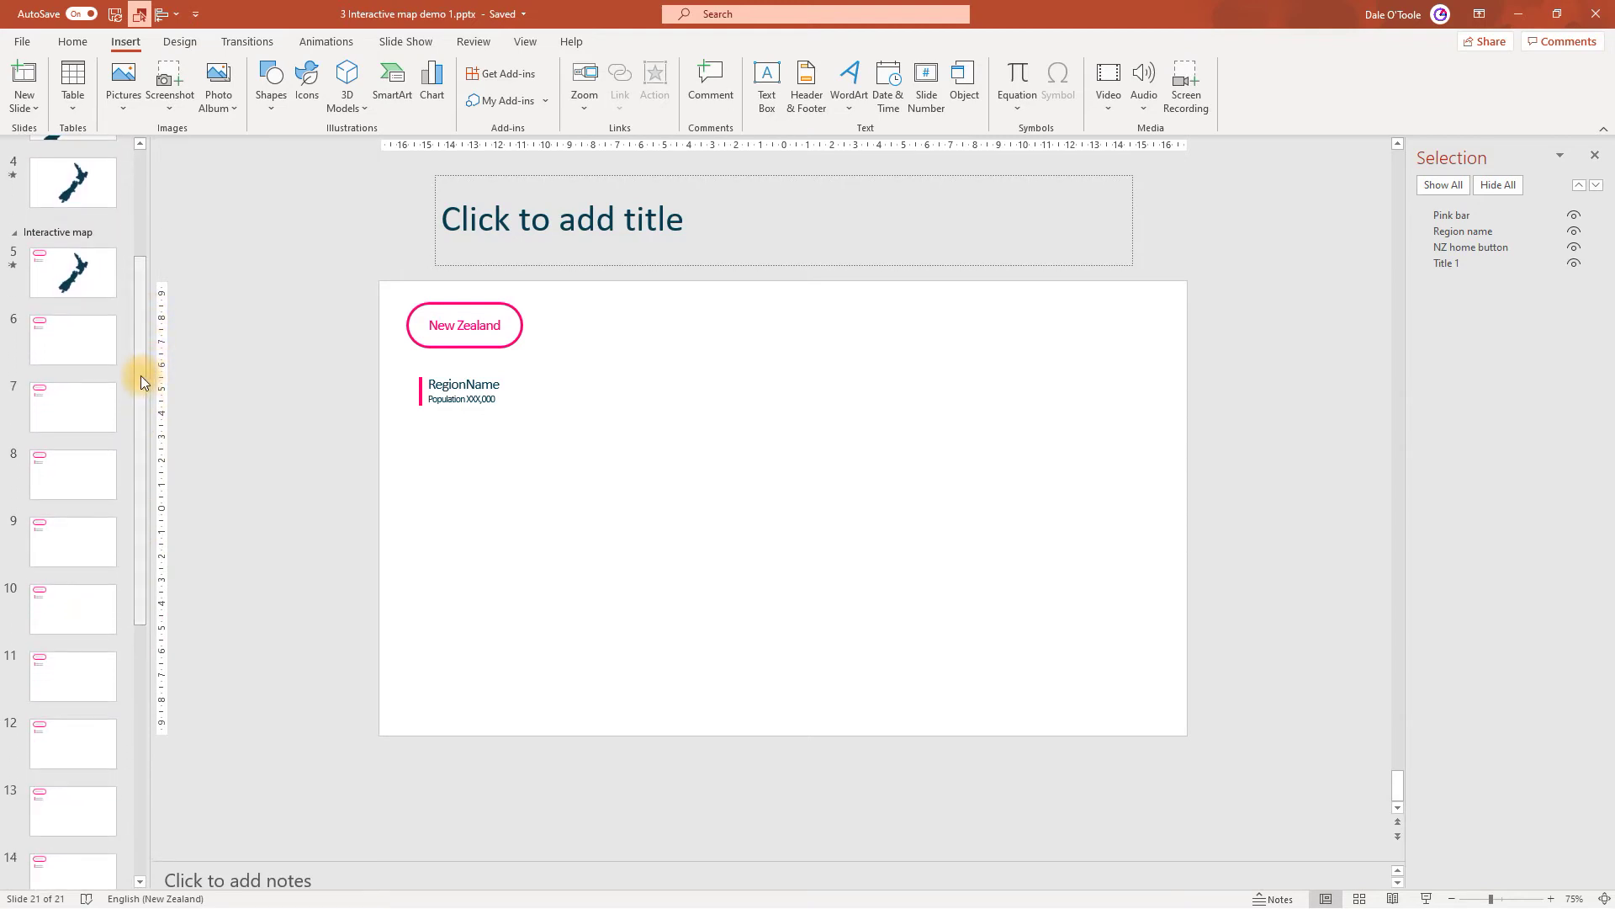
{"action": "left_click", "coordinate": [63, 342]}
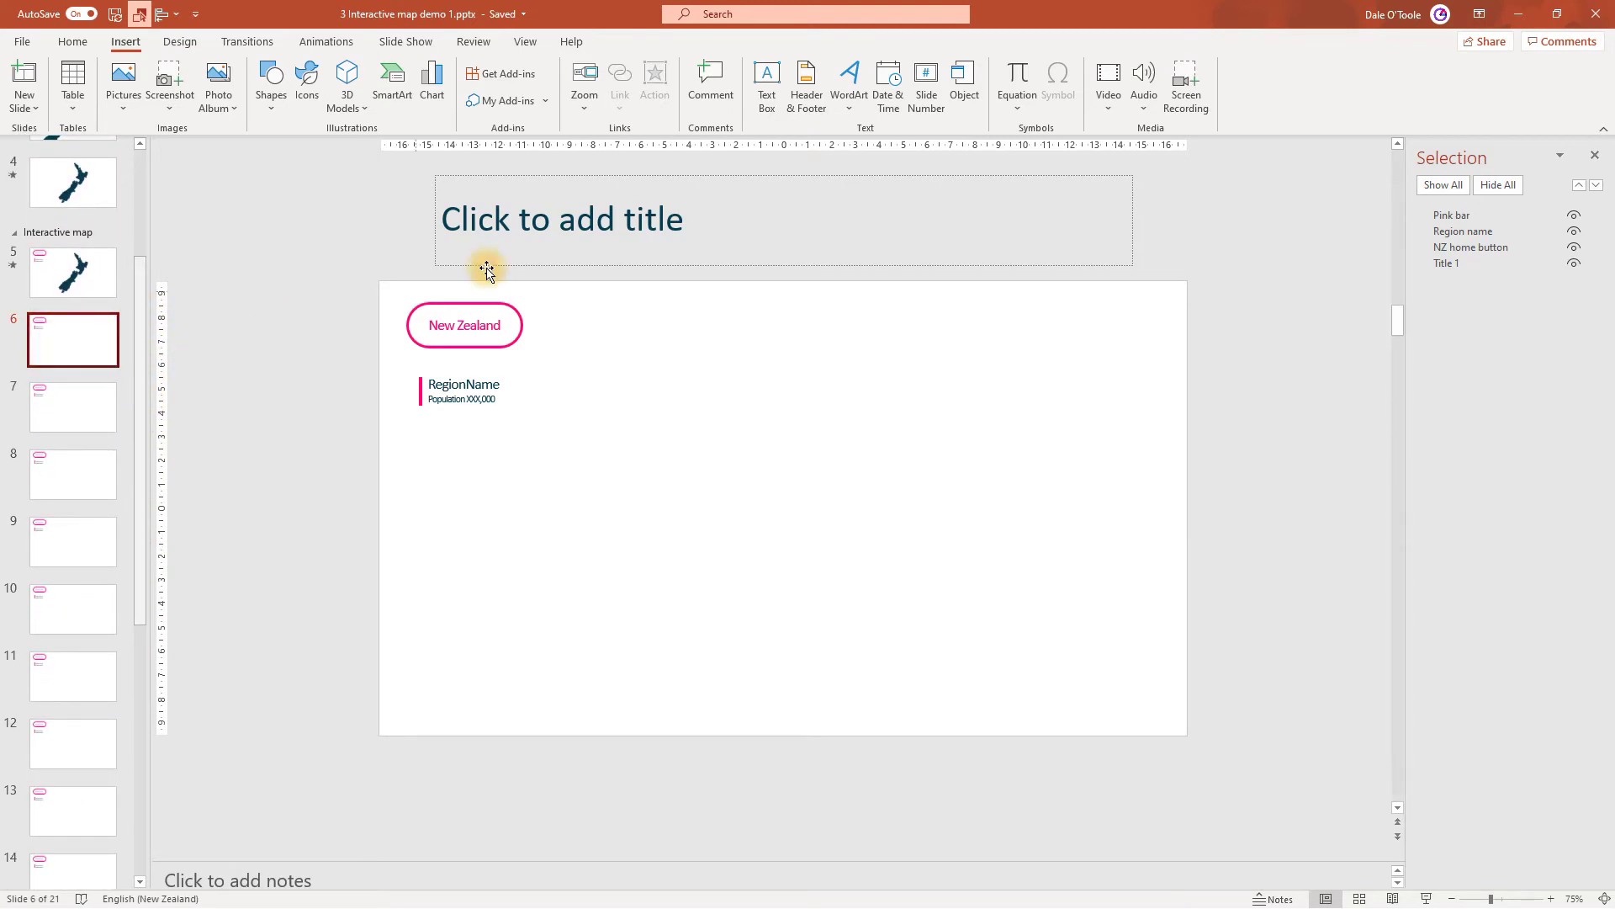
Click the titles of slides 6–8, then switch the deck to Outline View.
{"action": "left_click", "coordinate": [634, 219]}
{"action": "left_click", "coordinate": [62, 409]}
{"action": "left_click", "coordinate": [604, 223]}
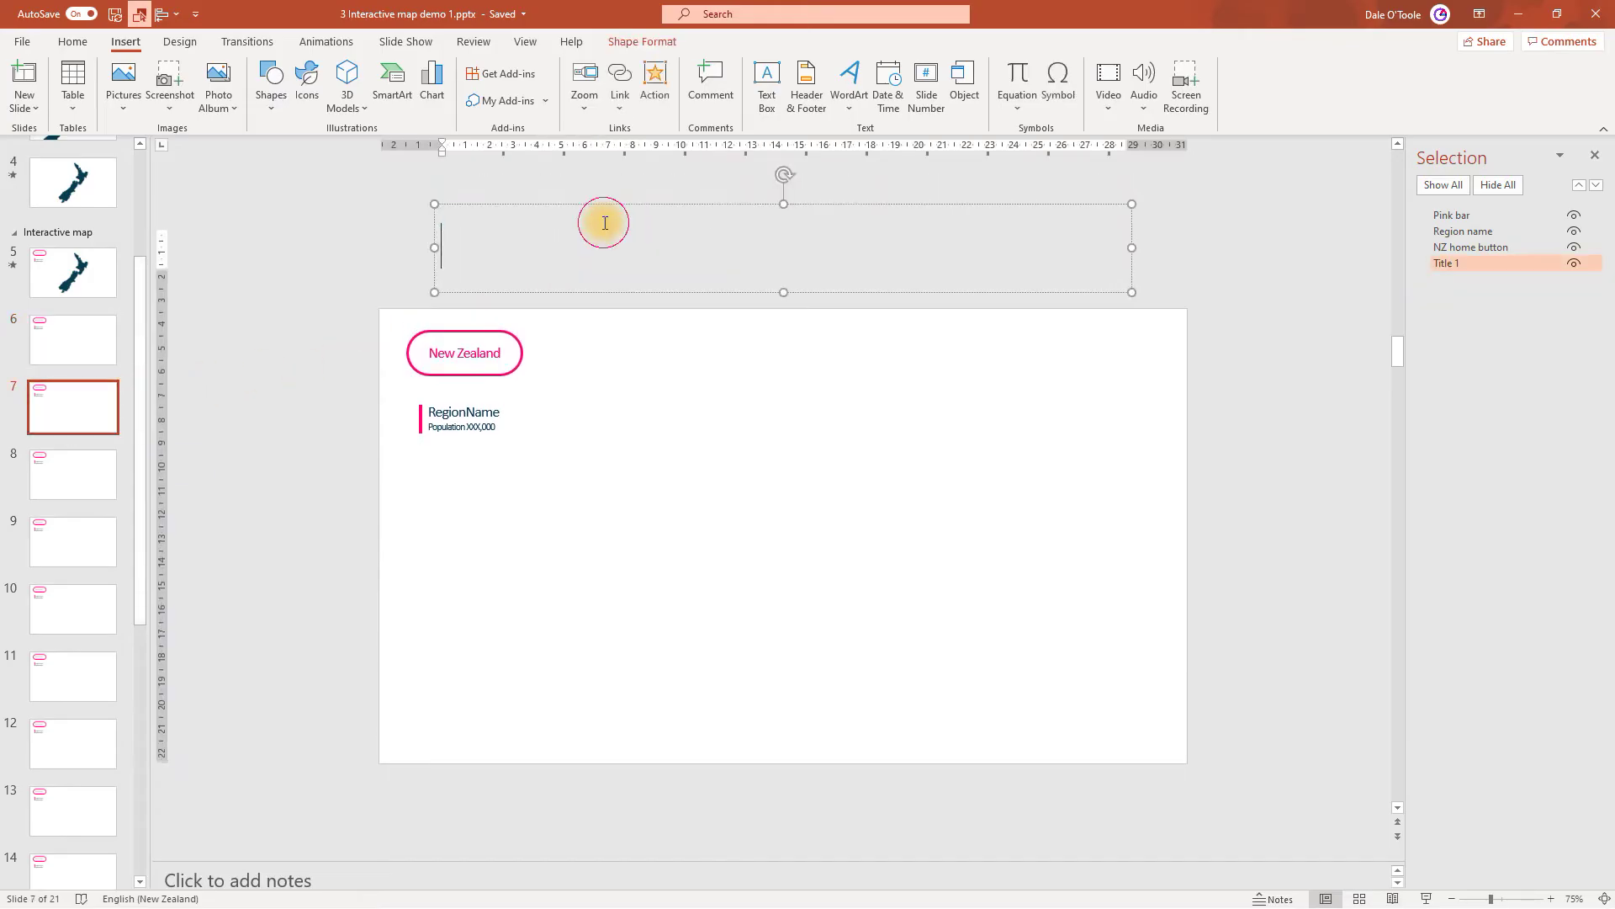
{"action": "left_click", "coordinate": [89, 481]}
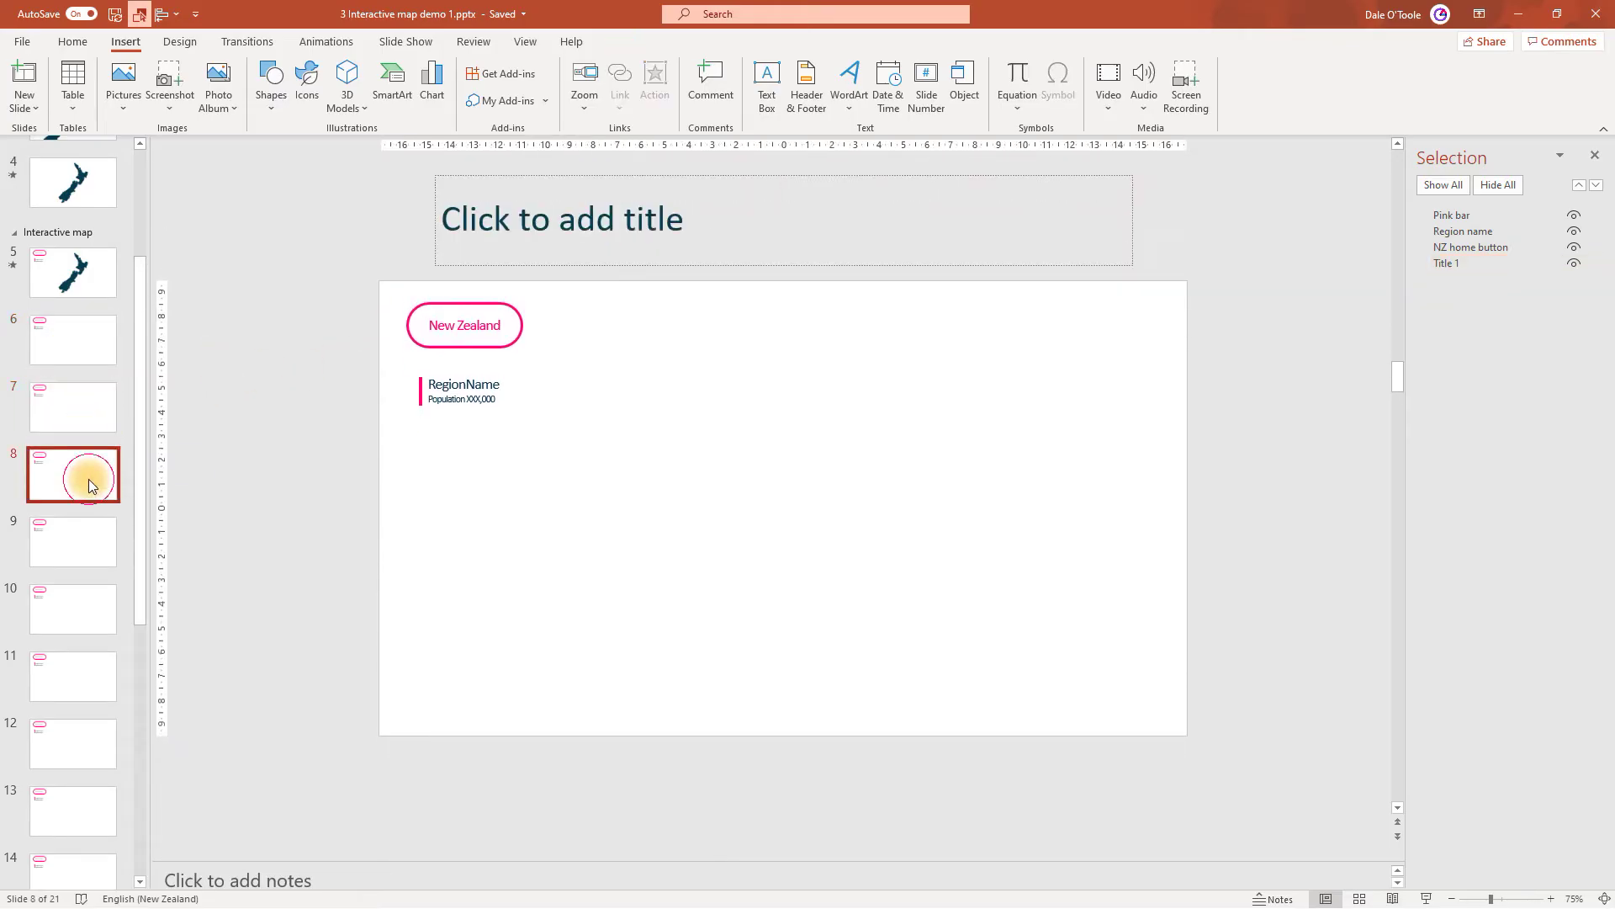
{"action": "left_click", "coordinate": [517, 220]}
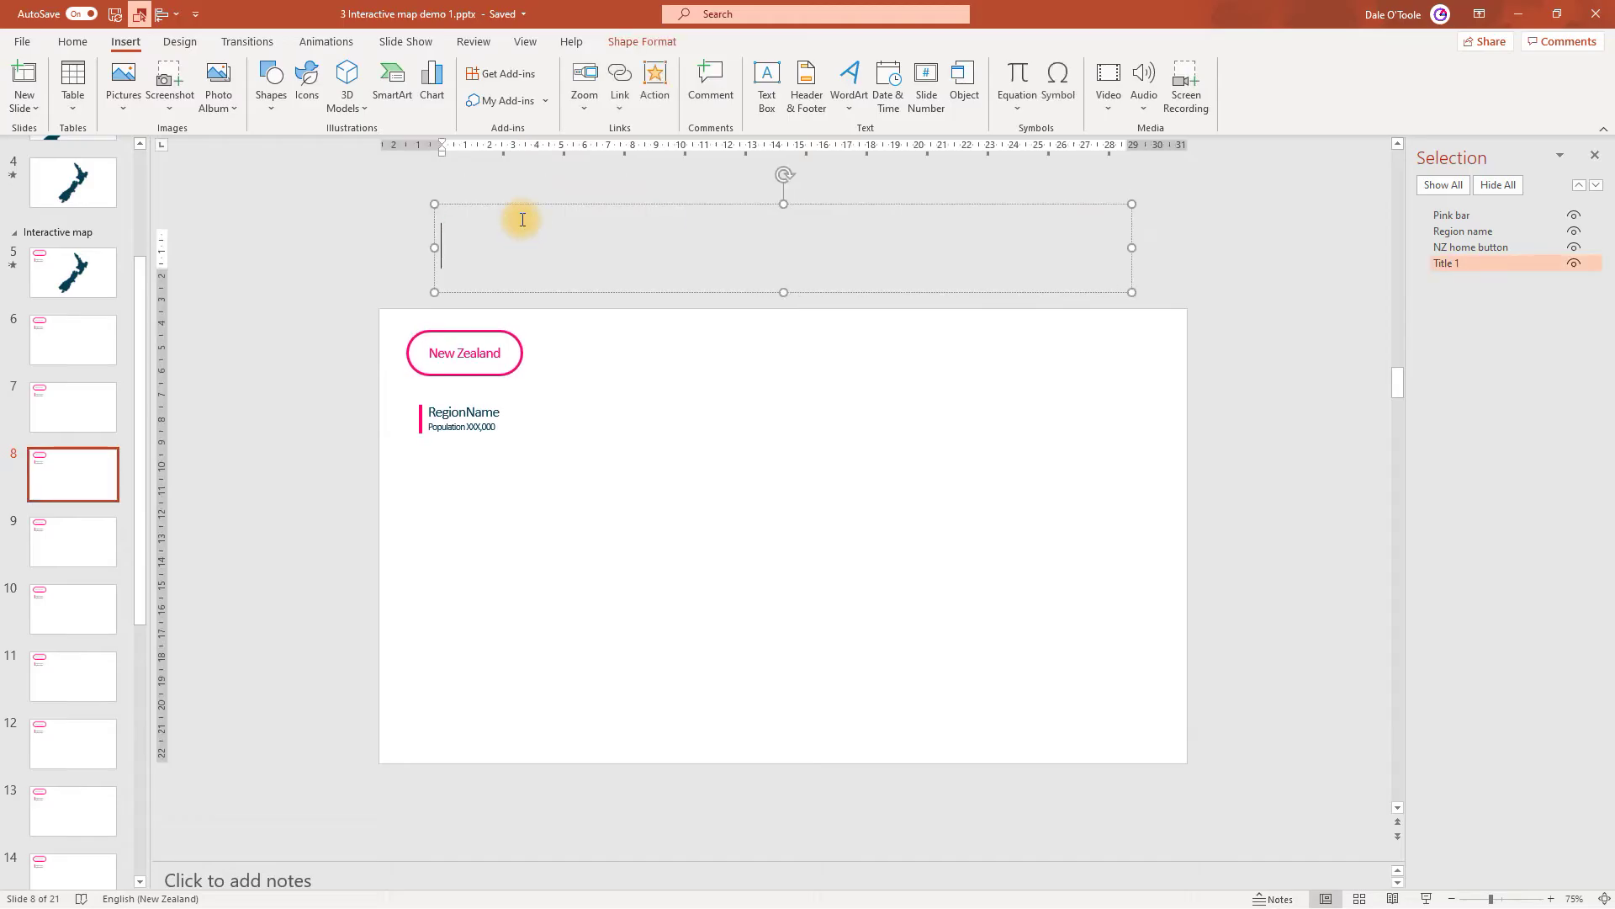
{"action": "left_click", "coordinate": [530, 46]}
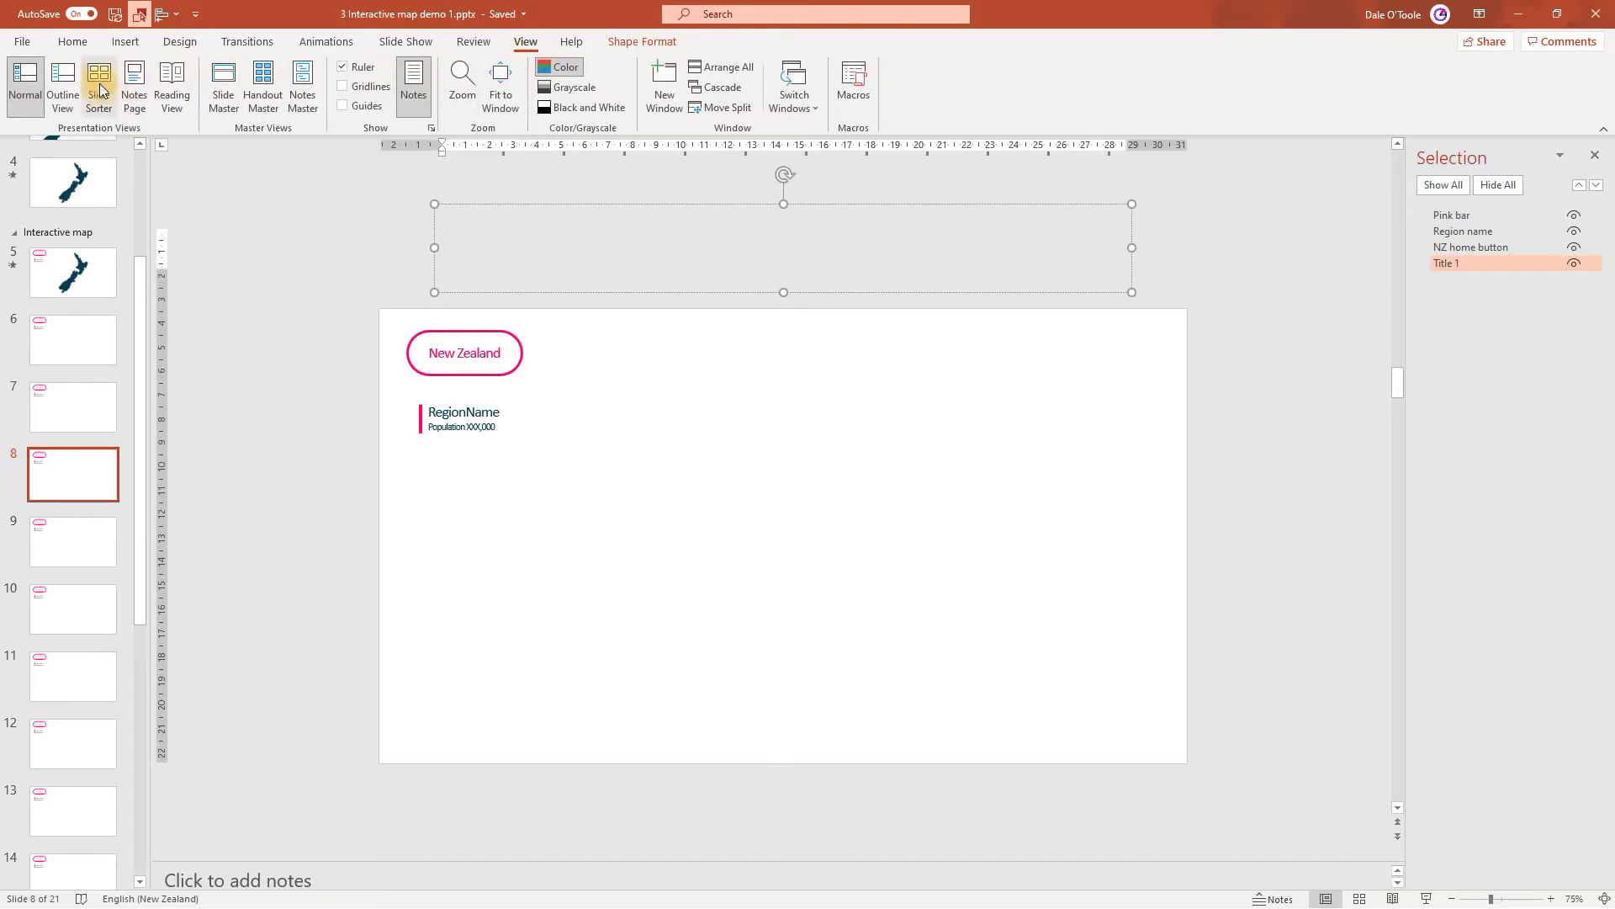
{"action": "left_click", "coordinate": [72, 88]}
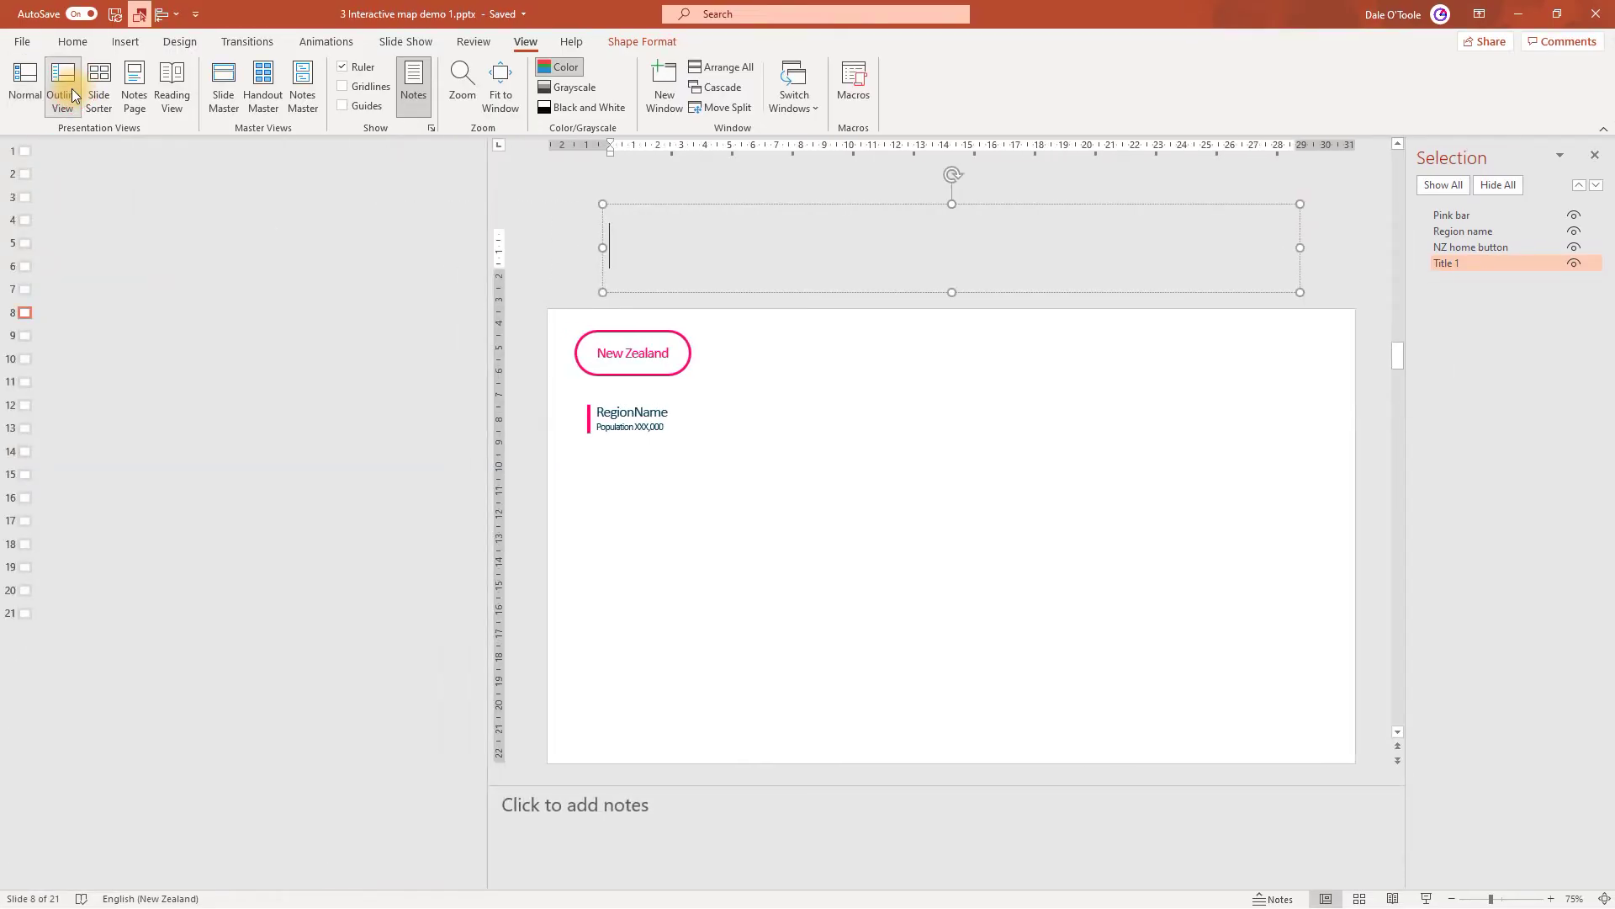
Paste region names as outline titles, starting with West Coast on slide 6, then Wellington.
{"action": "left_click", "coordinate": [37, 265]}
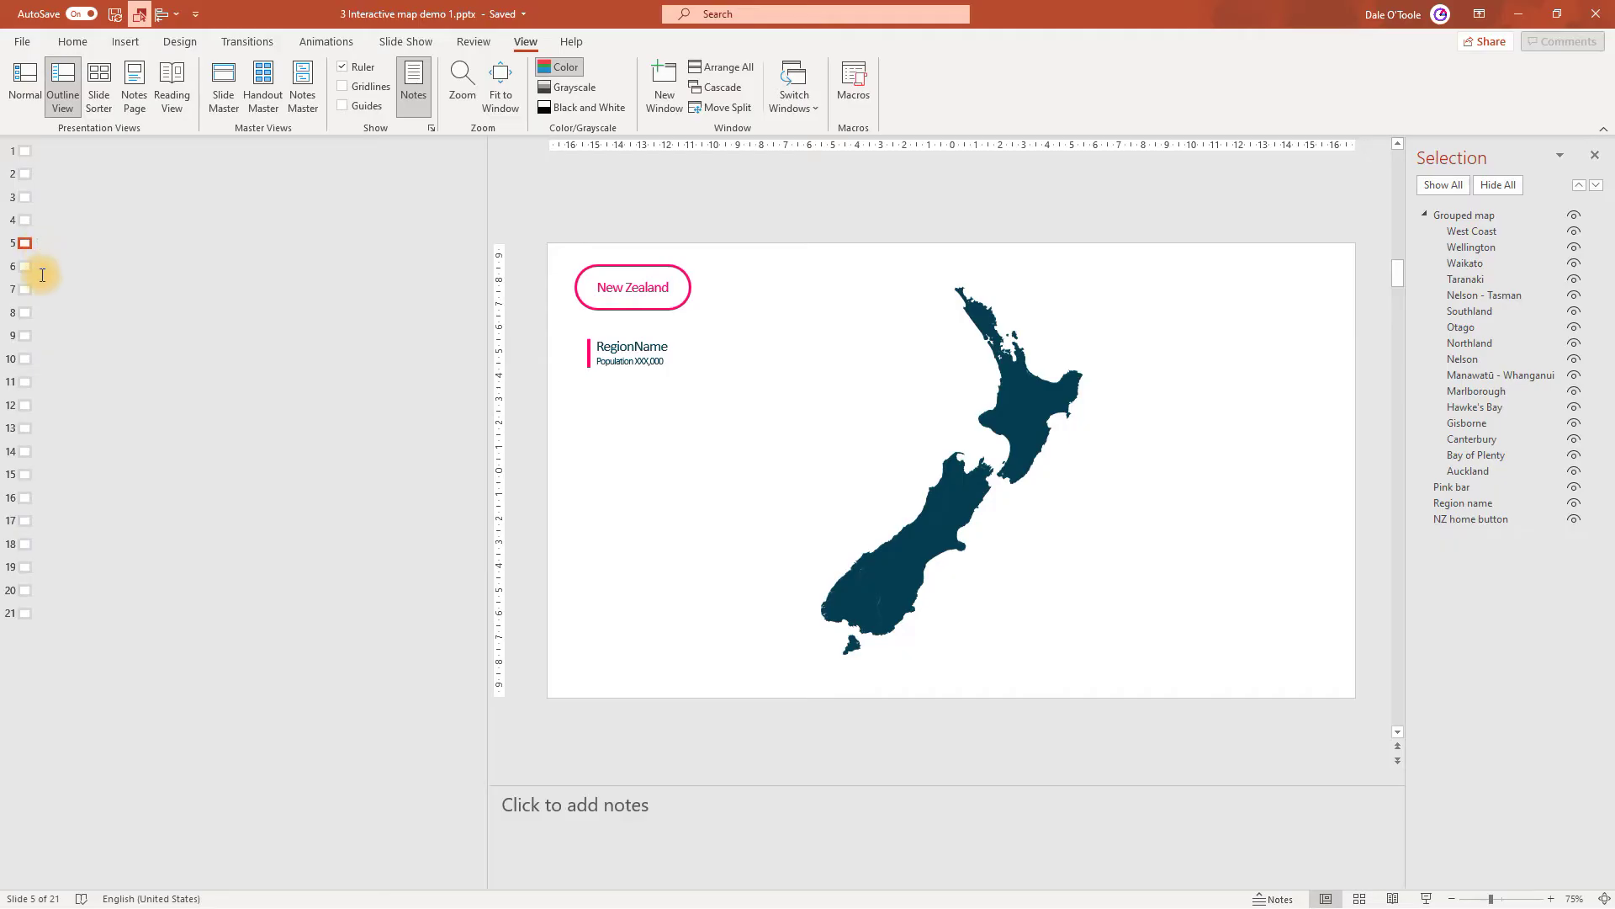
{"action": "left_click", "coordinate": [39, 267]}
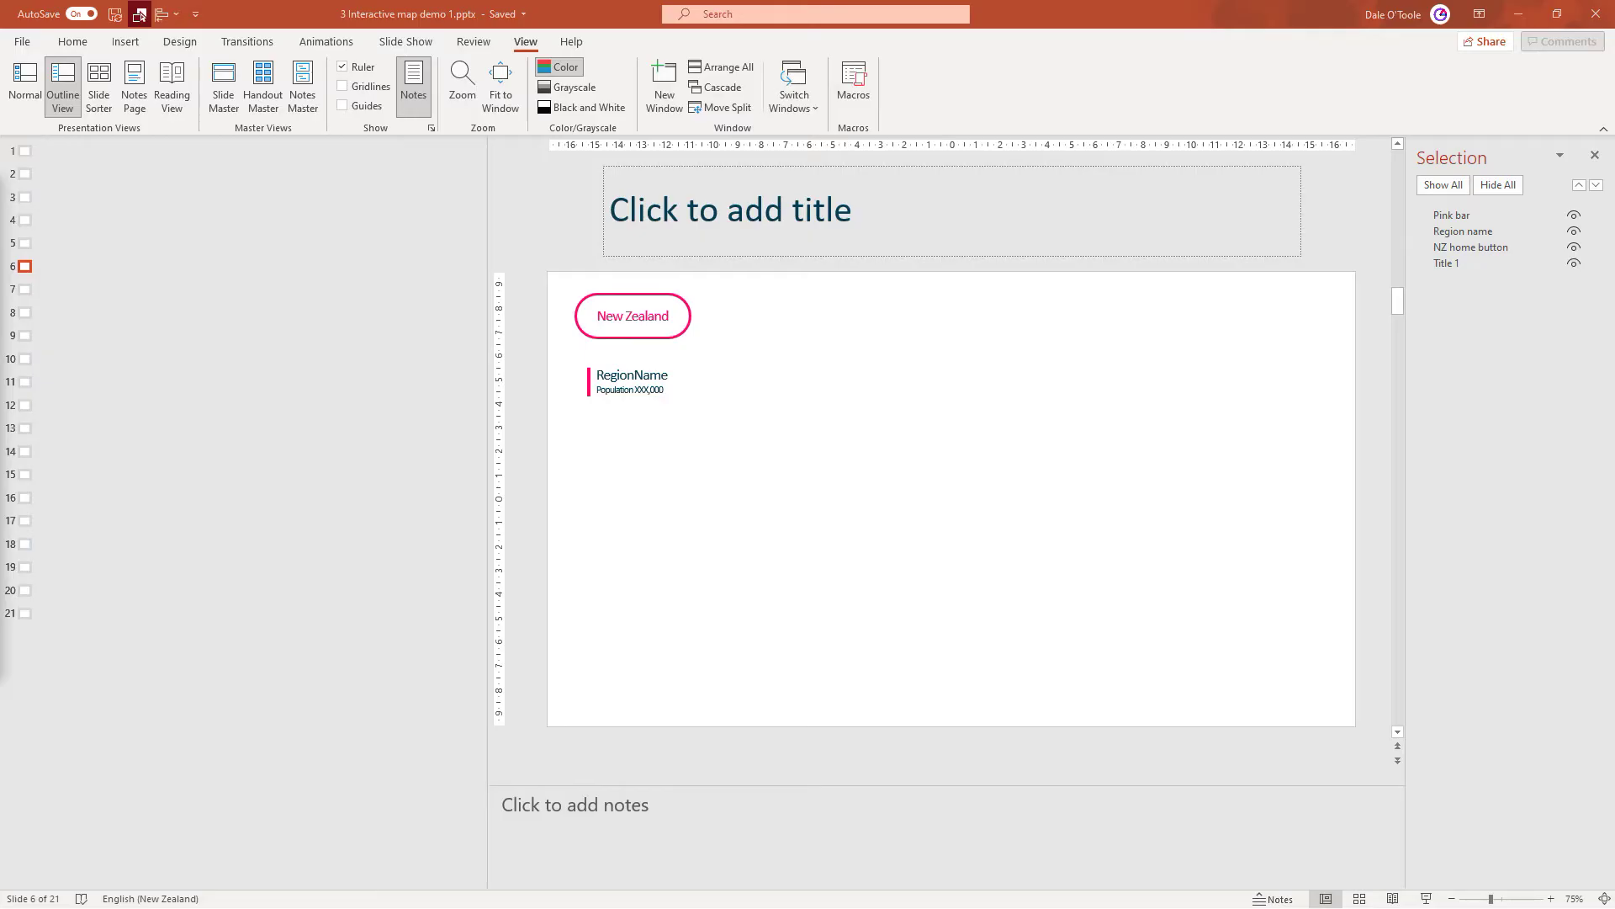
{"action": "key", "text": "ctrl+c"}
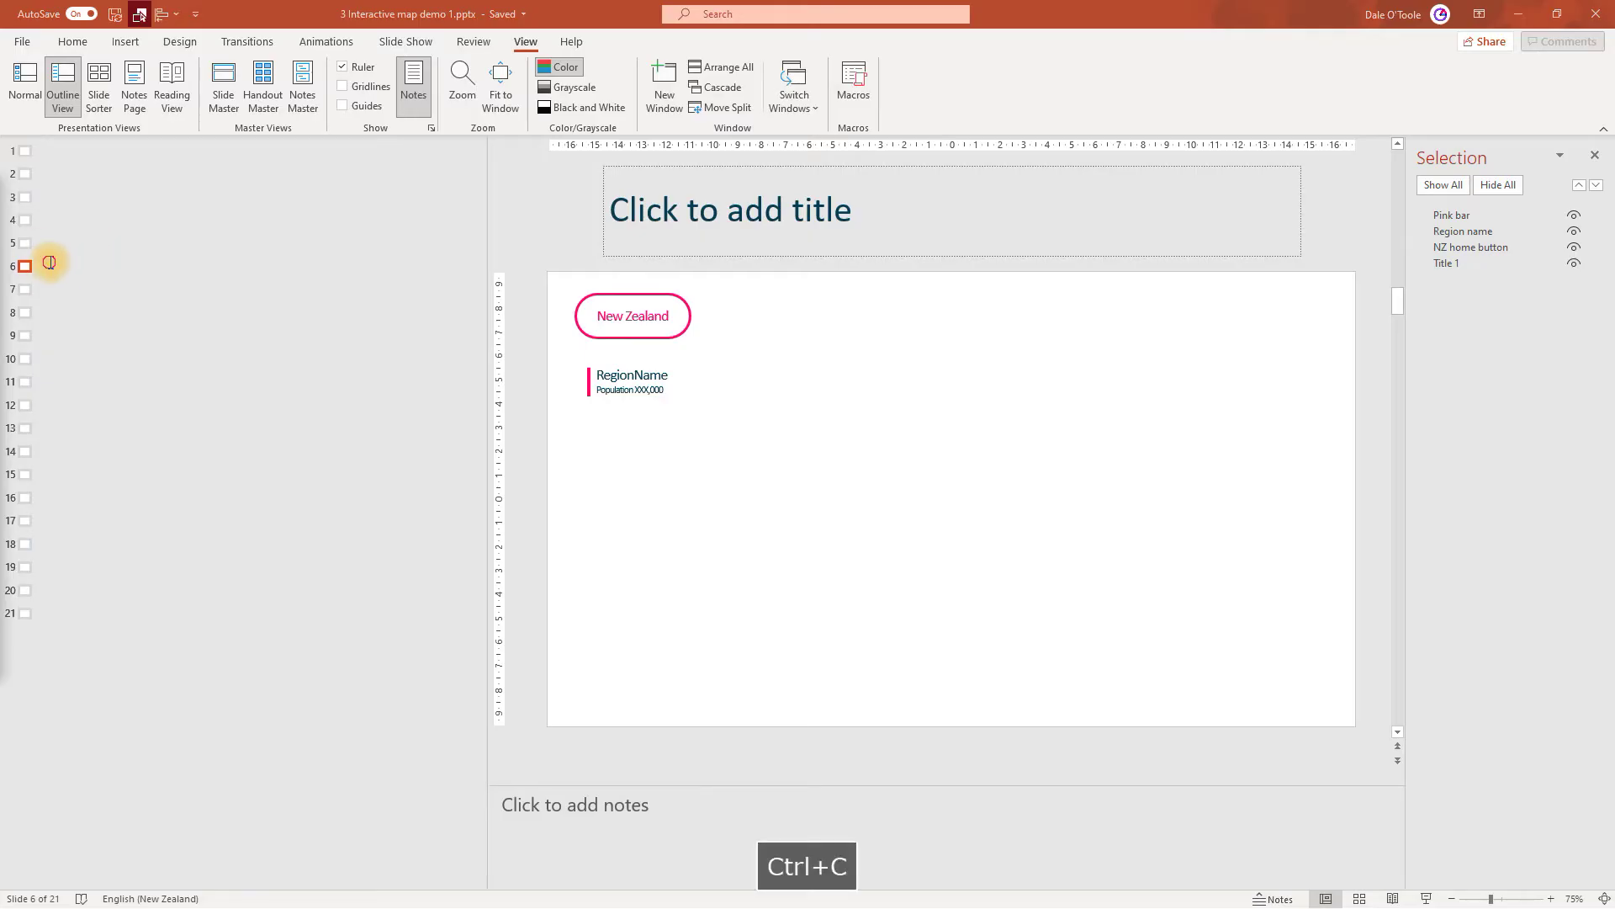
{"action": "key", "text": "ctrl+v"}
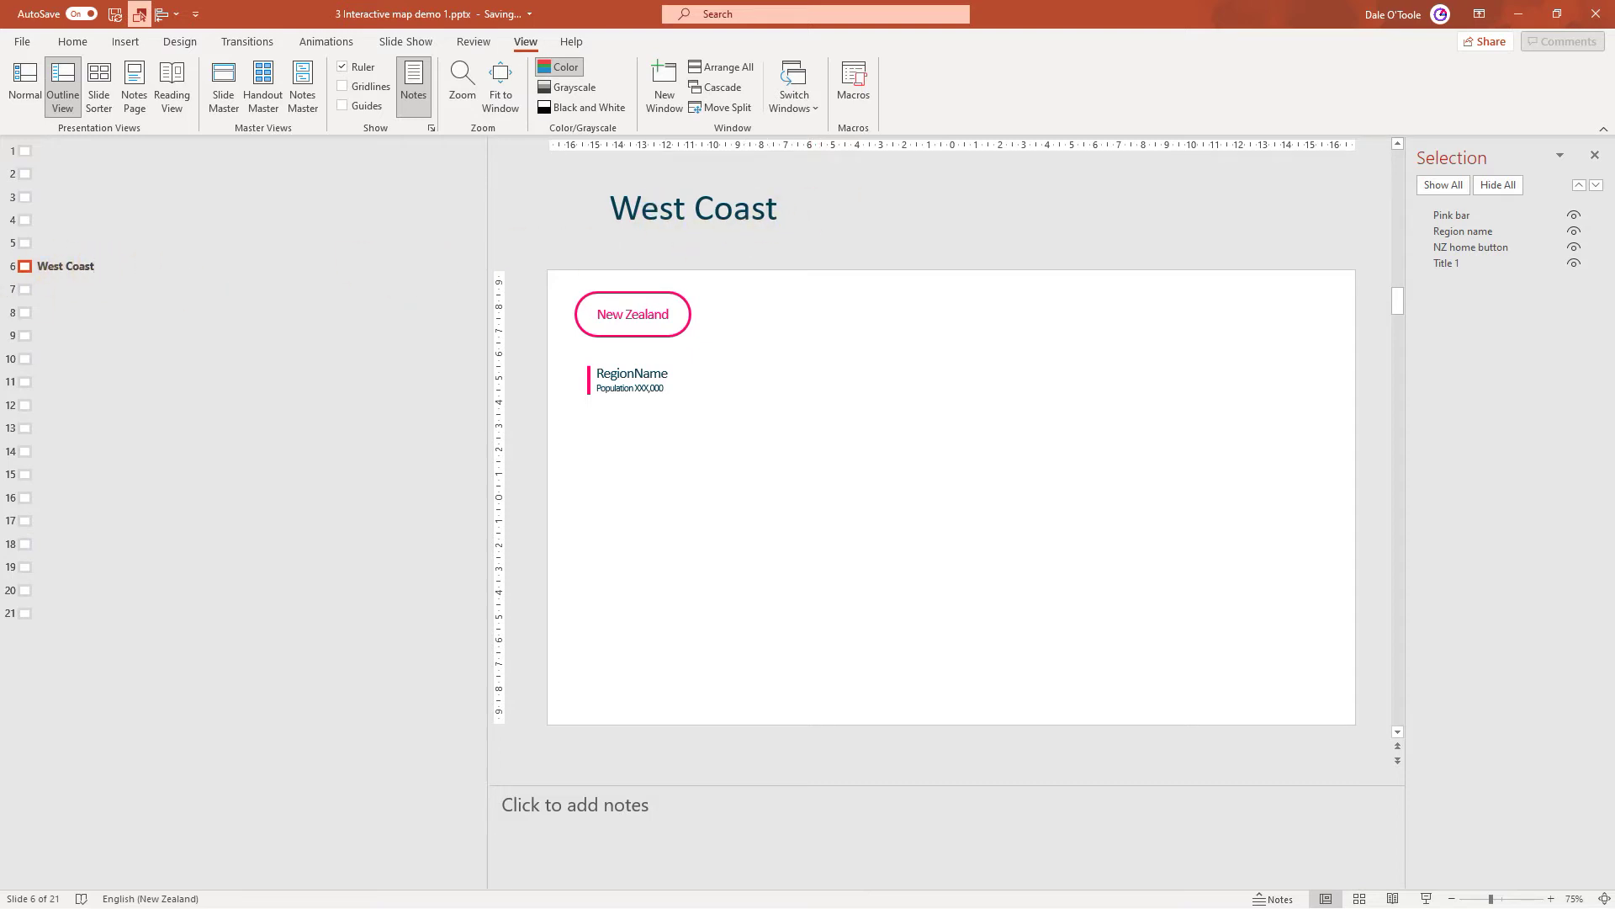
{"action": "left_click", "coordinate": [140, 14]}
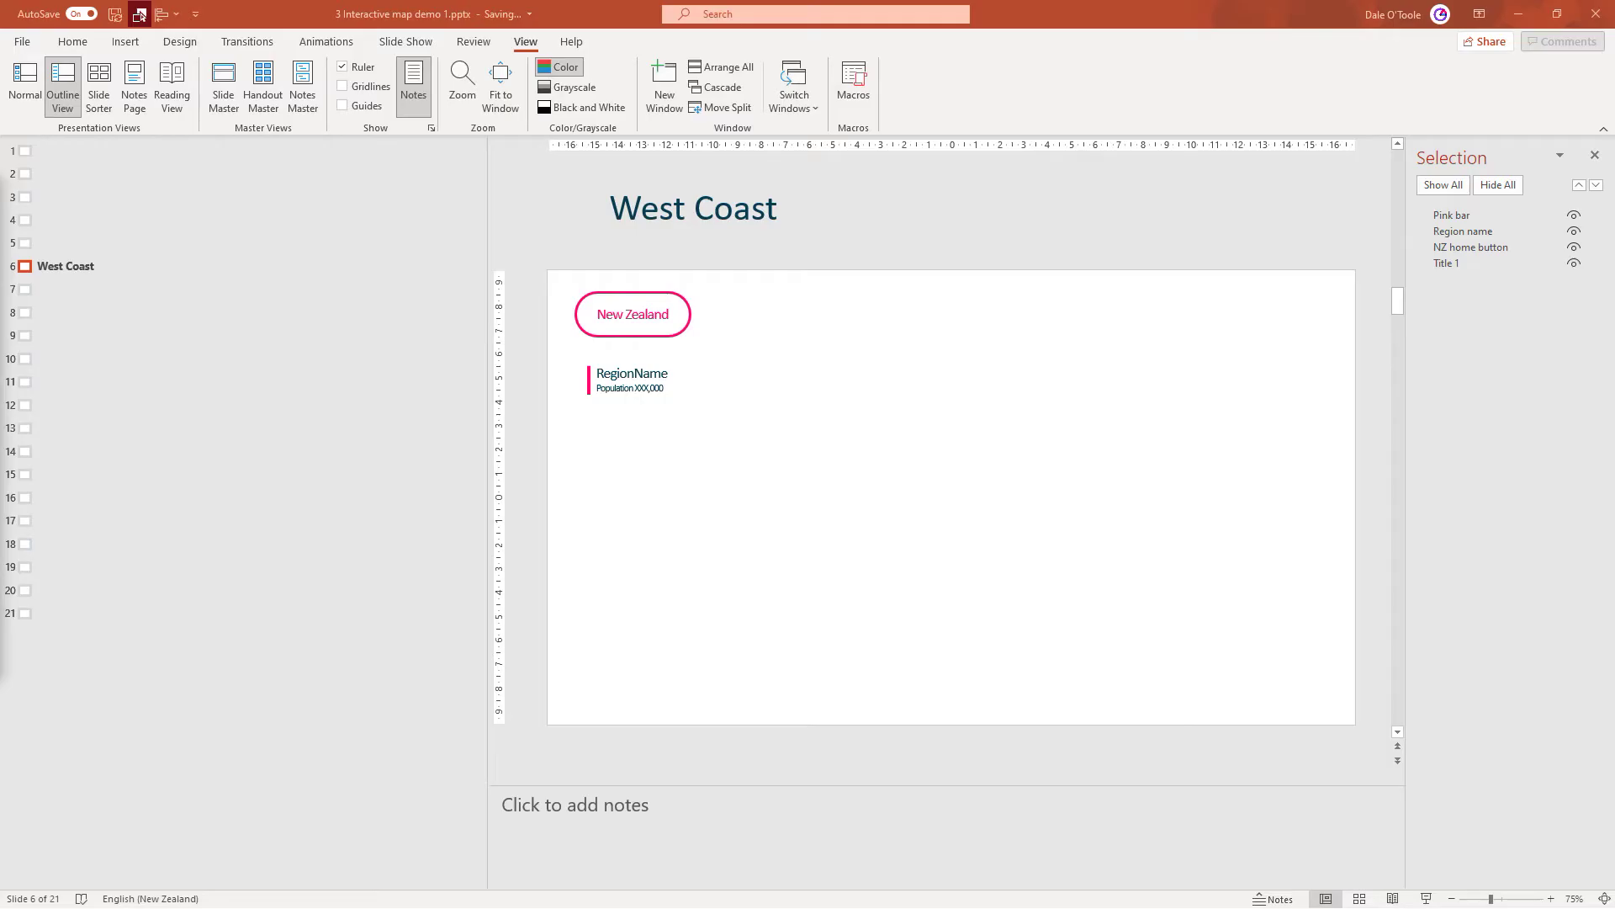
{"action": "key", "text": "ctrl+c"}
{"action": "left_click", "coordinate": [42, 289]}
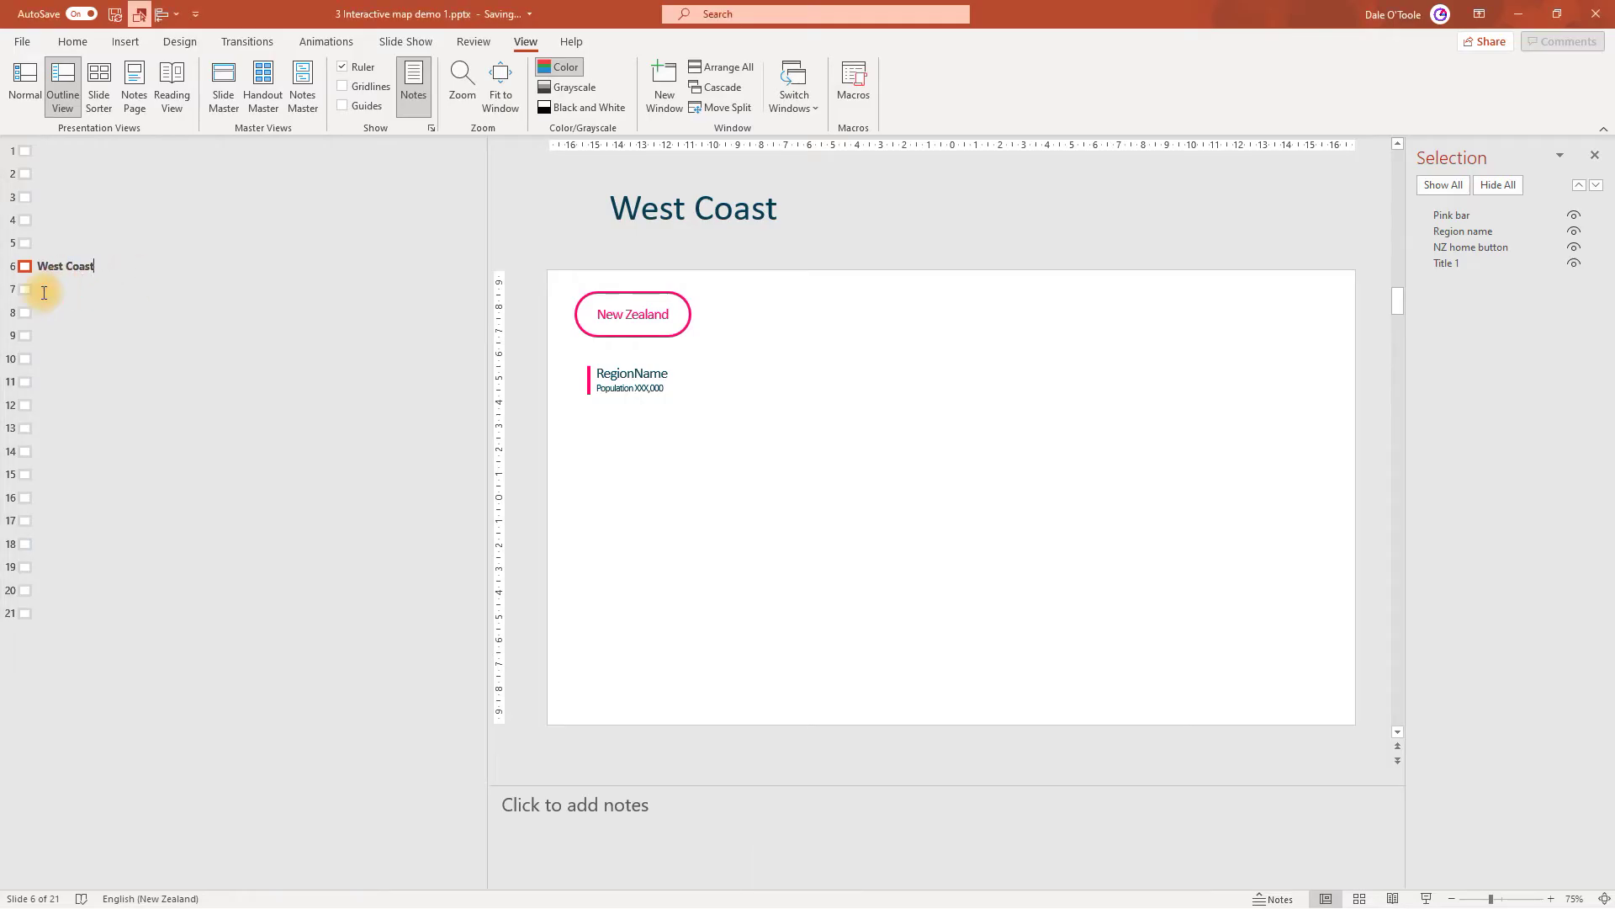
{"action": "key", "text": "ctrl+v"}
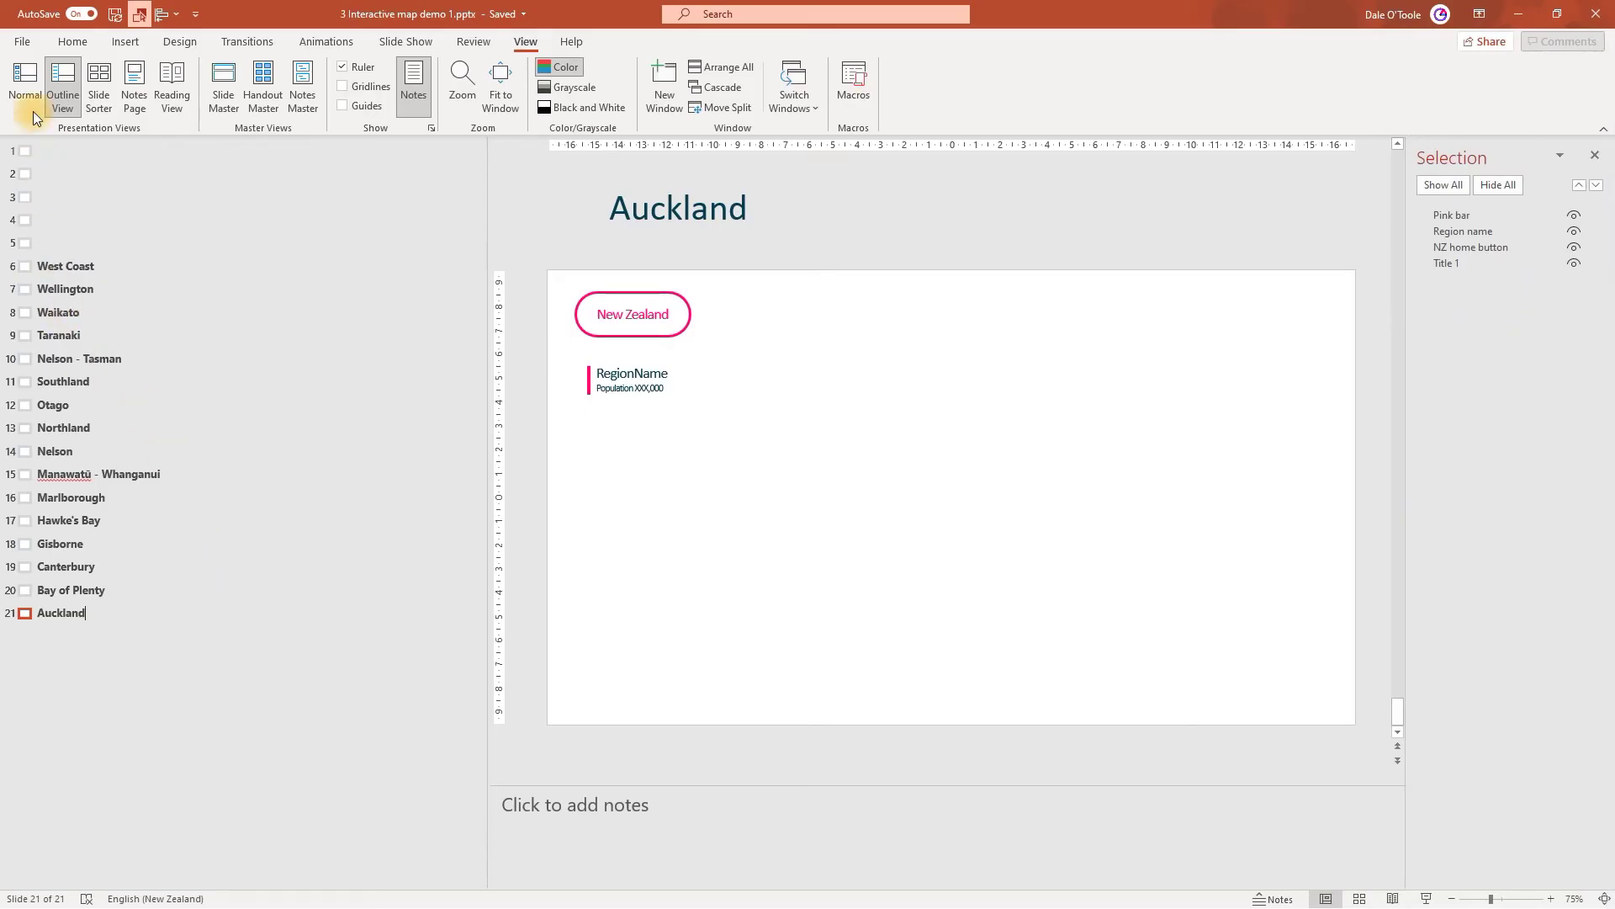
Return to Normal view, open slide 5, and select Northland within the grouped map.
{"action": "left_click", "coordinate": [28, 91]}
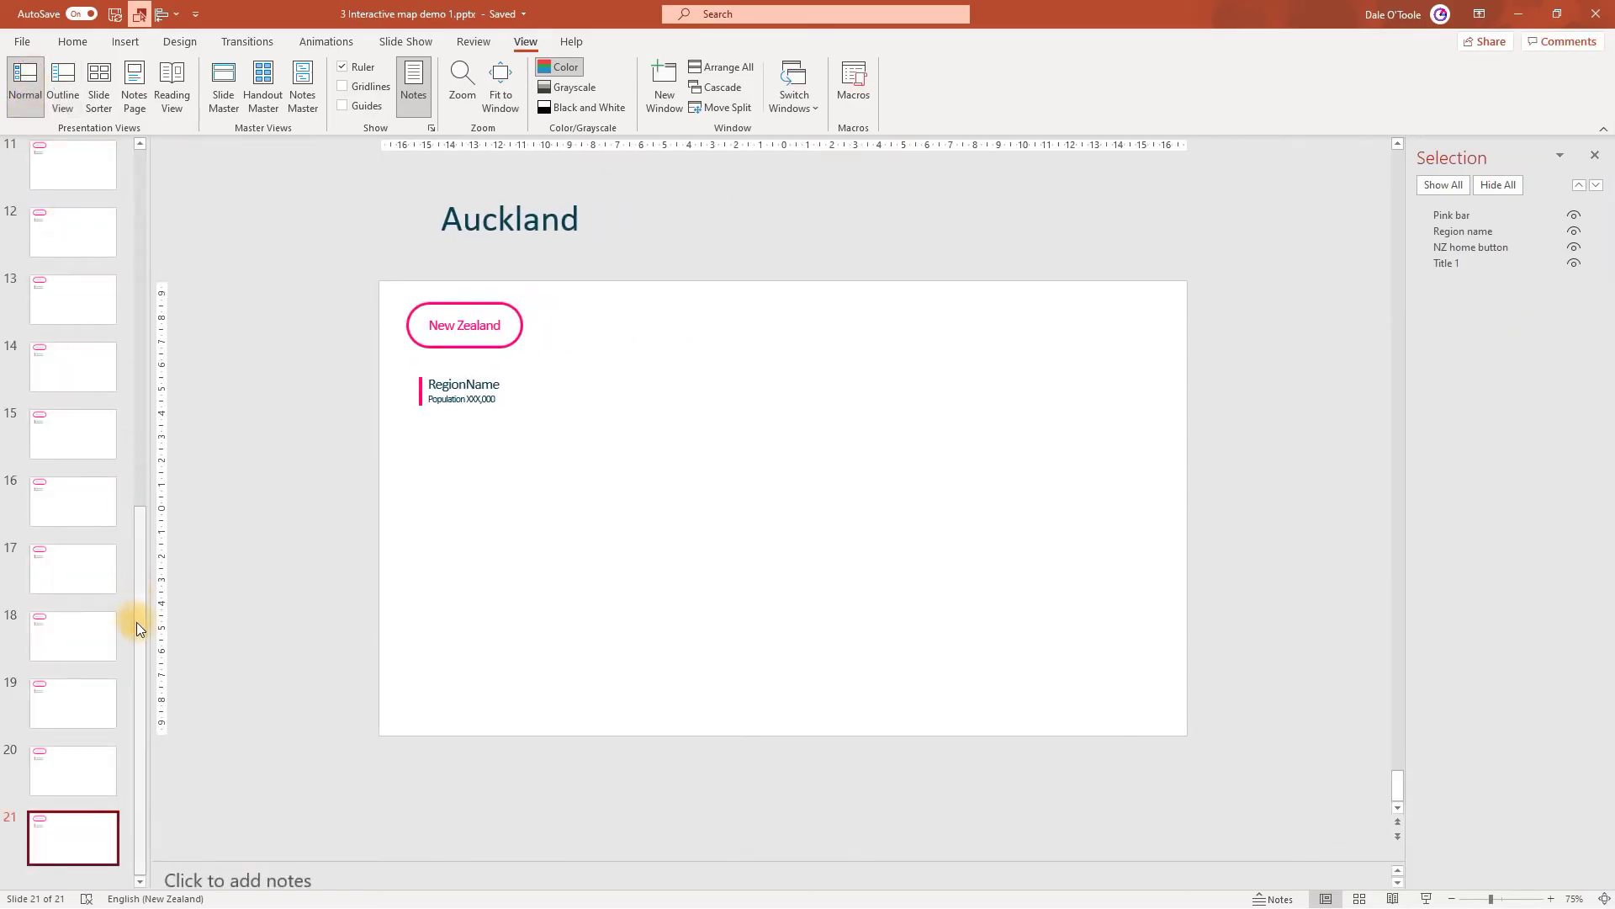
{"action": "left_click_drag", "start_coordinate": [137, 621], "coordinate": [152, 320]}
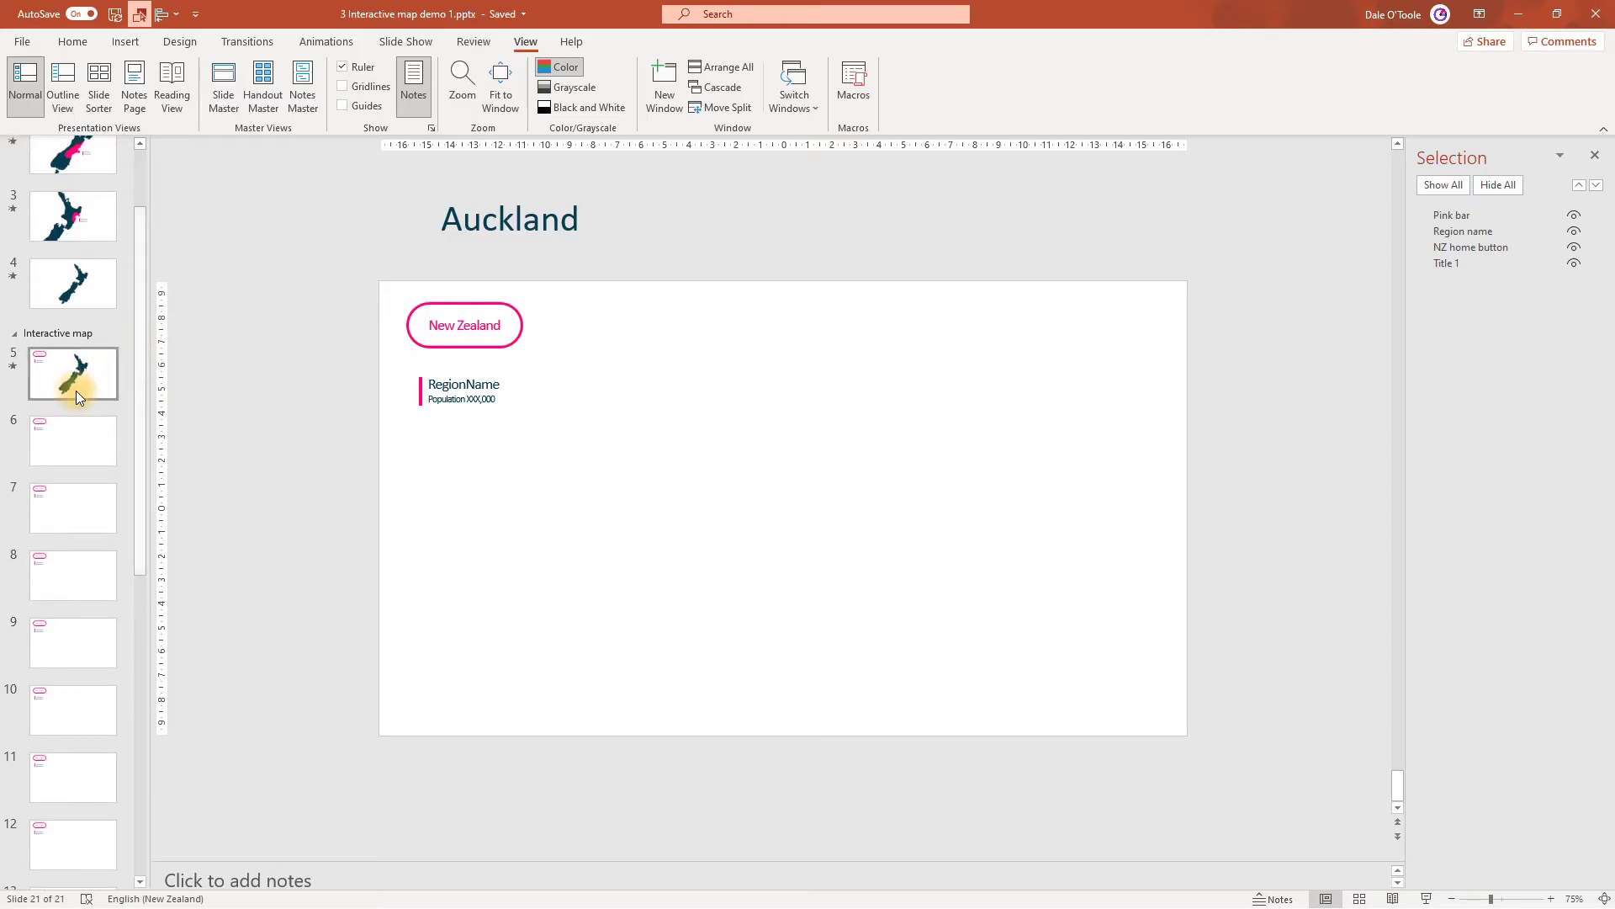
{"action": "left_click", "coordinate": [76, 390]}
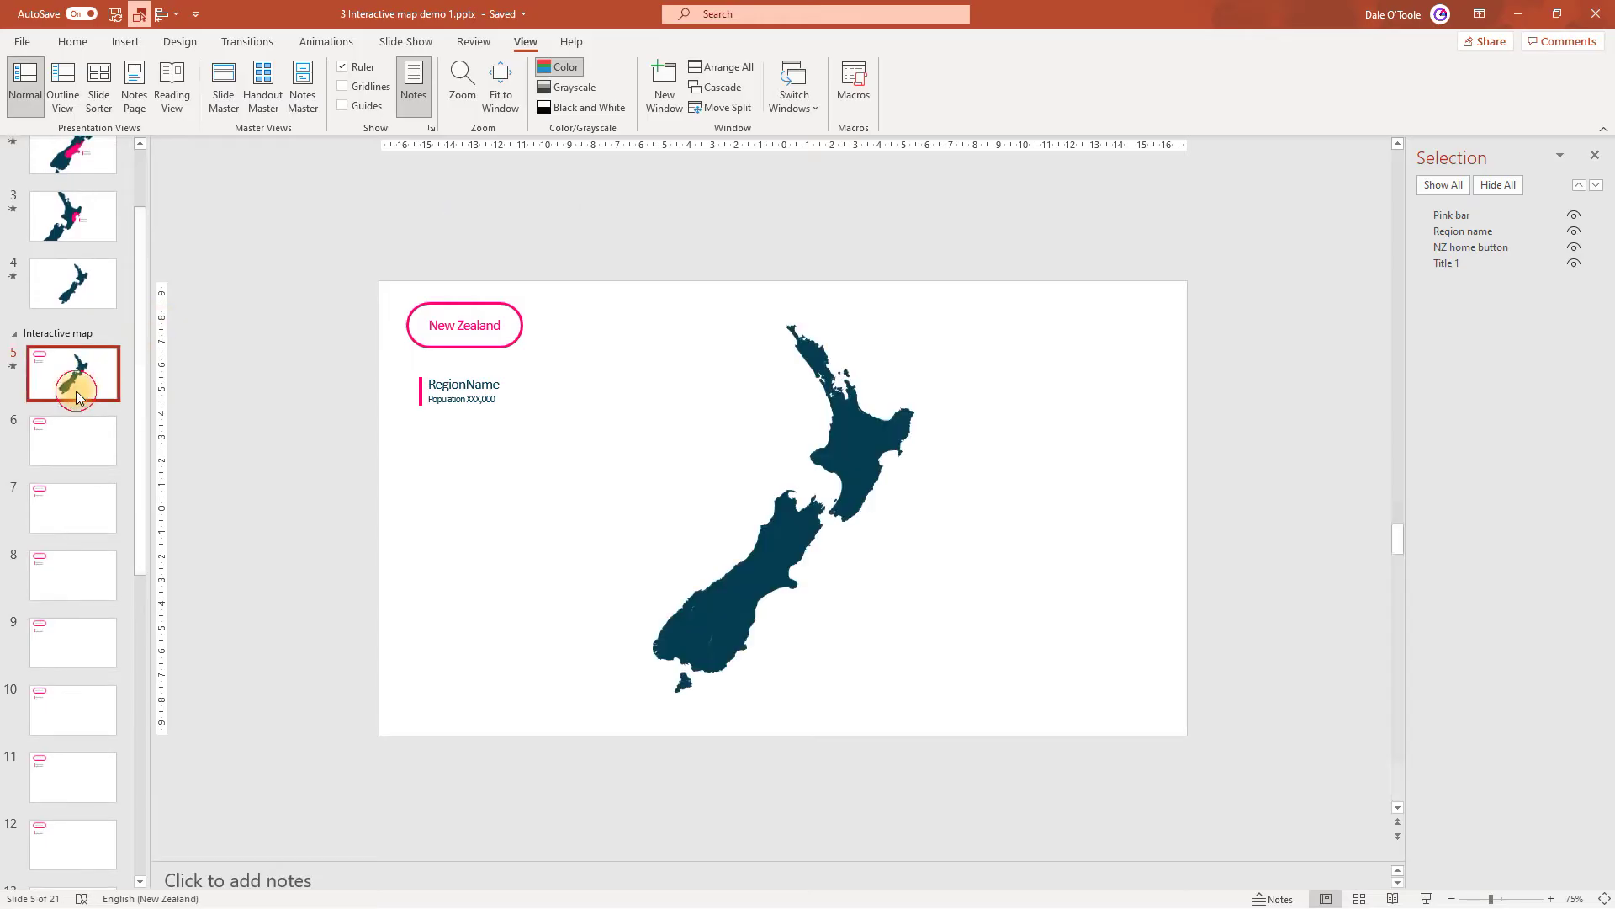
{"action": "left_click", "coordinate": [818, 362]}
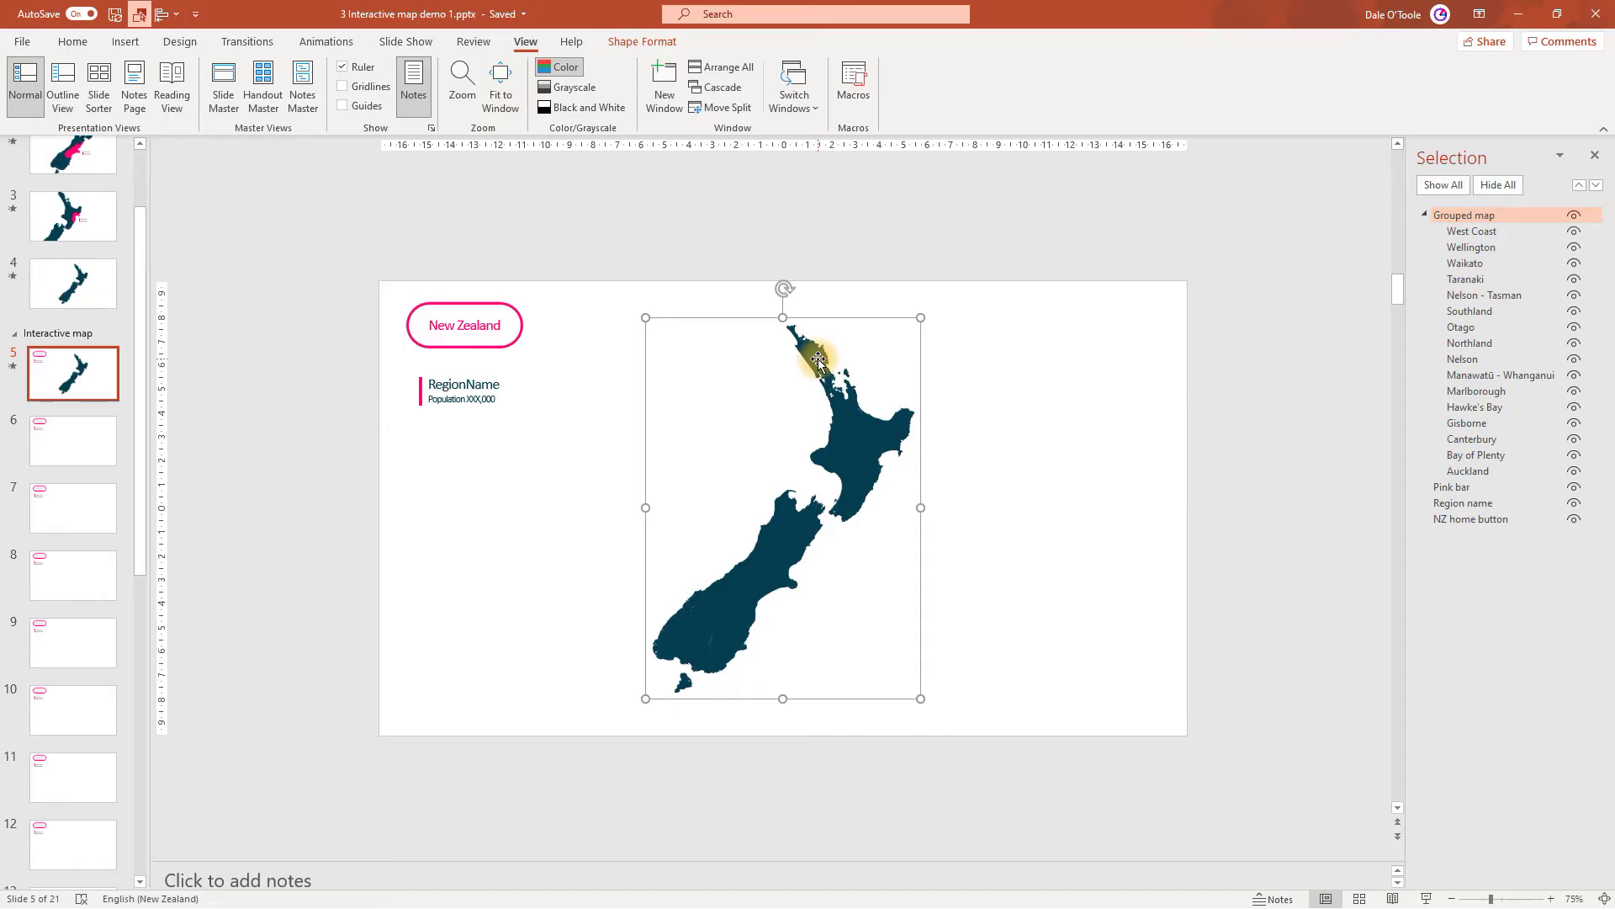
{"action": "scroll", "coordinate": [818, 358], "scroll_direction": "up", "scroll_amount": 4, "text": "ctrl"}
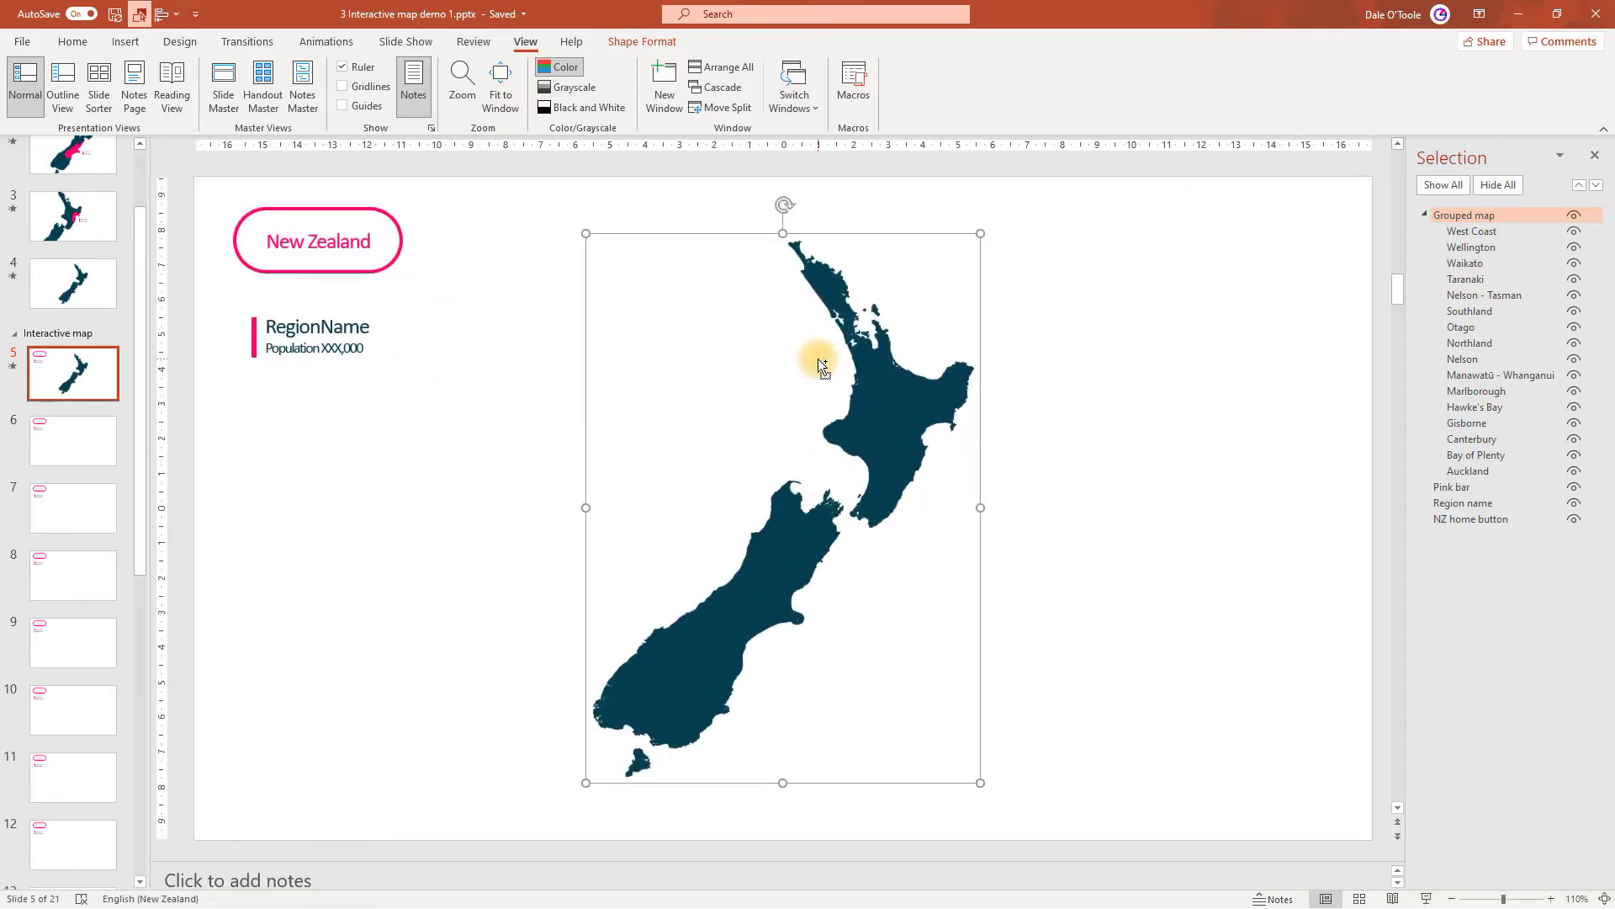
{"action": "left_click", "coordinate": [824, 281]}
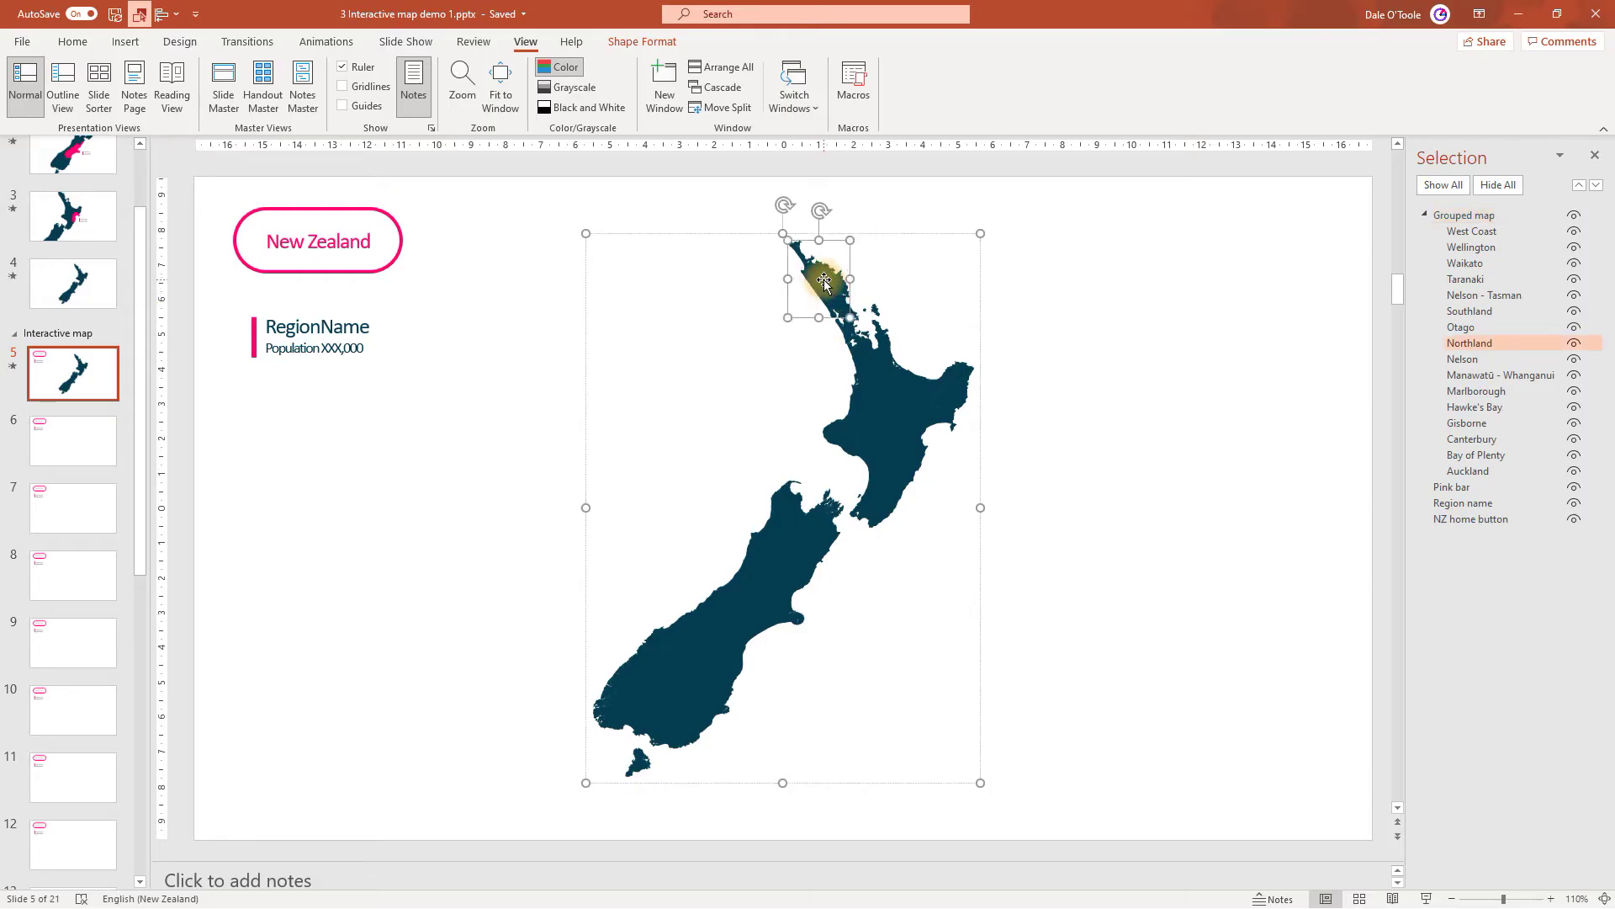
{"action": "left_click", "coordinate": [124, 40]}
{"action": "left_click", "coordinate": [652, 83]}
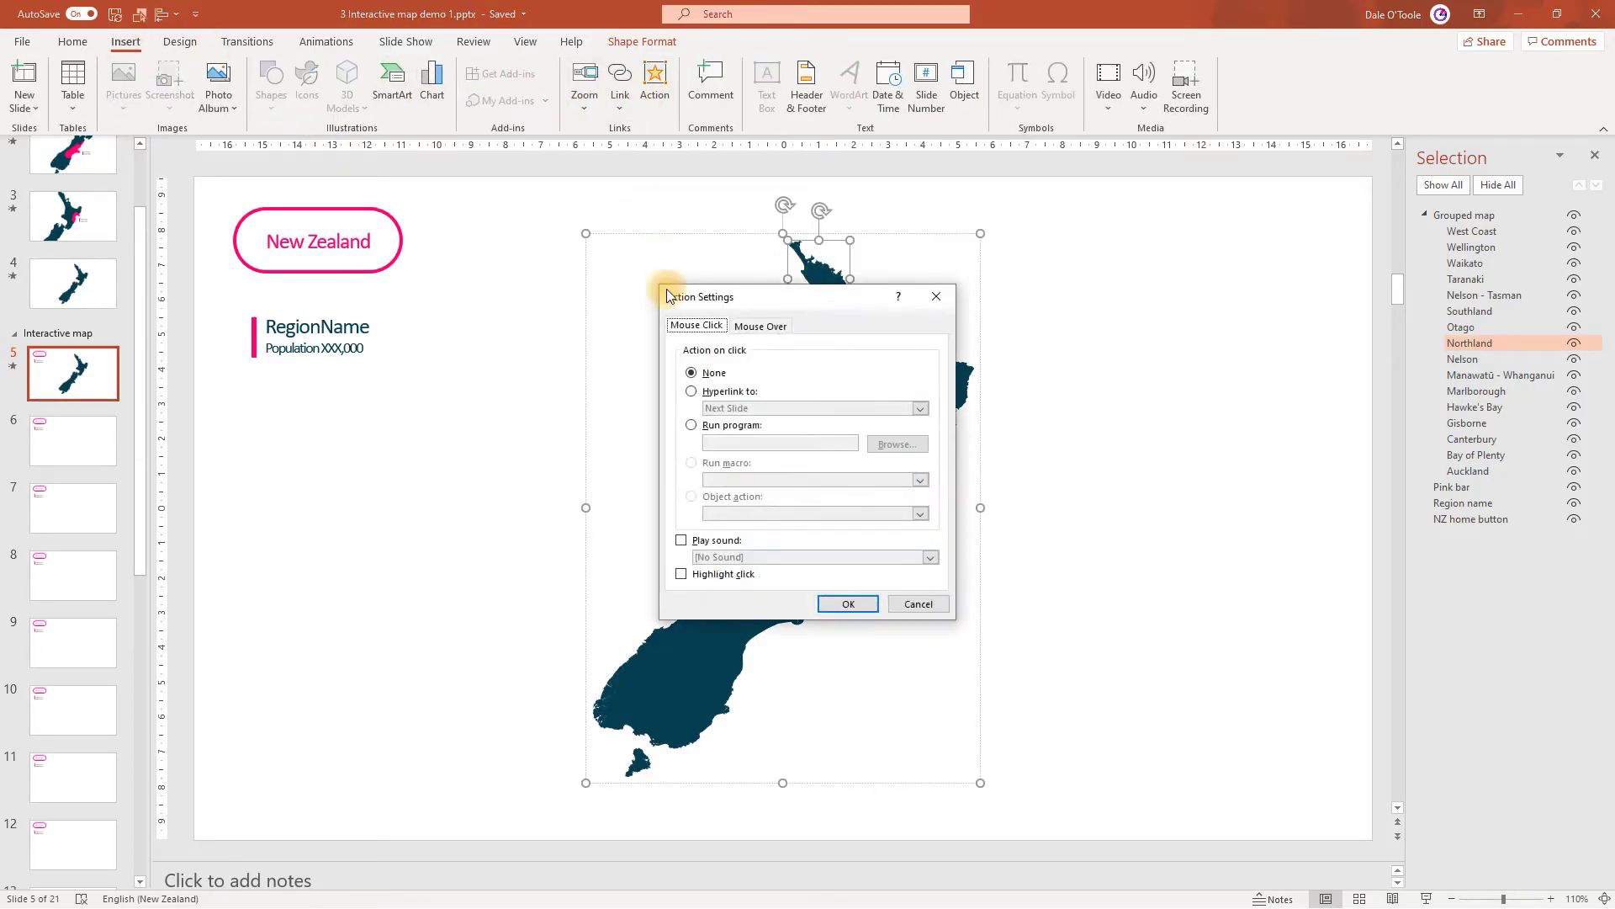
{"action": "left_click", "coordinate": [696, 393]}
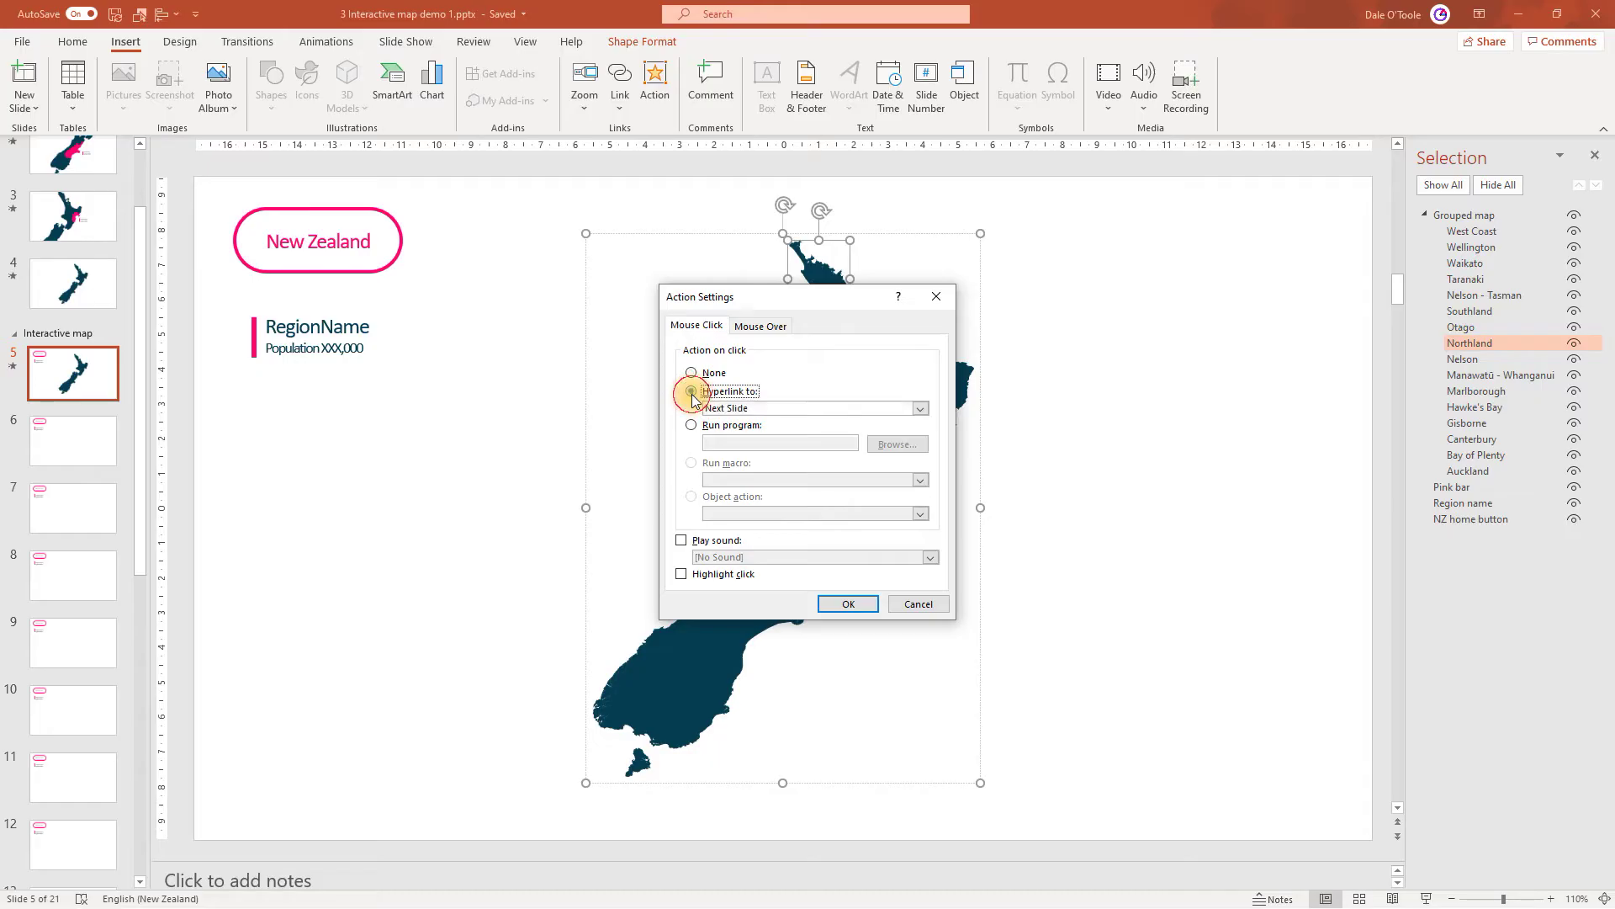
{"action": "left_click", "coordinate": [919, 408]}
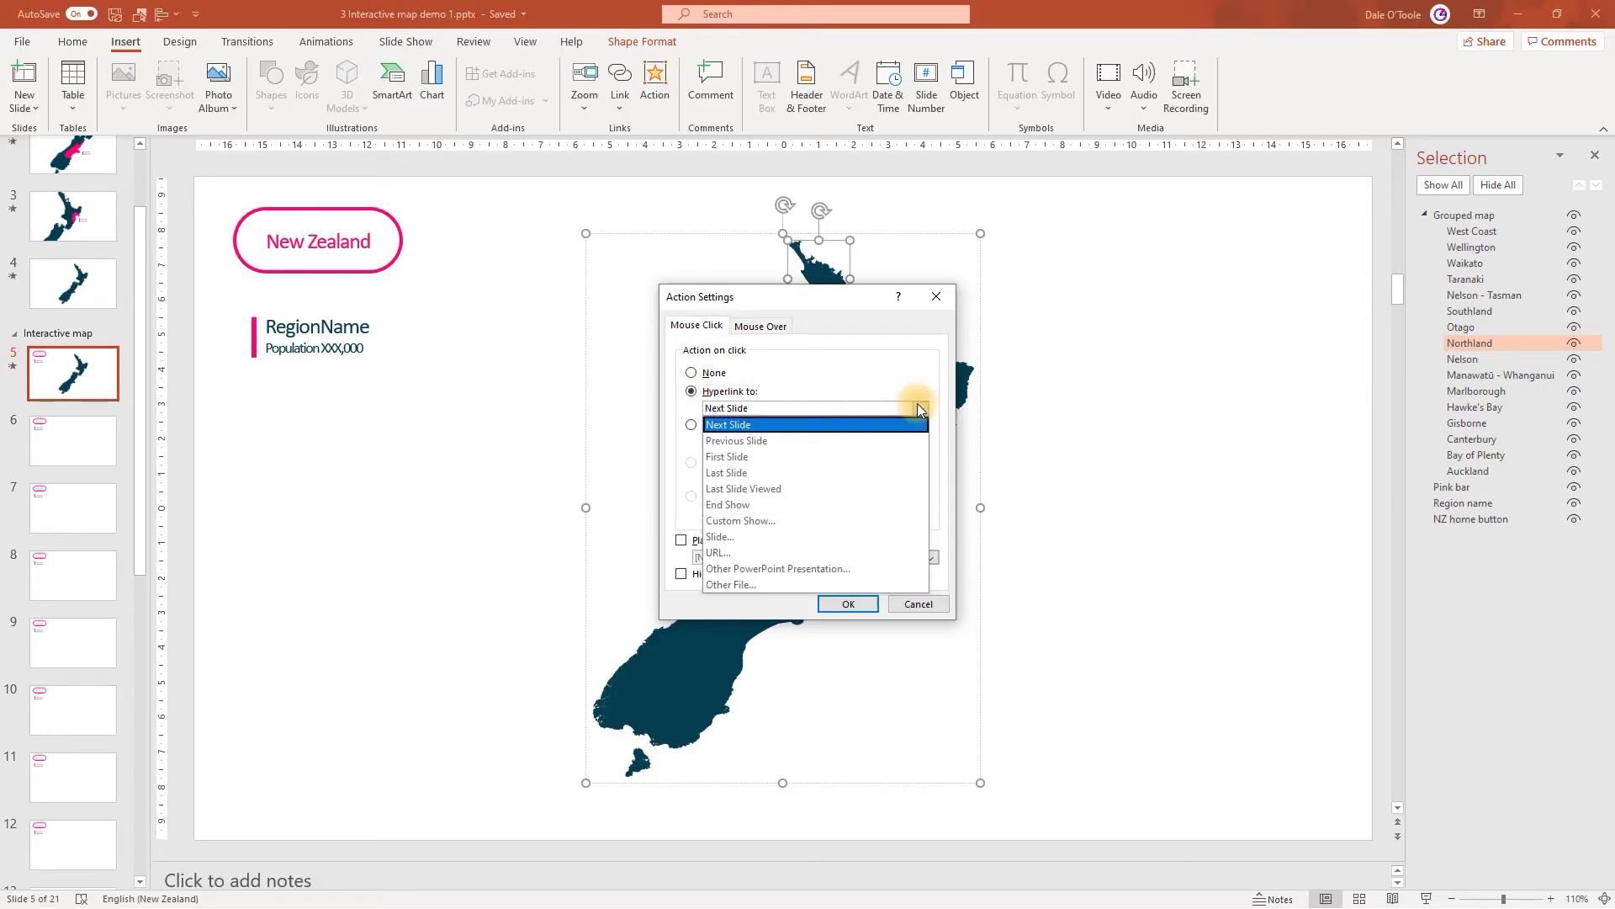
{"action": "left_click", "coordinate": [935, 295]}
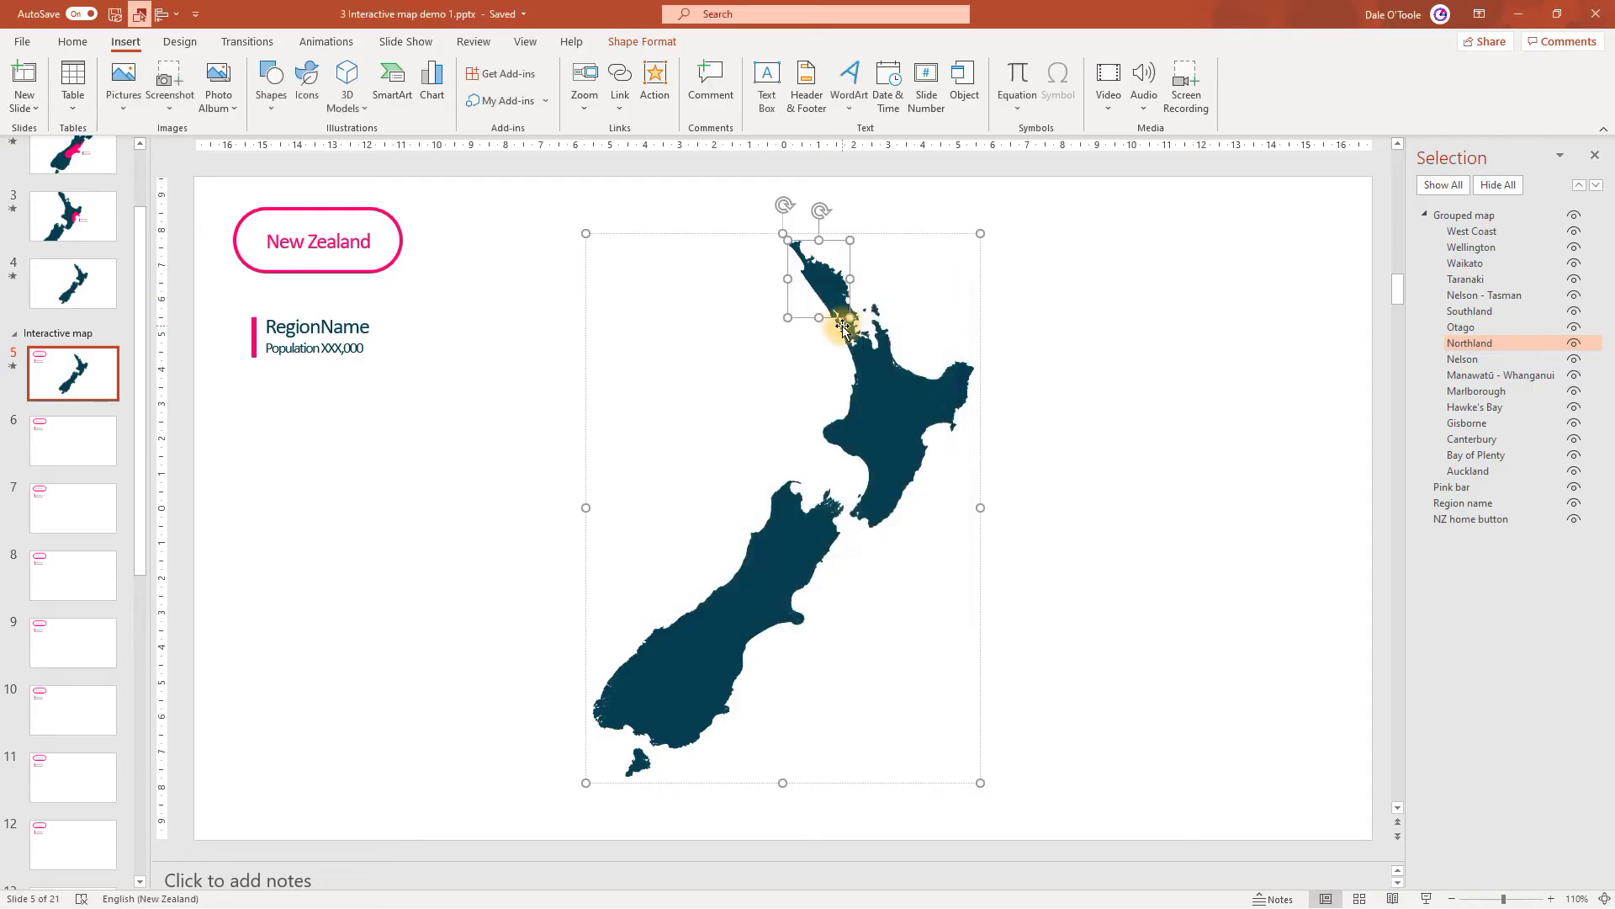
{"action": "right_click", "coordinate": [832, 286]}
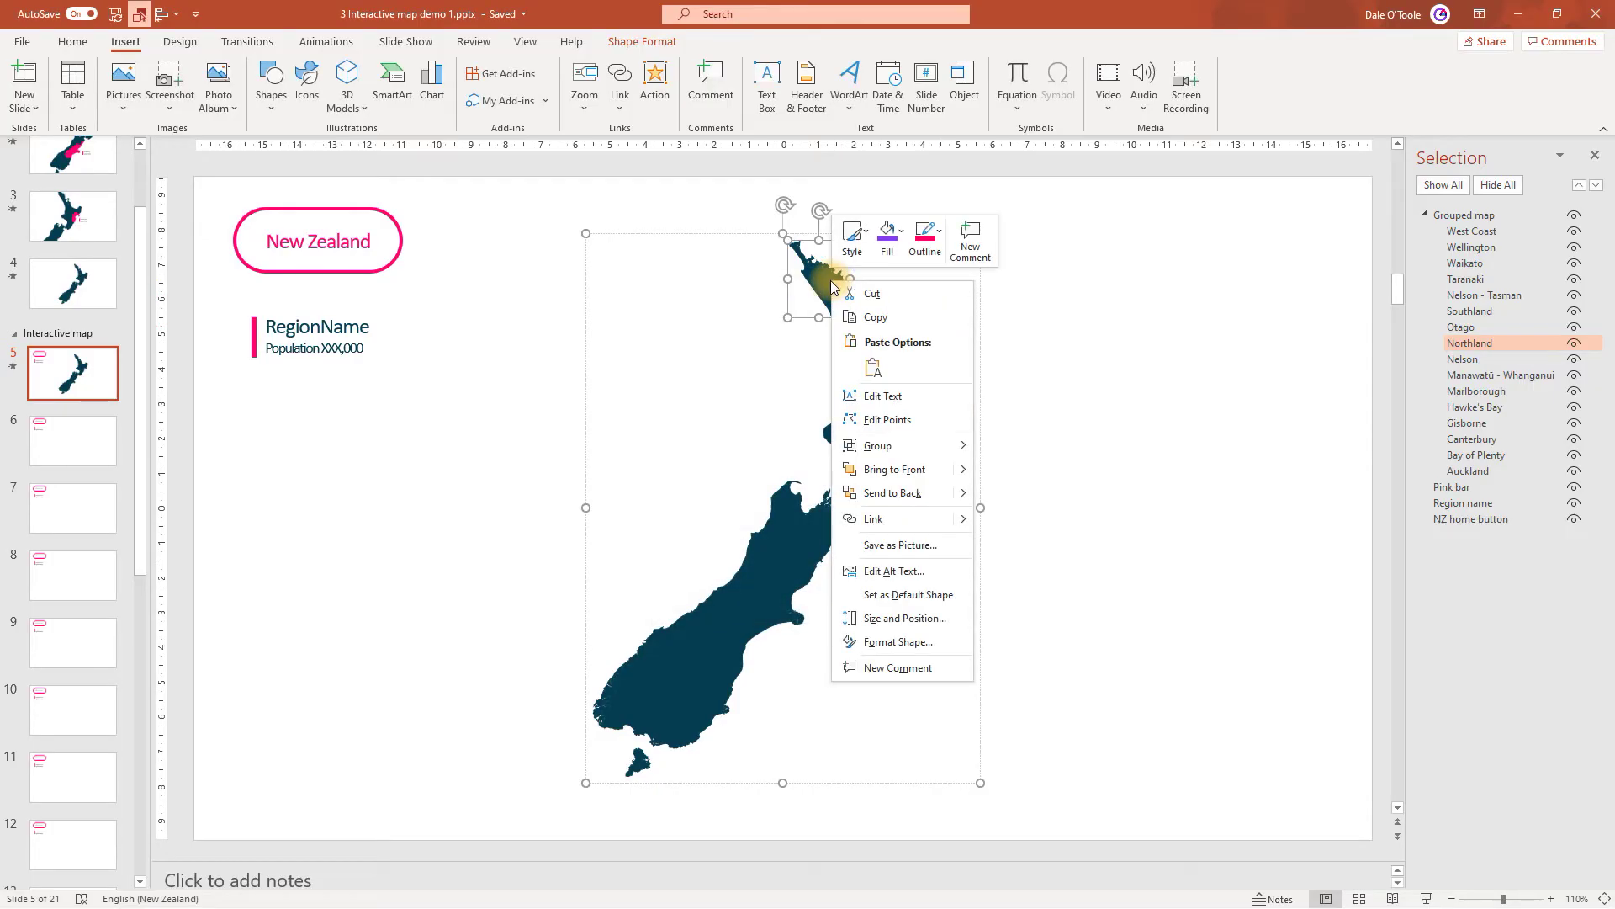
Link the Northland region to slide 13, Northland, in this document.
{"action": "left_click", "coordinate": [883, 518]}
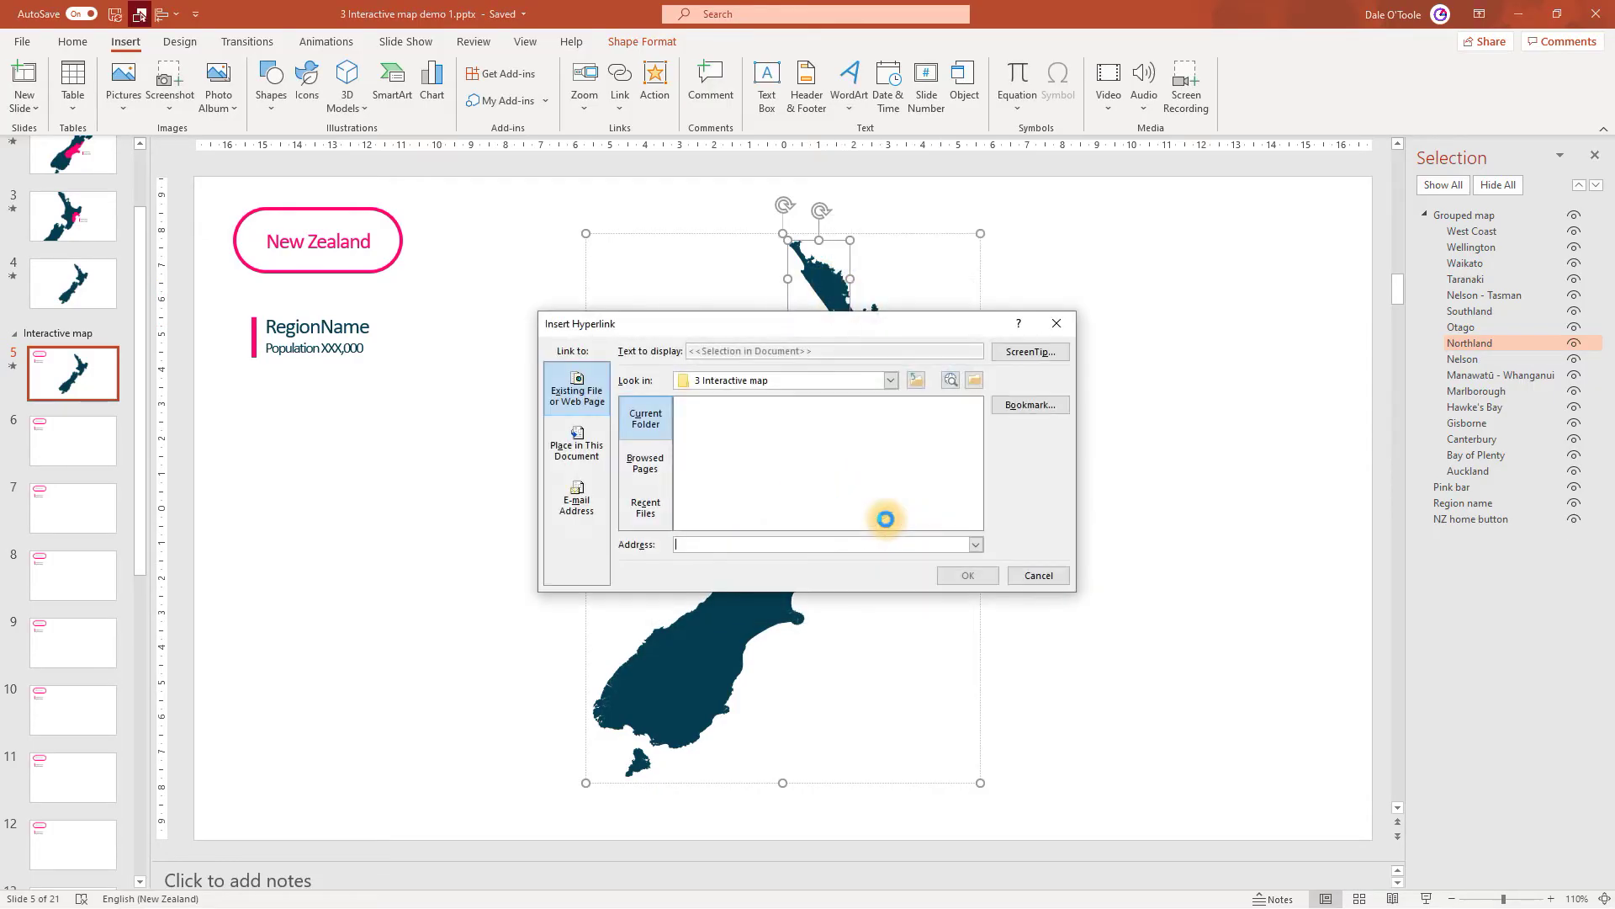
{"action": "left_click", "coordinate": [603, 450]}
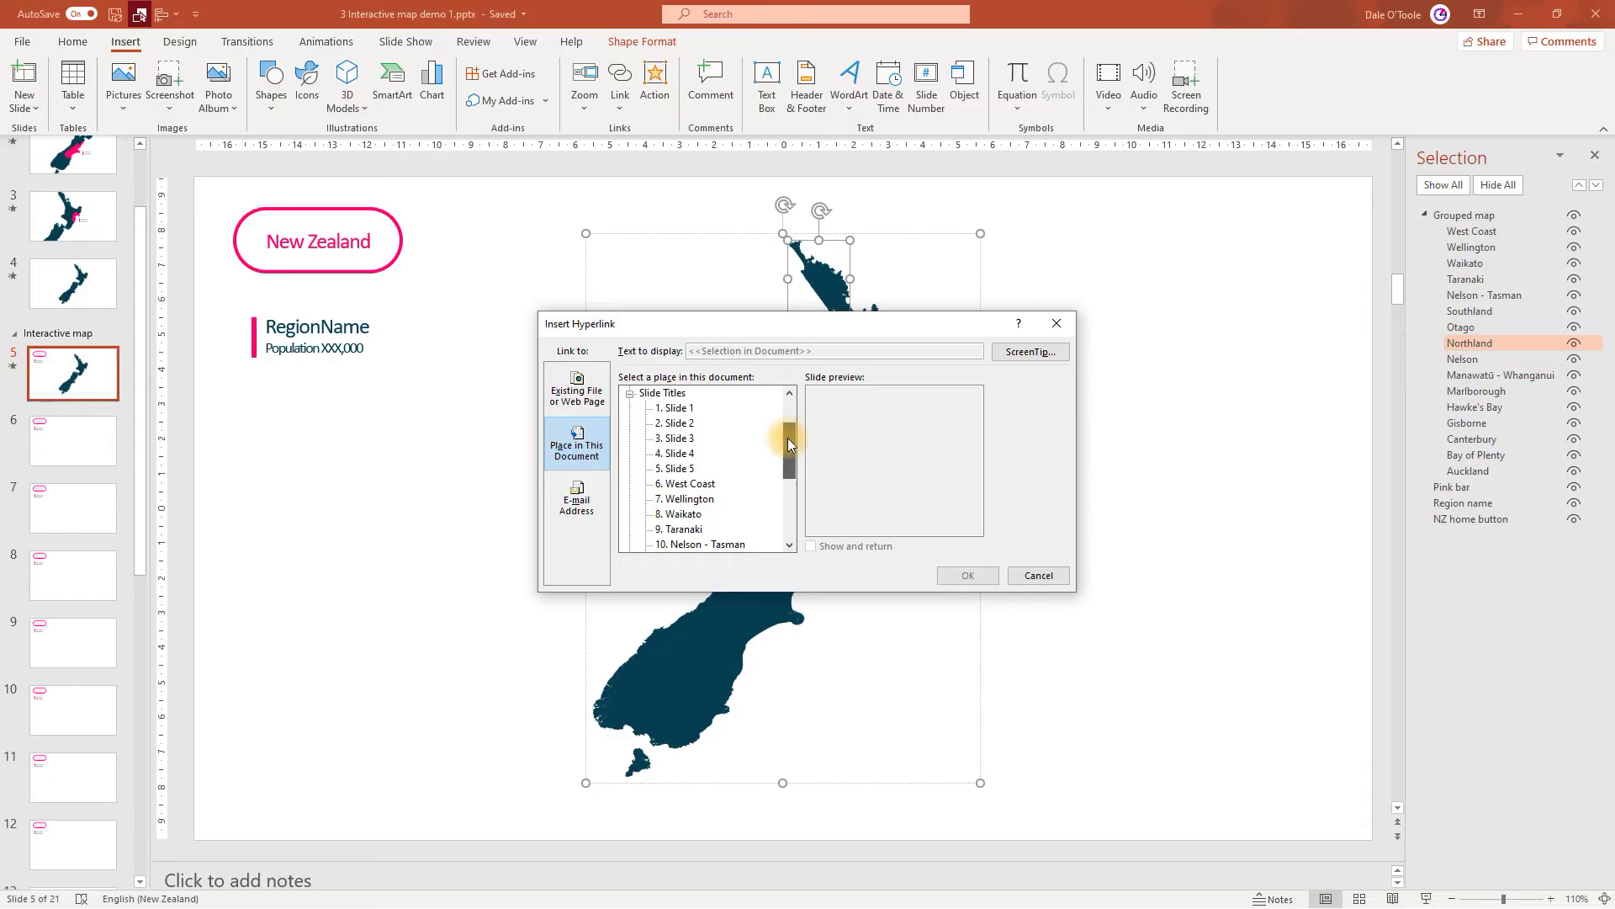
{"action": "scroll", "coordinate": [789, 444], "scroll_direction": "down", "scroll_amount": 2}
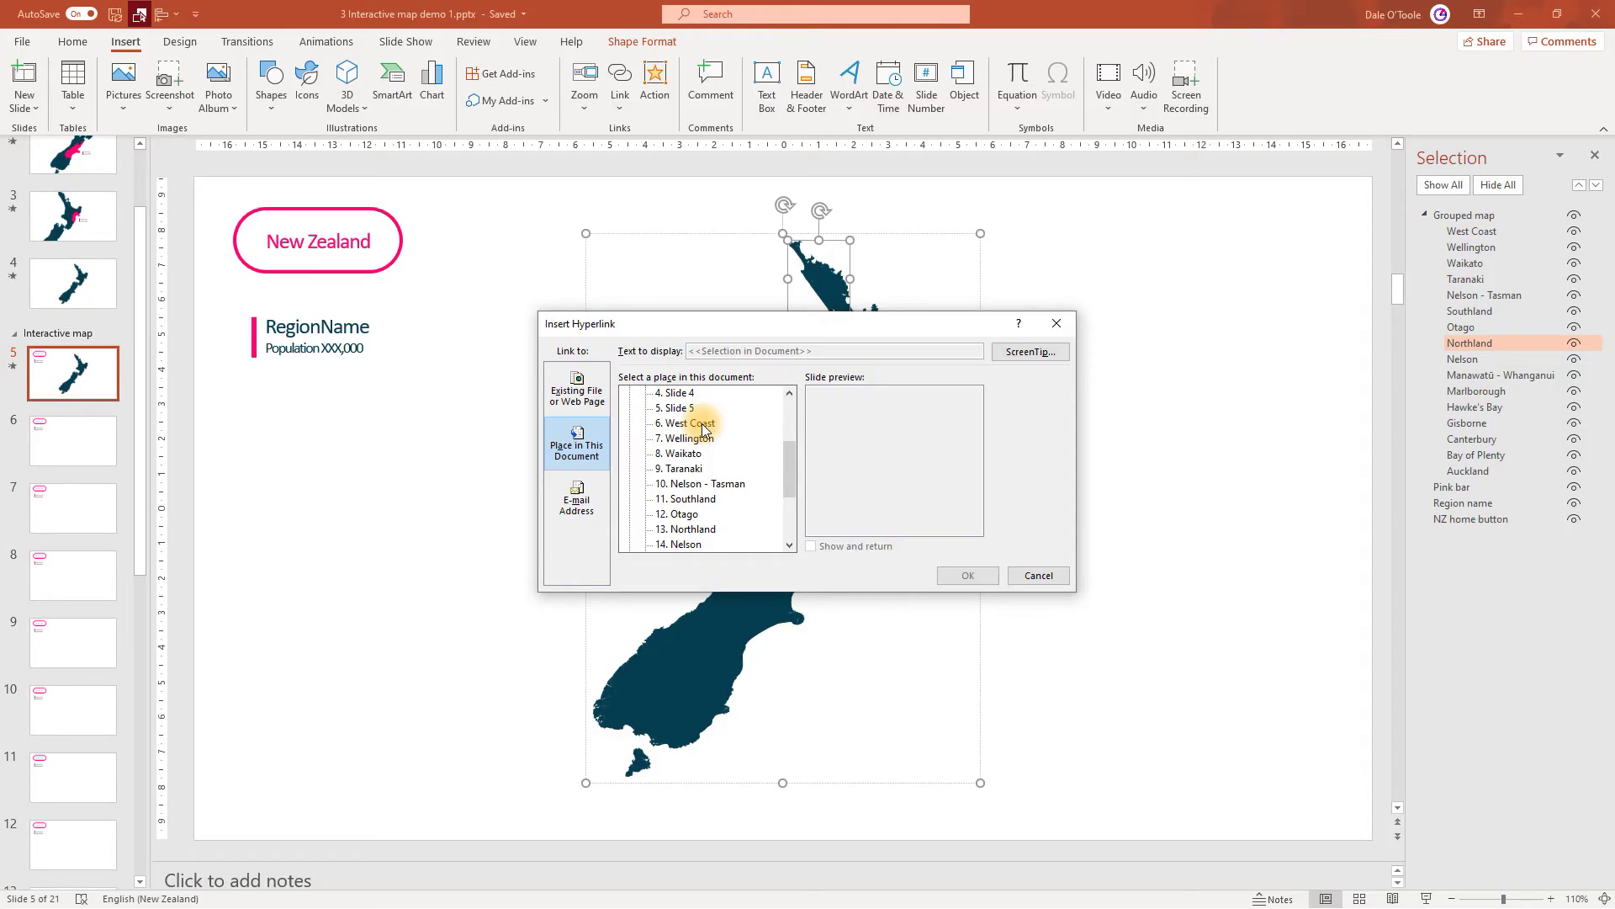
{"action": "left_click", "coordinate": [704, 532]}
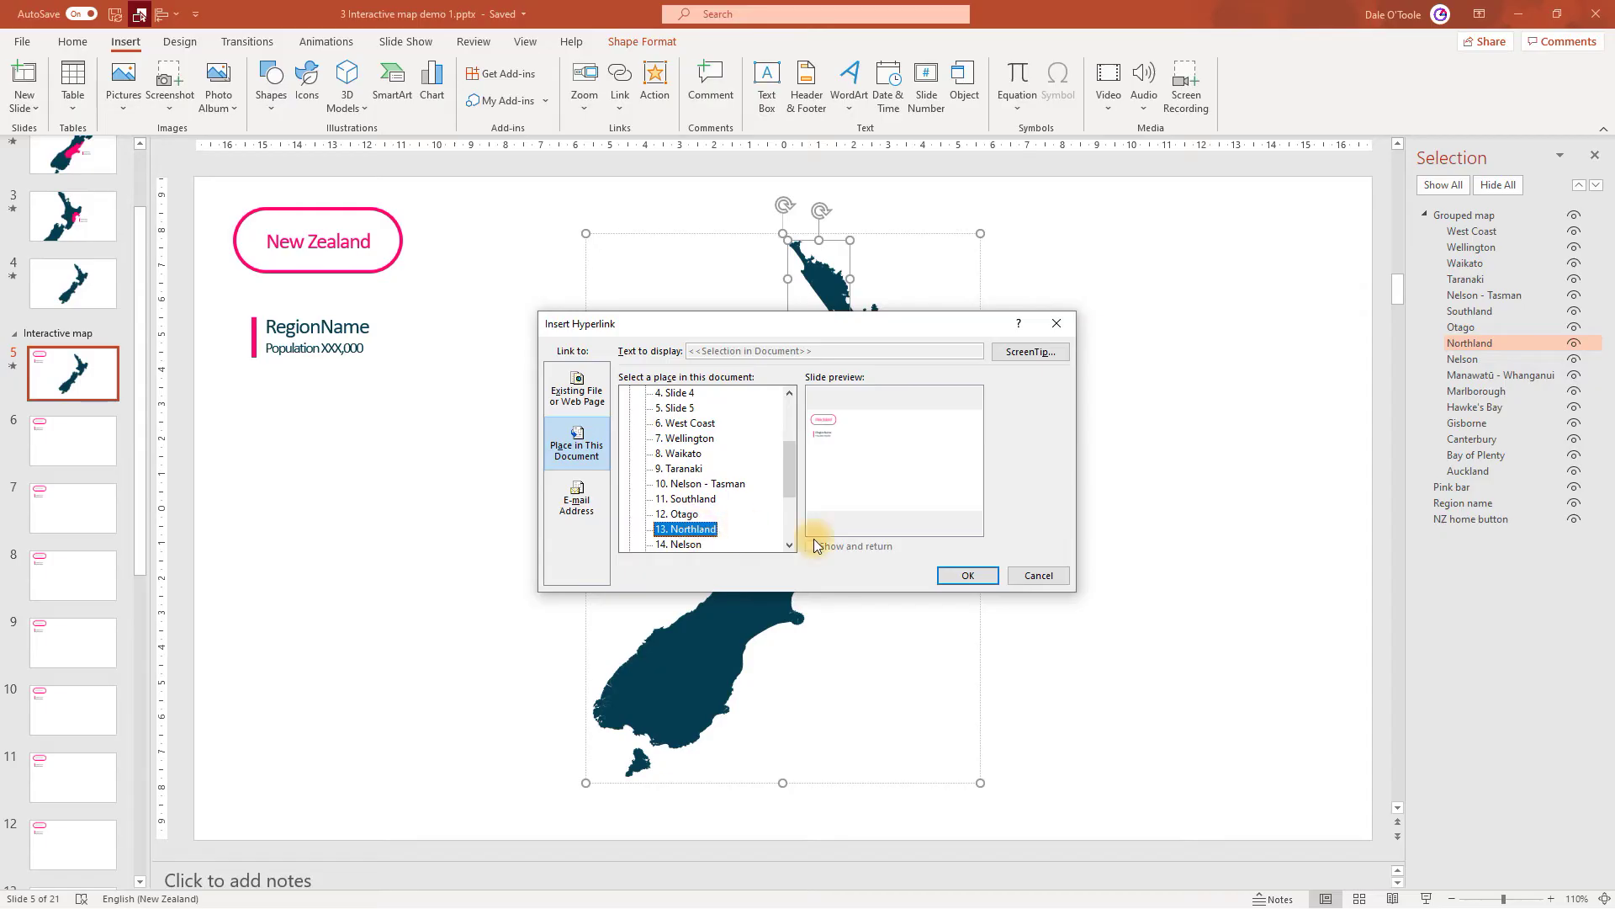
{"action": "left_click", "coordinate": [966, 577]}
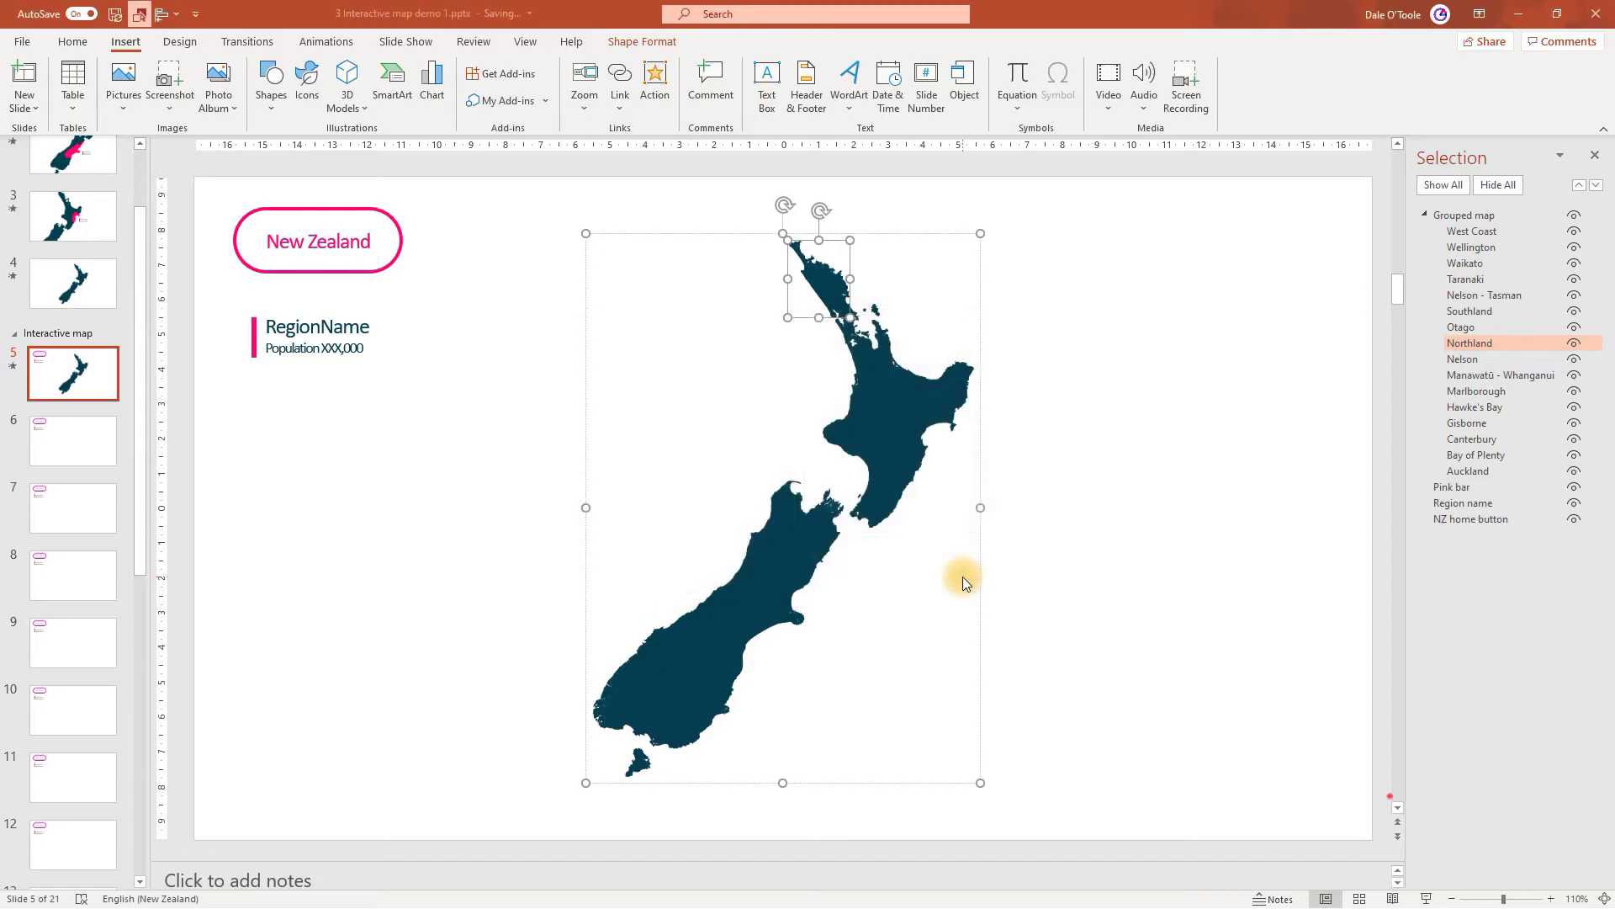
Link the Auckland region to slide 21, Auckland.
{"action": "left_click", "coordinate": [855, 338]}
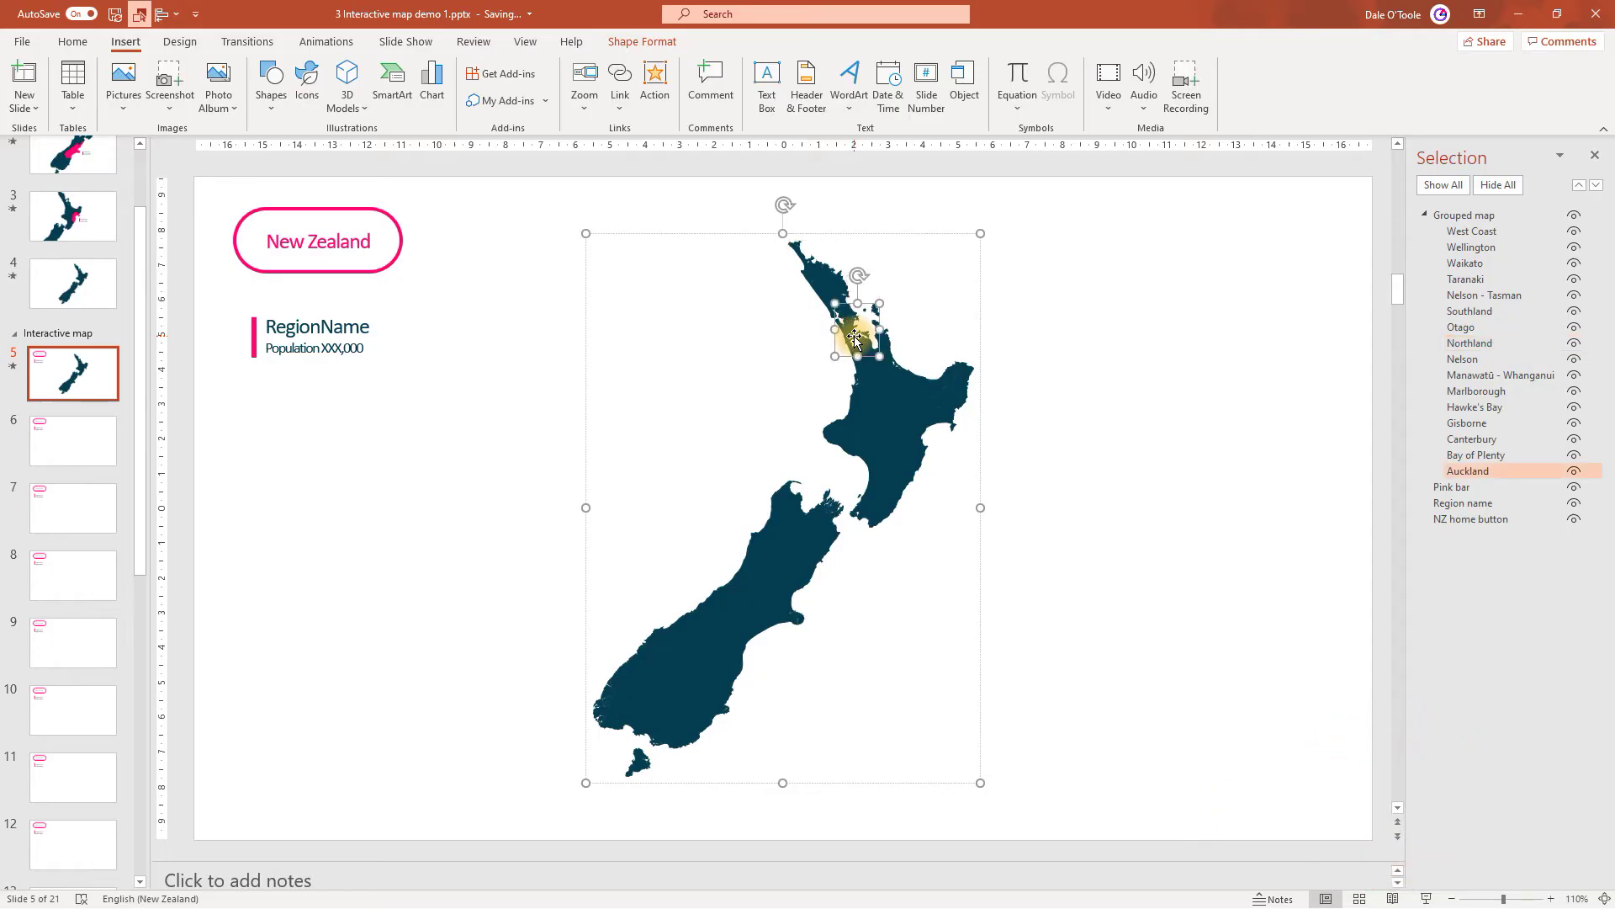
{"action": "right_click", "coordinate": [854, 339]}
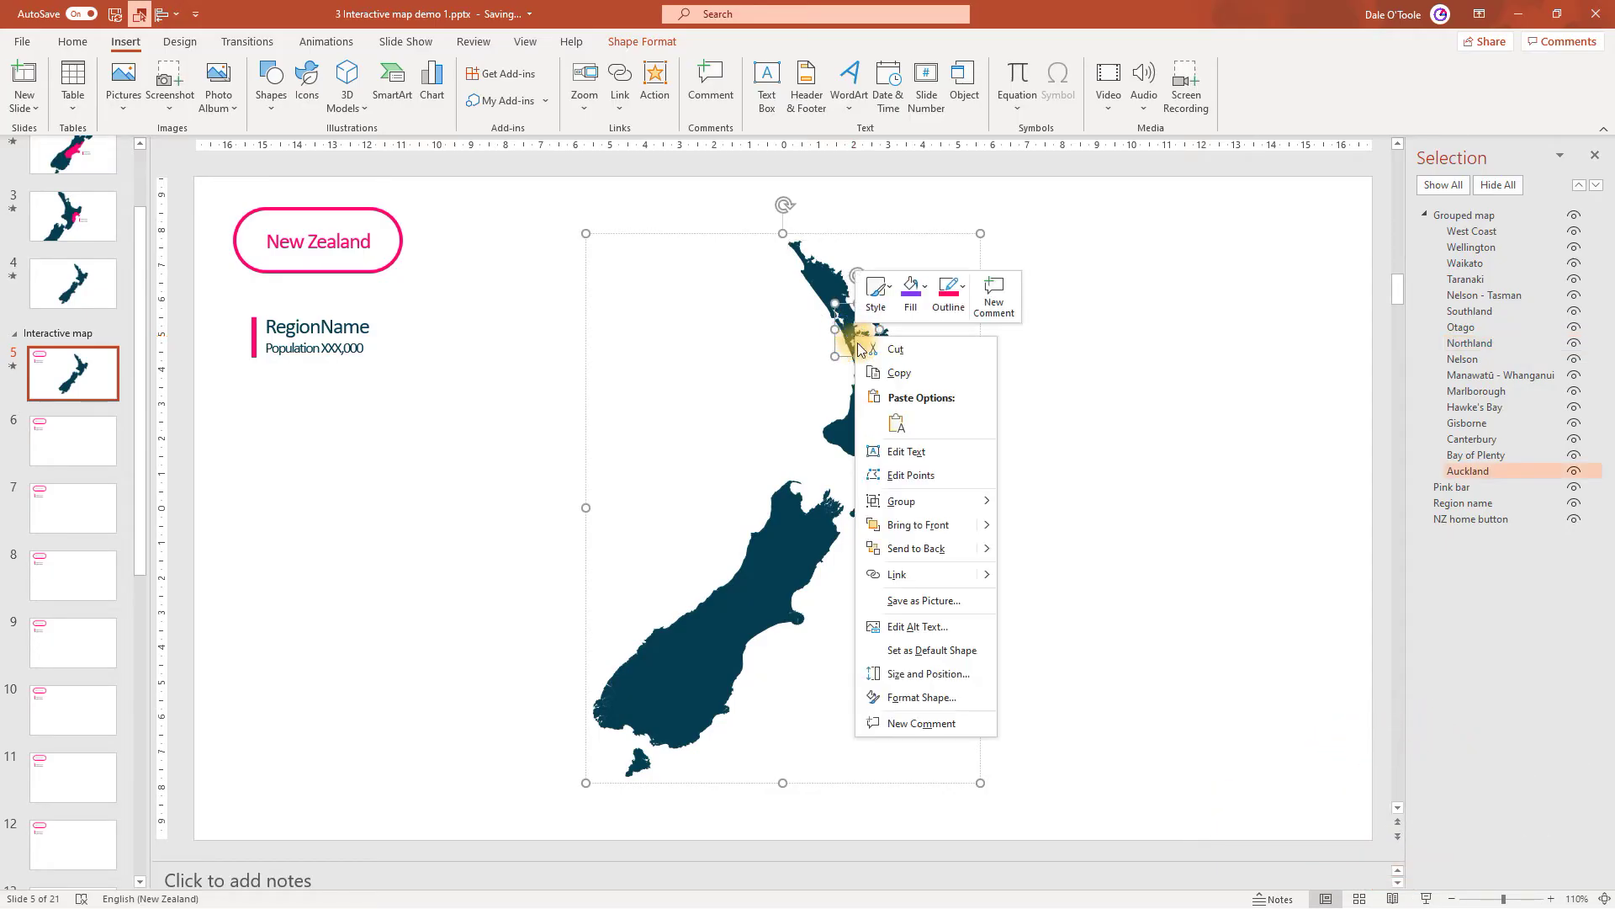
{"action": "left_click", "coordinate": [896, 567]}
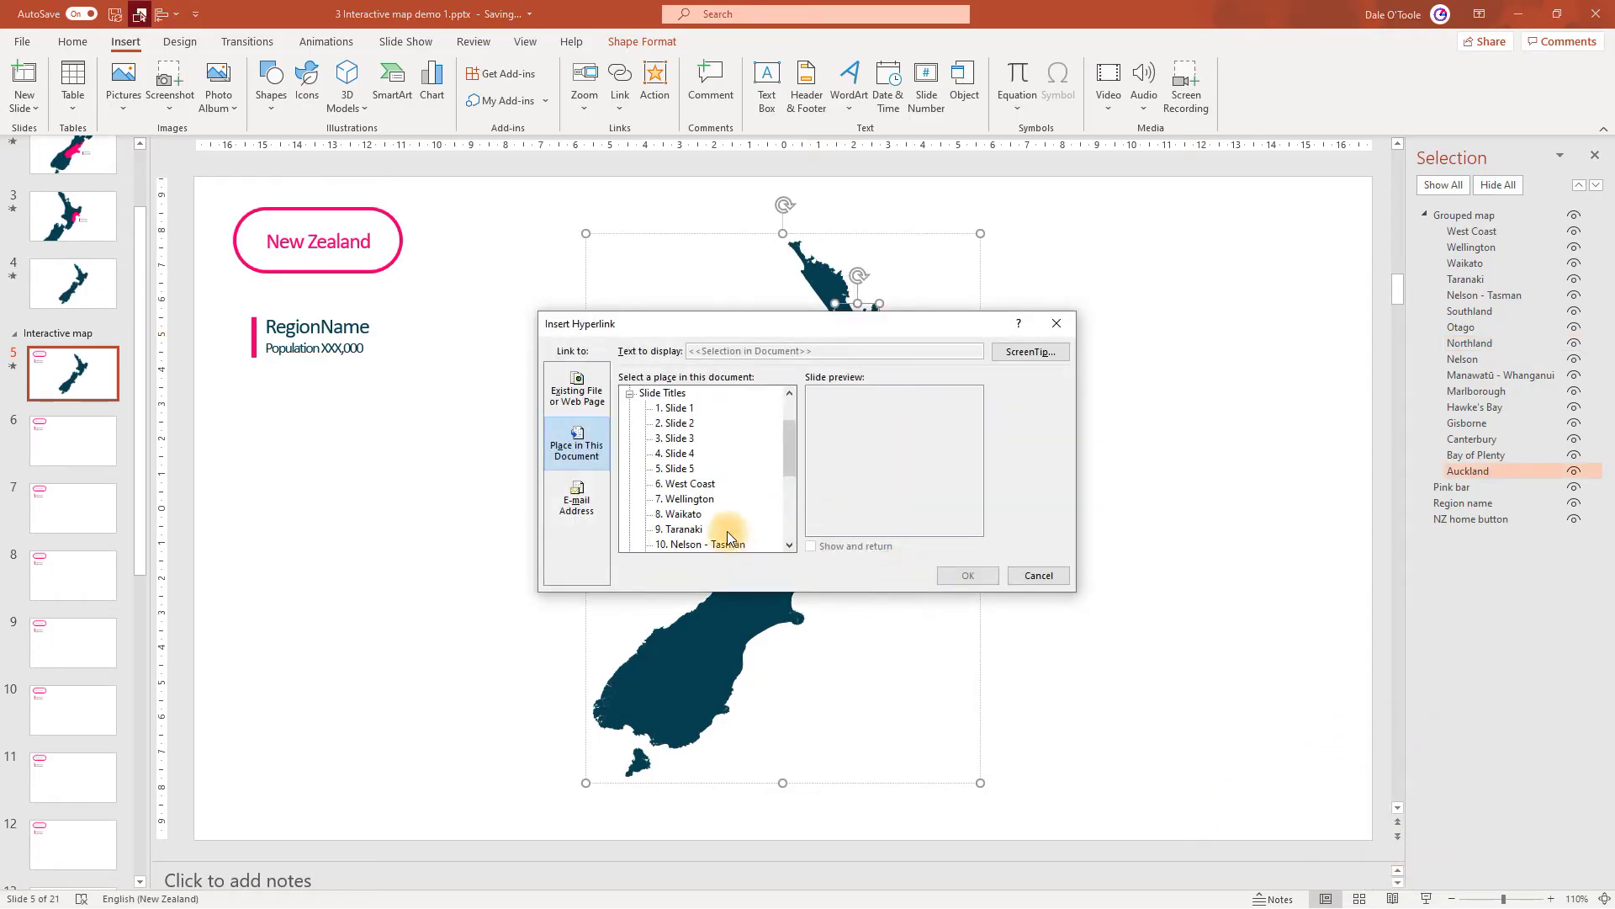
{"action": "left_click_drag", "start_coordinate": [790, 441], "coordinate": [797, 508]}
{"action": "left_click", "coordinate": [698, 532]}
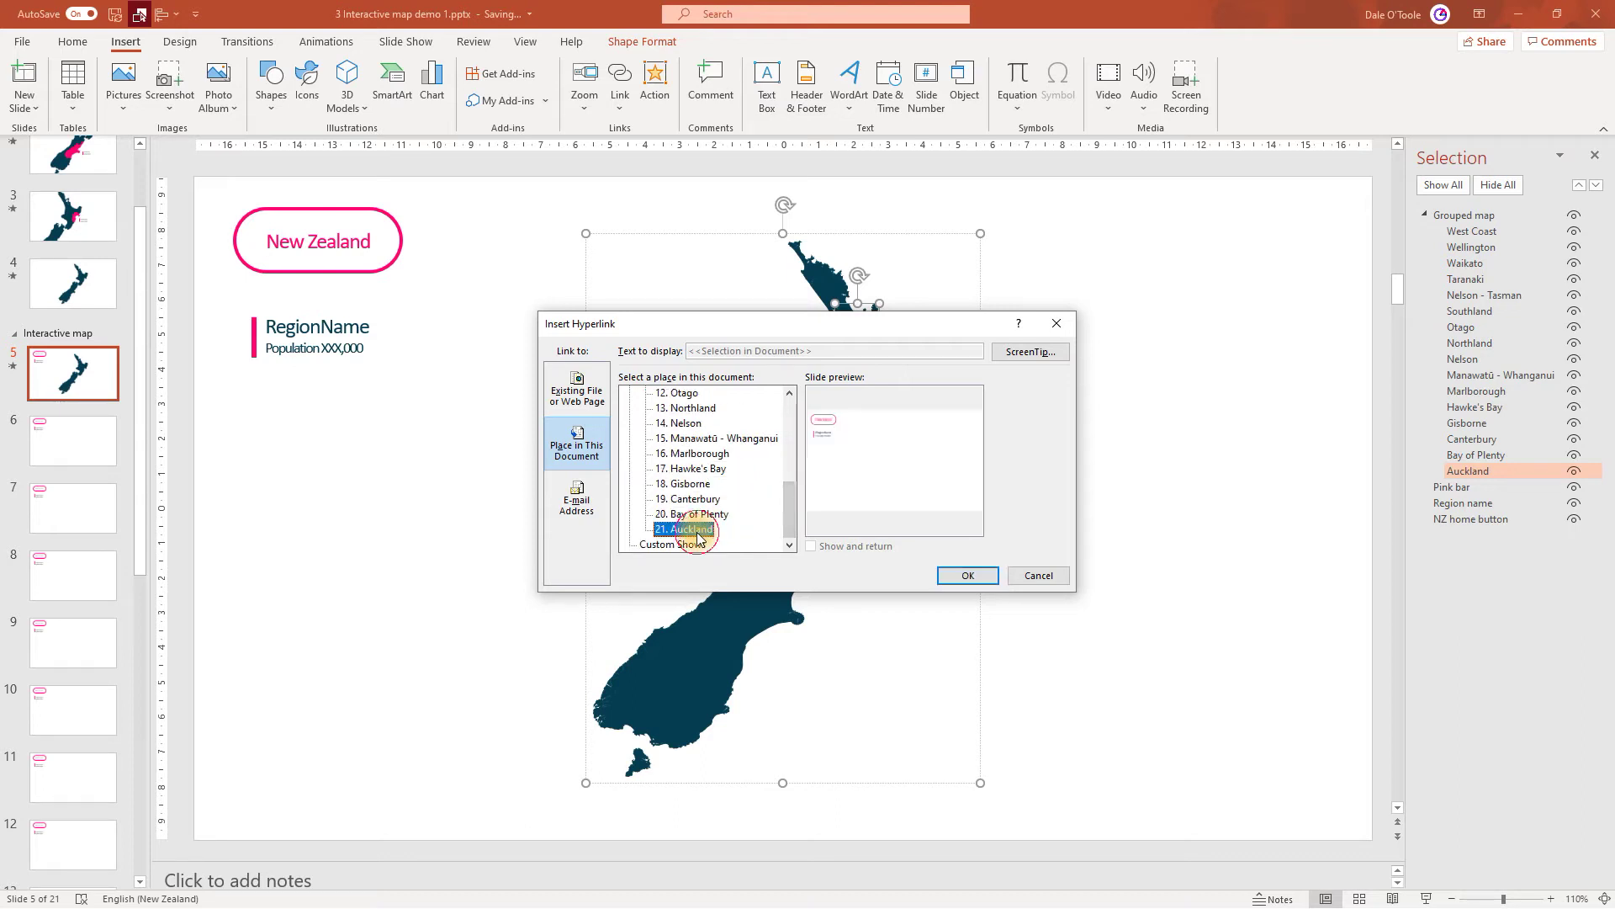
{"action": "left_click", "coordinate": [969, 576]}
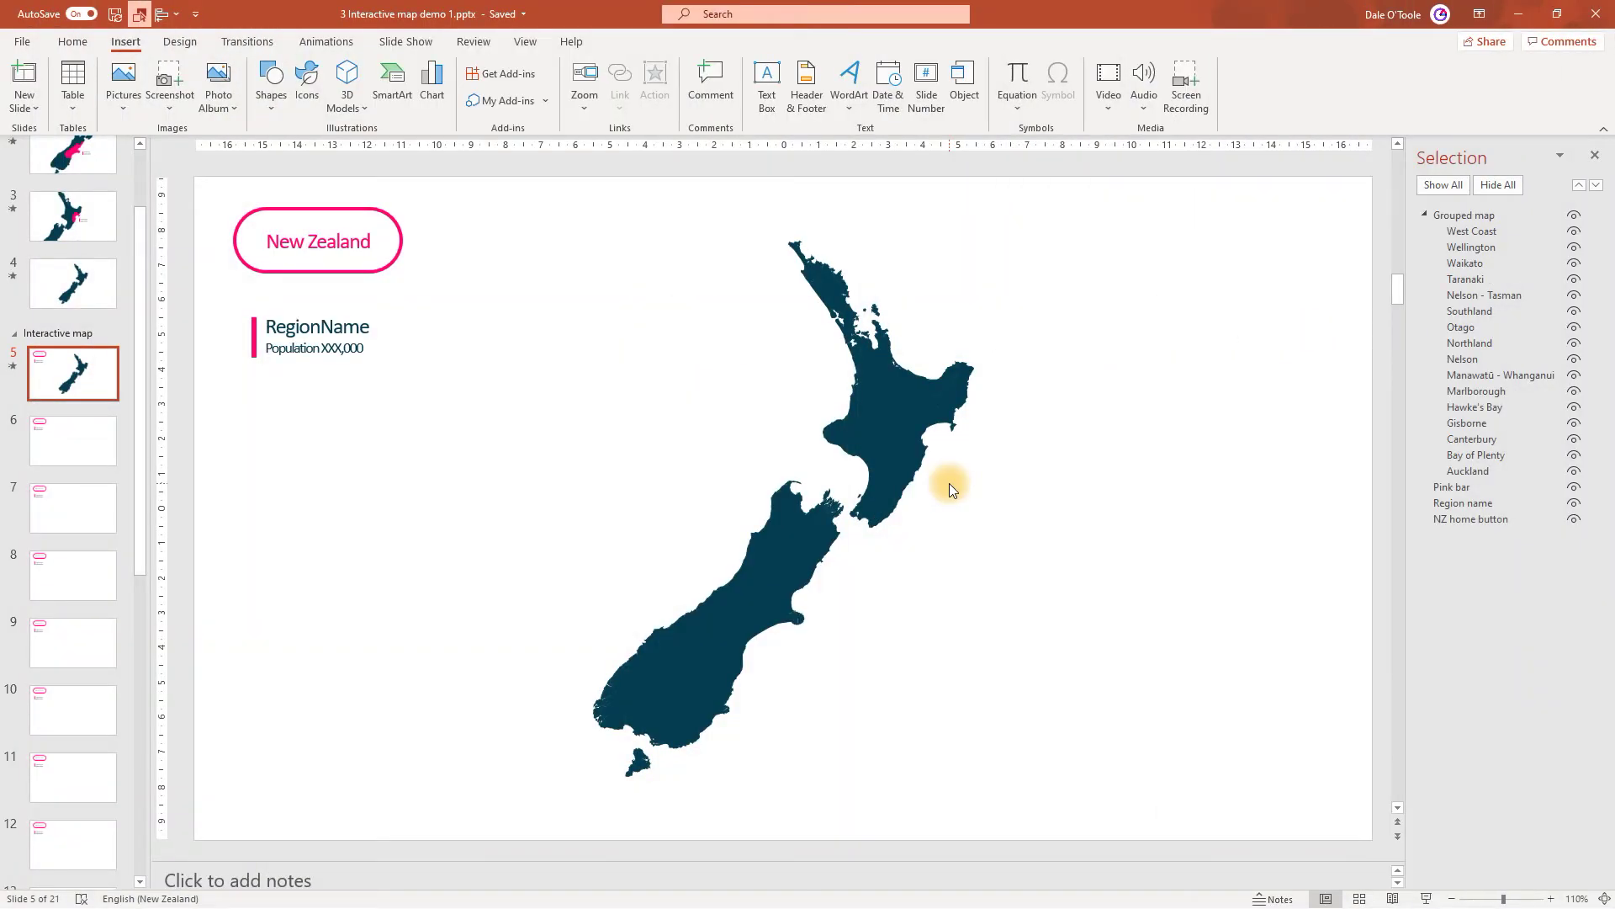
Copy the grouped New Zealand map from slide 5 and paste it onto slide 6.
{"action": "left_click", "coordinate": [879, 349]}
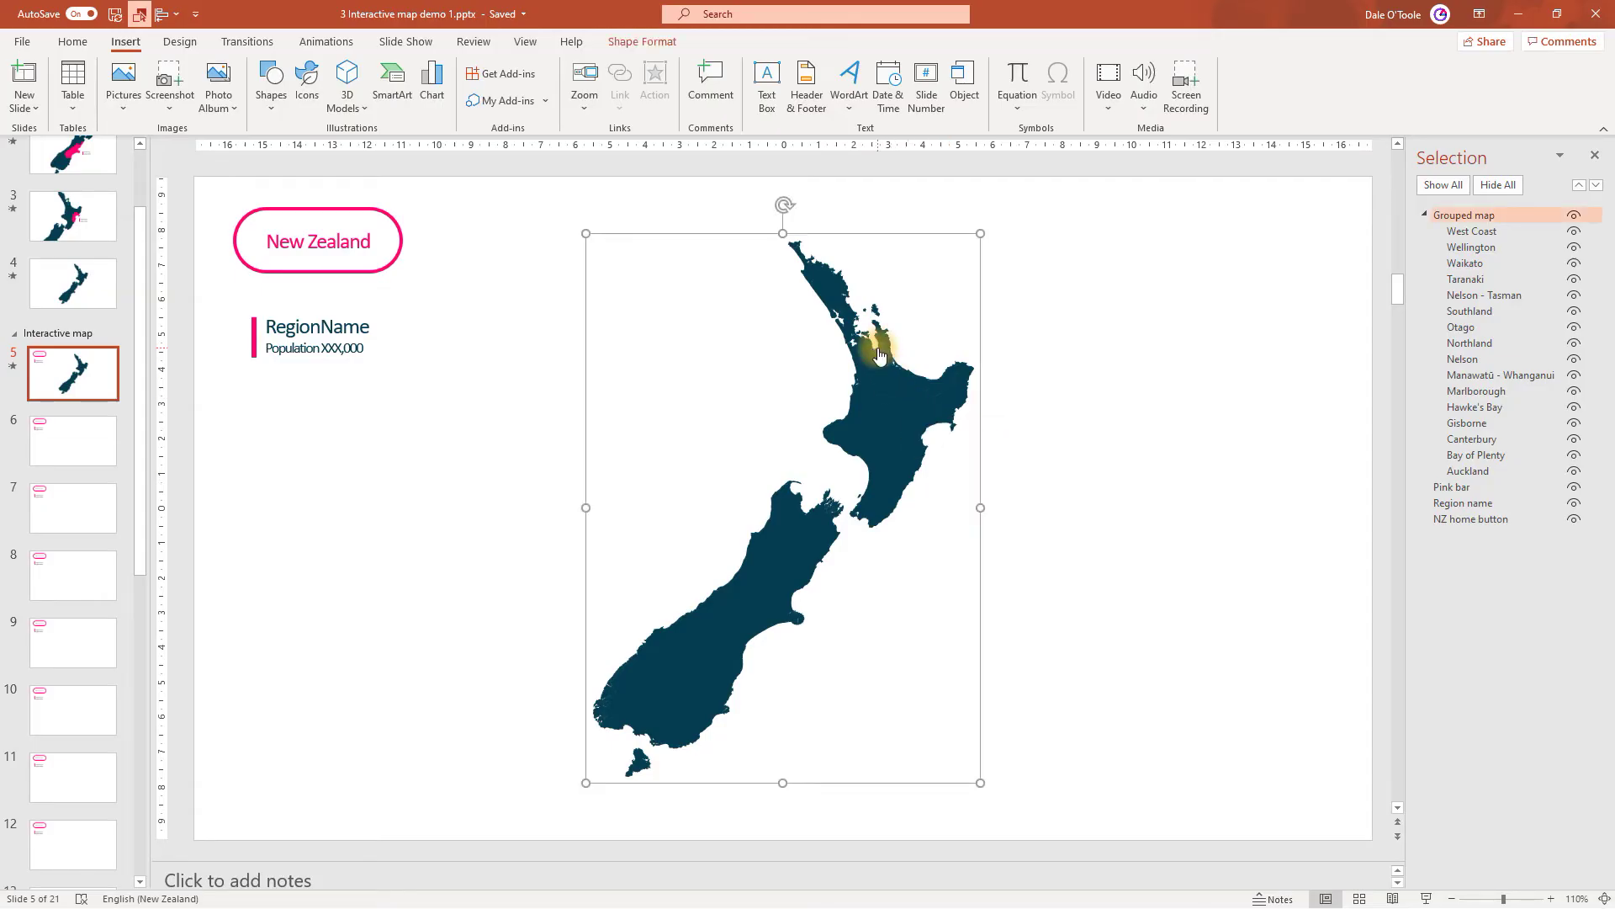
{"action": "key", "text": "ctrl+c"}
{"action": "left_click", "coordinate": [107, 450]}
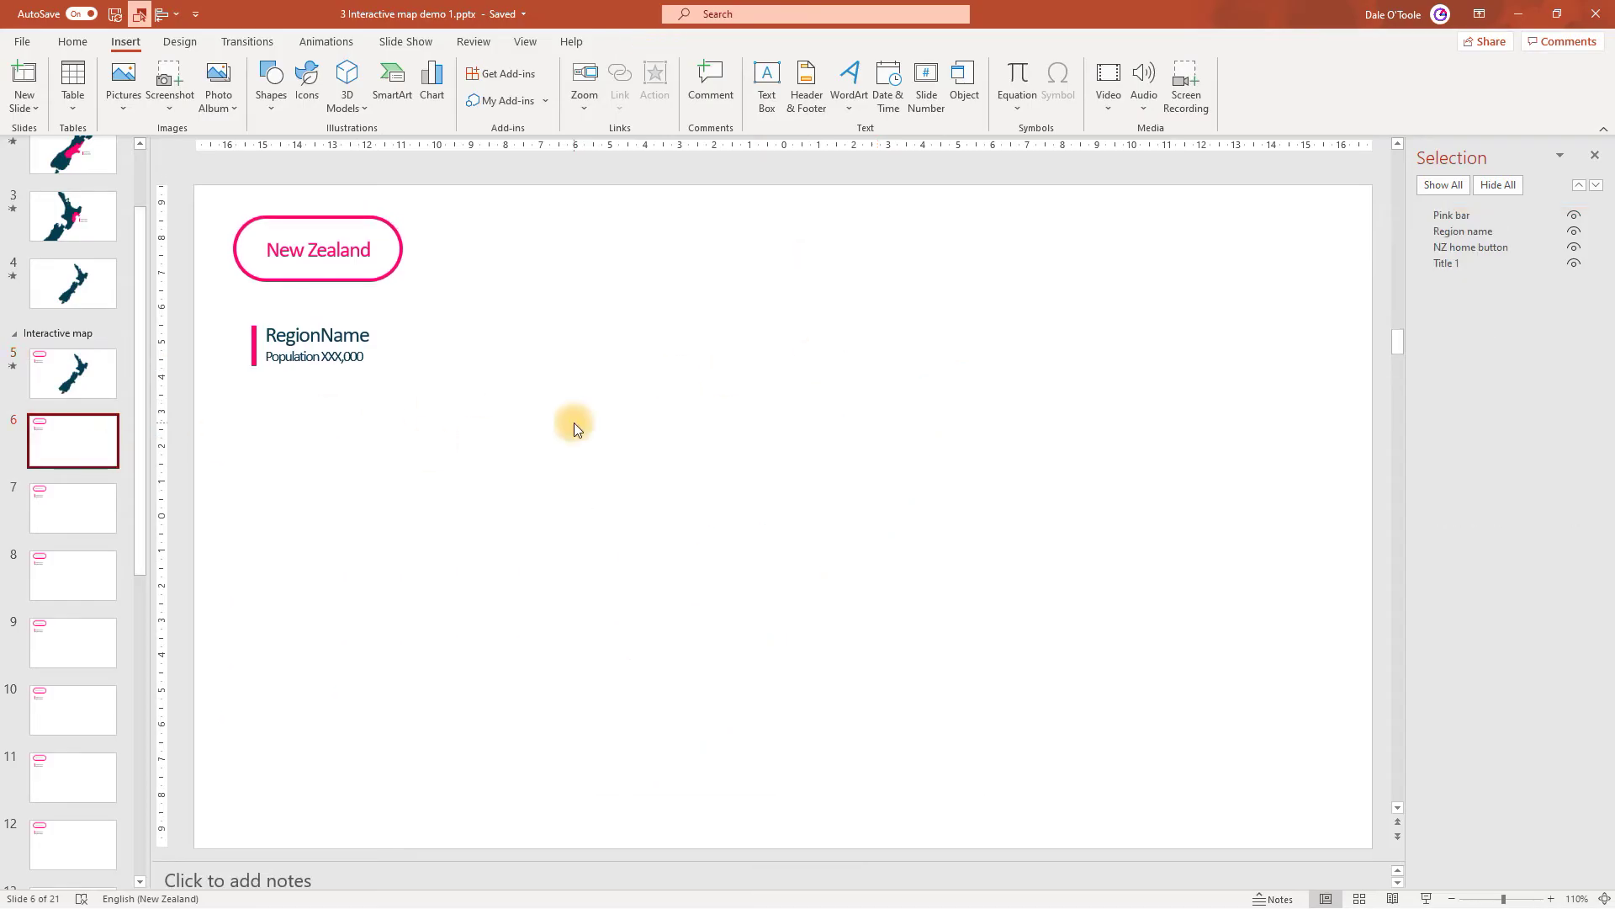
{"action": "key", "text": "ctrl+v"}
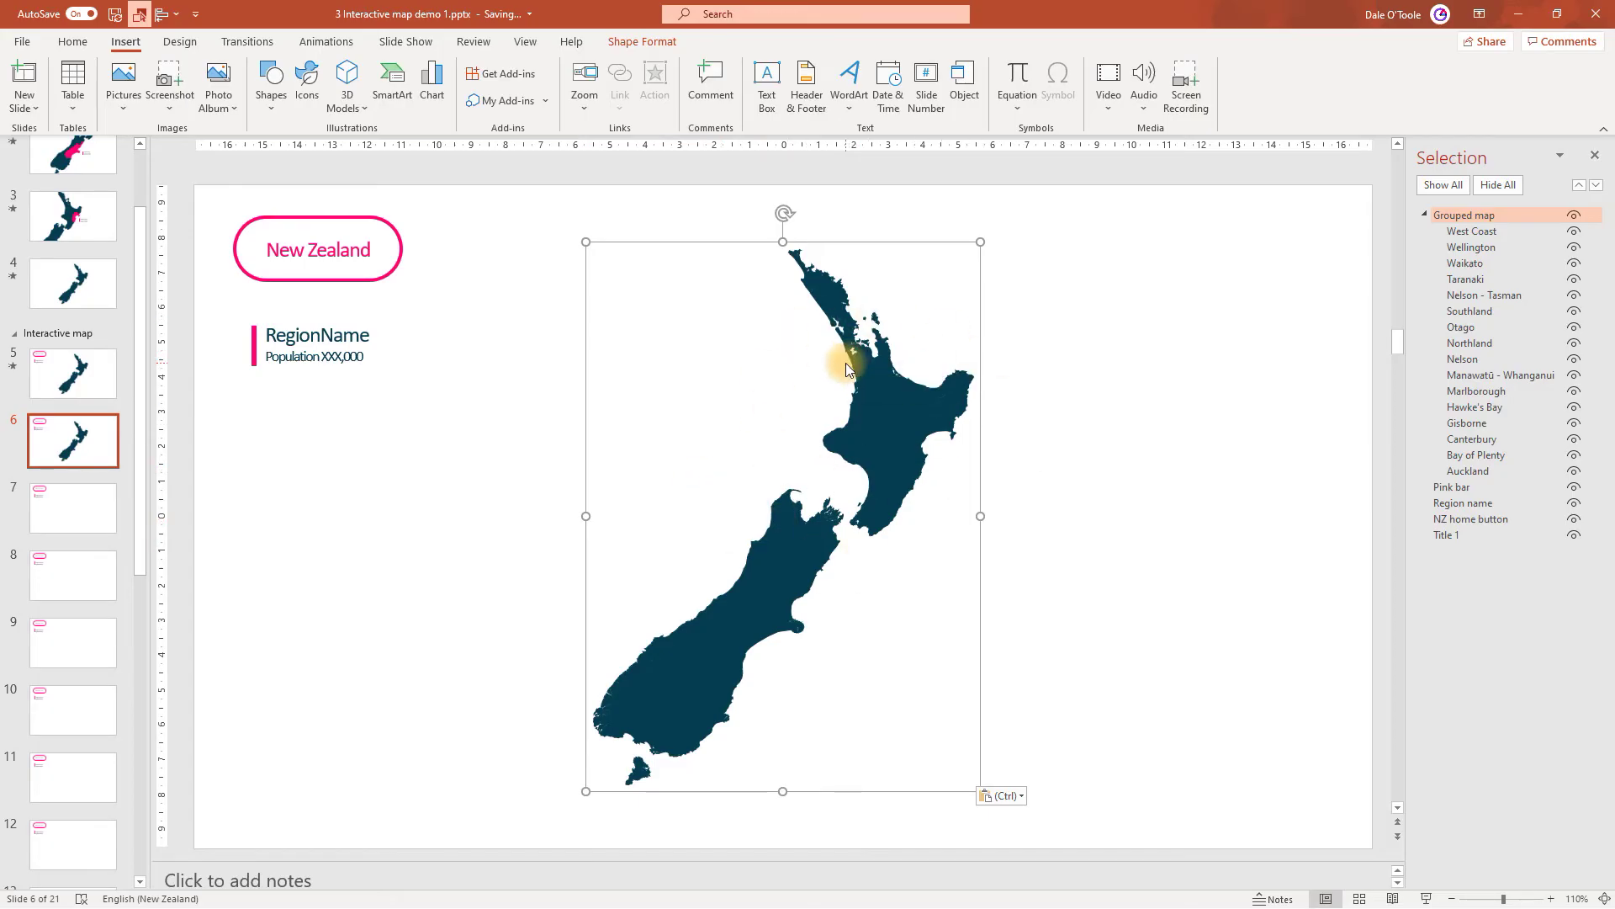
{"action": "right_click", "coordinate": [848, 249]}
Set the pasted map group's width to 25 cm with aspect ratio locked, then move it up-left.
{"action": "left_click", "coordinate": [902, 531]}
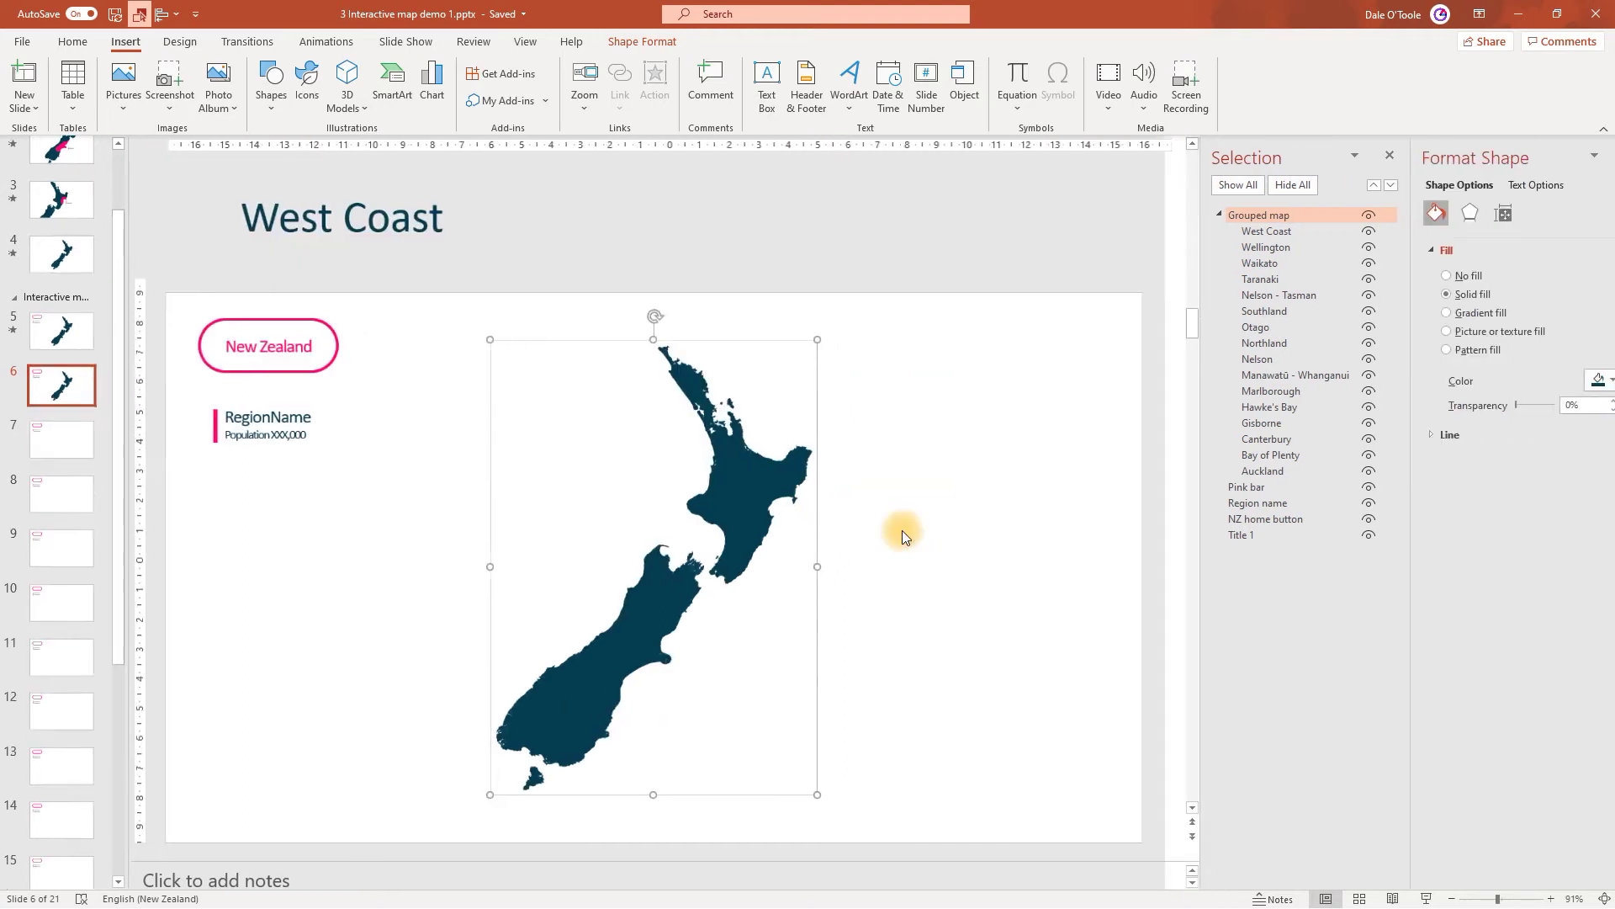
{"action": "left_click", "coordinate": [1469, 214]}
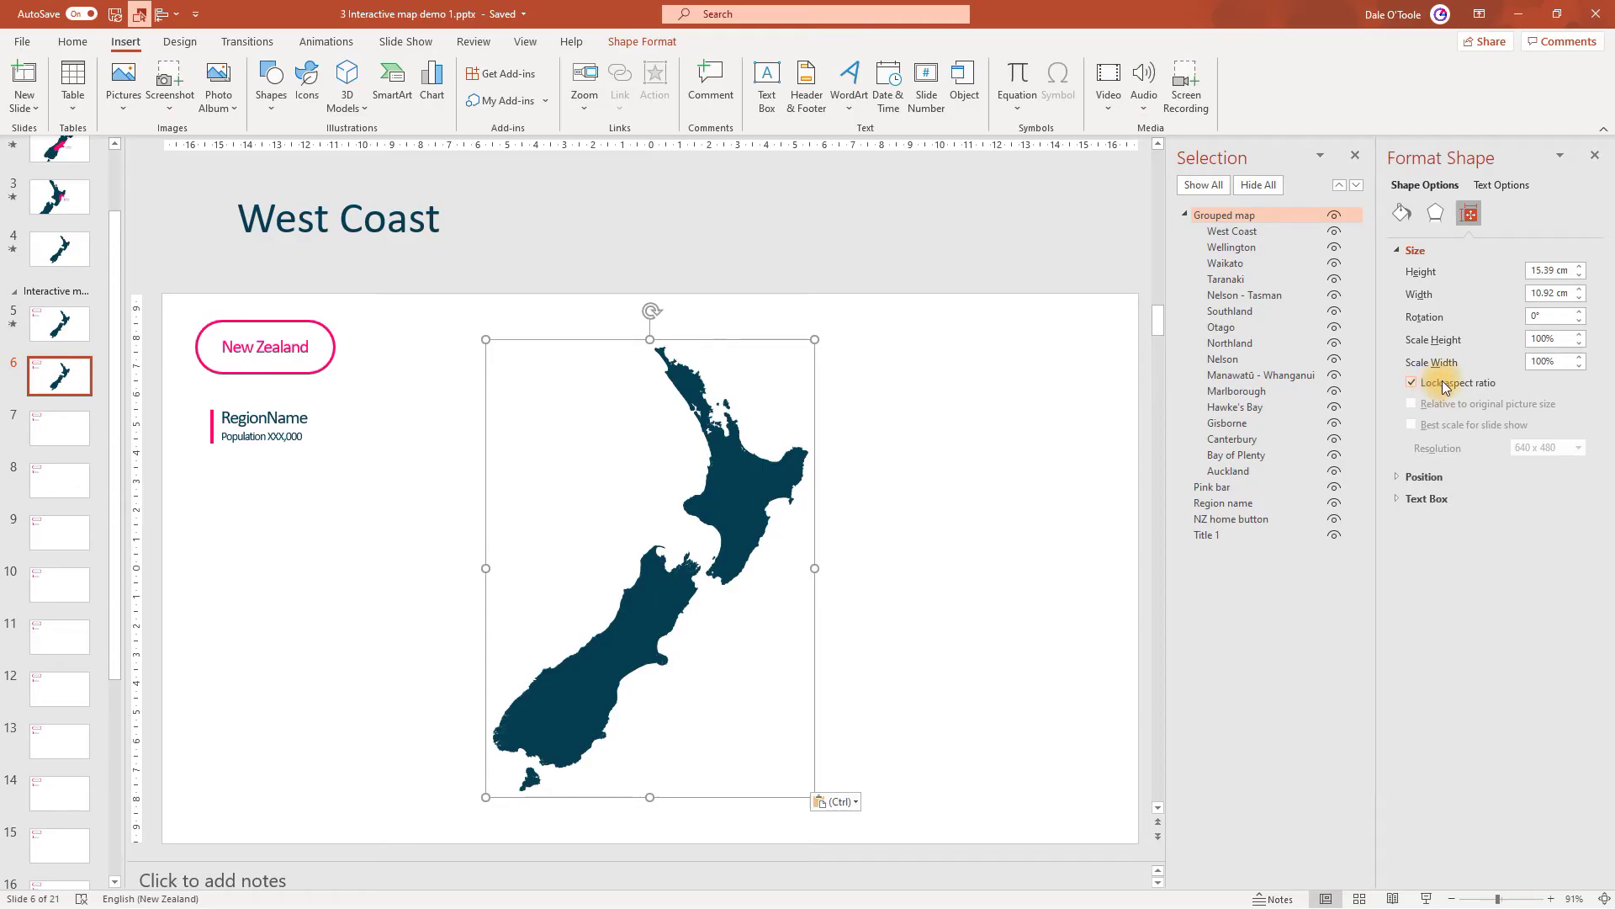
{"action": "left_click", "coordinate": [1552, 294]}
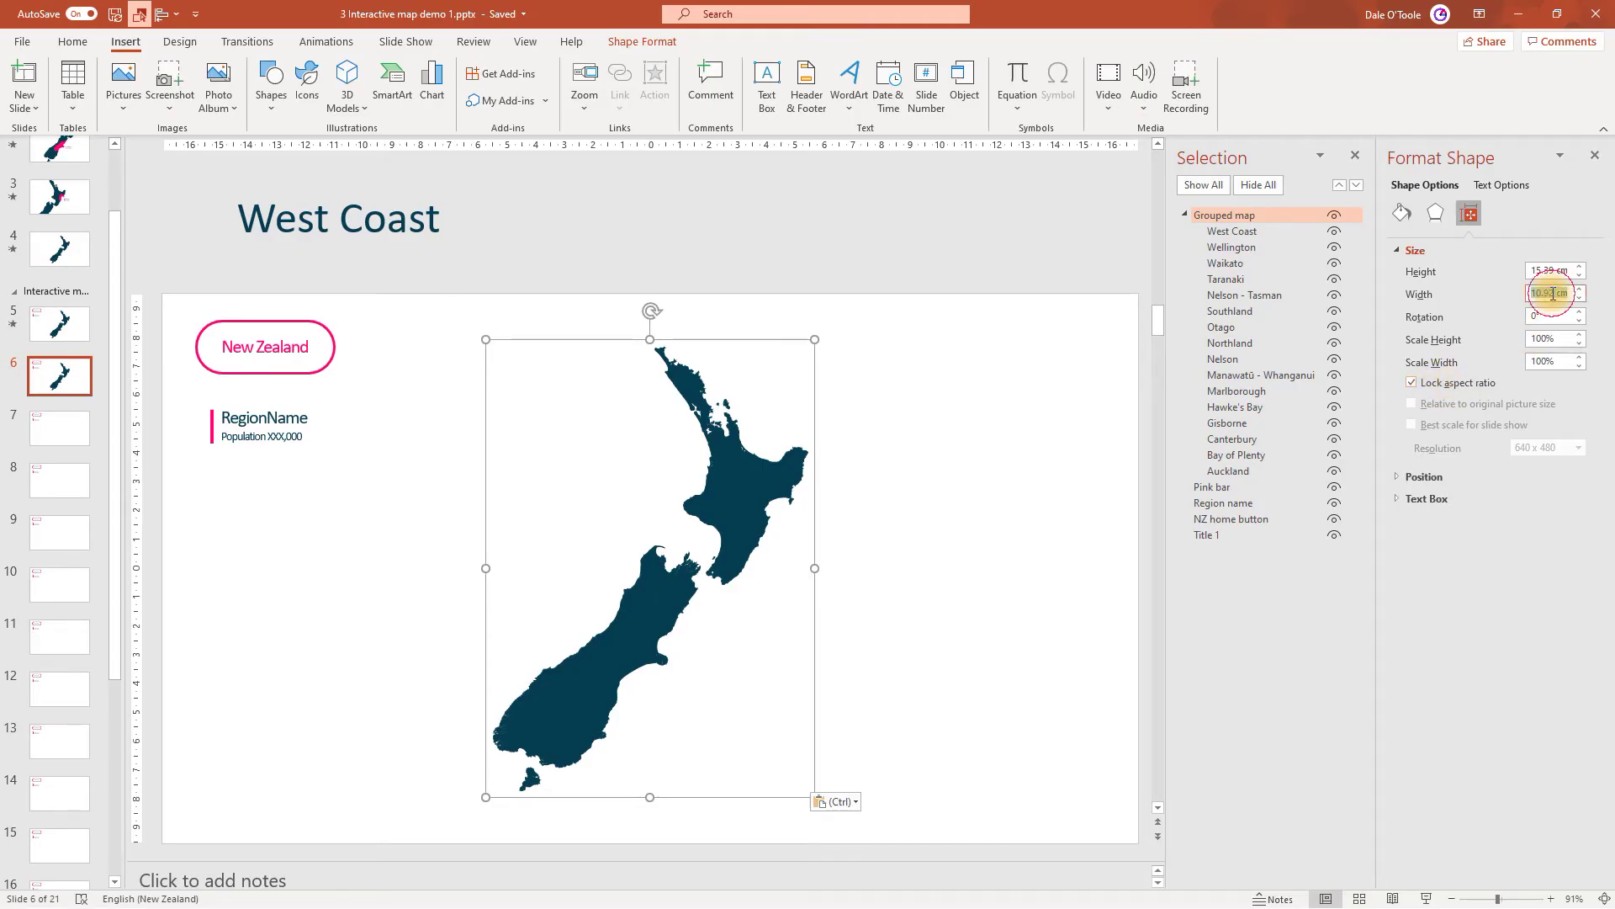
{"action": "type", "text": "25"}
{"action": "key", "text": "Return"}
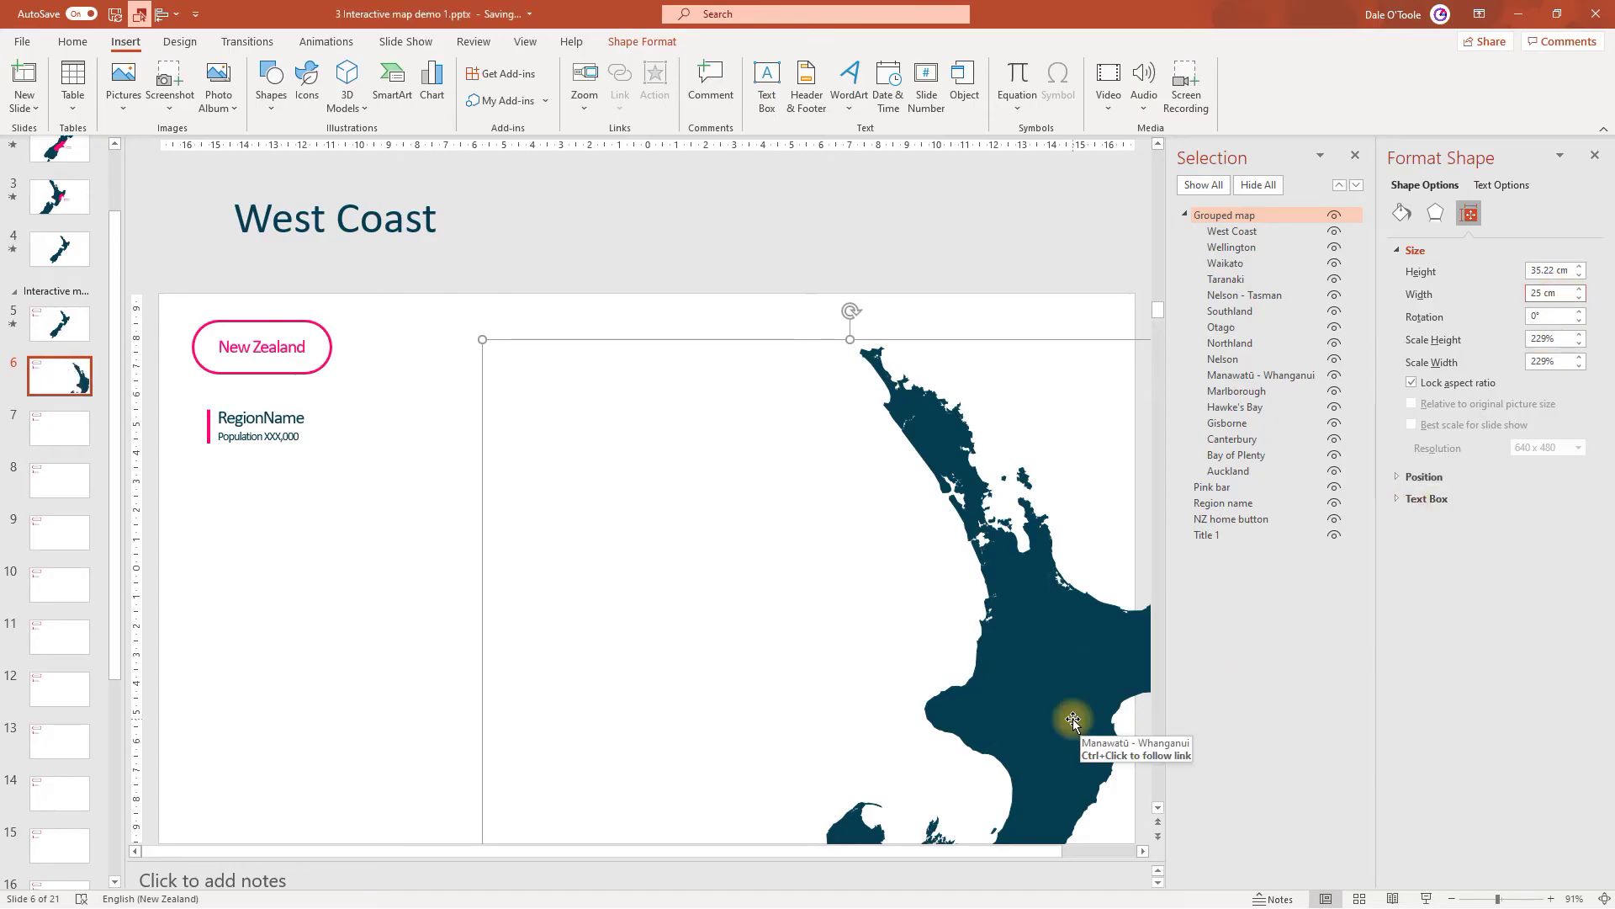
{"action": "left_click_drag", "start_coordinate": [1073, 721], "coordinate": [777, 547]}
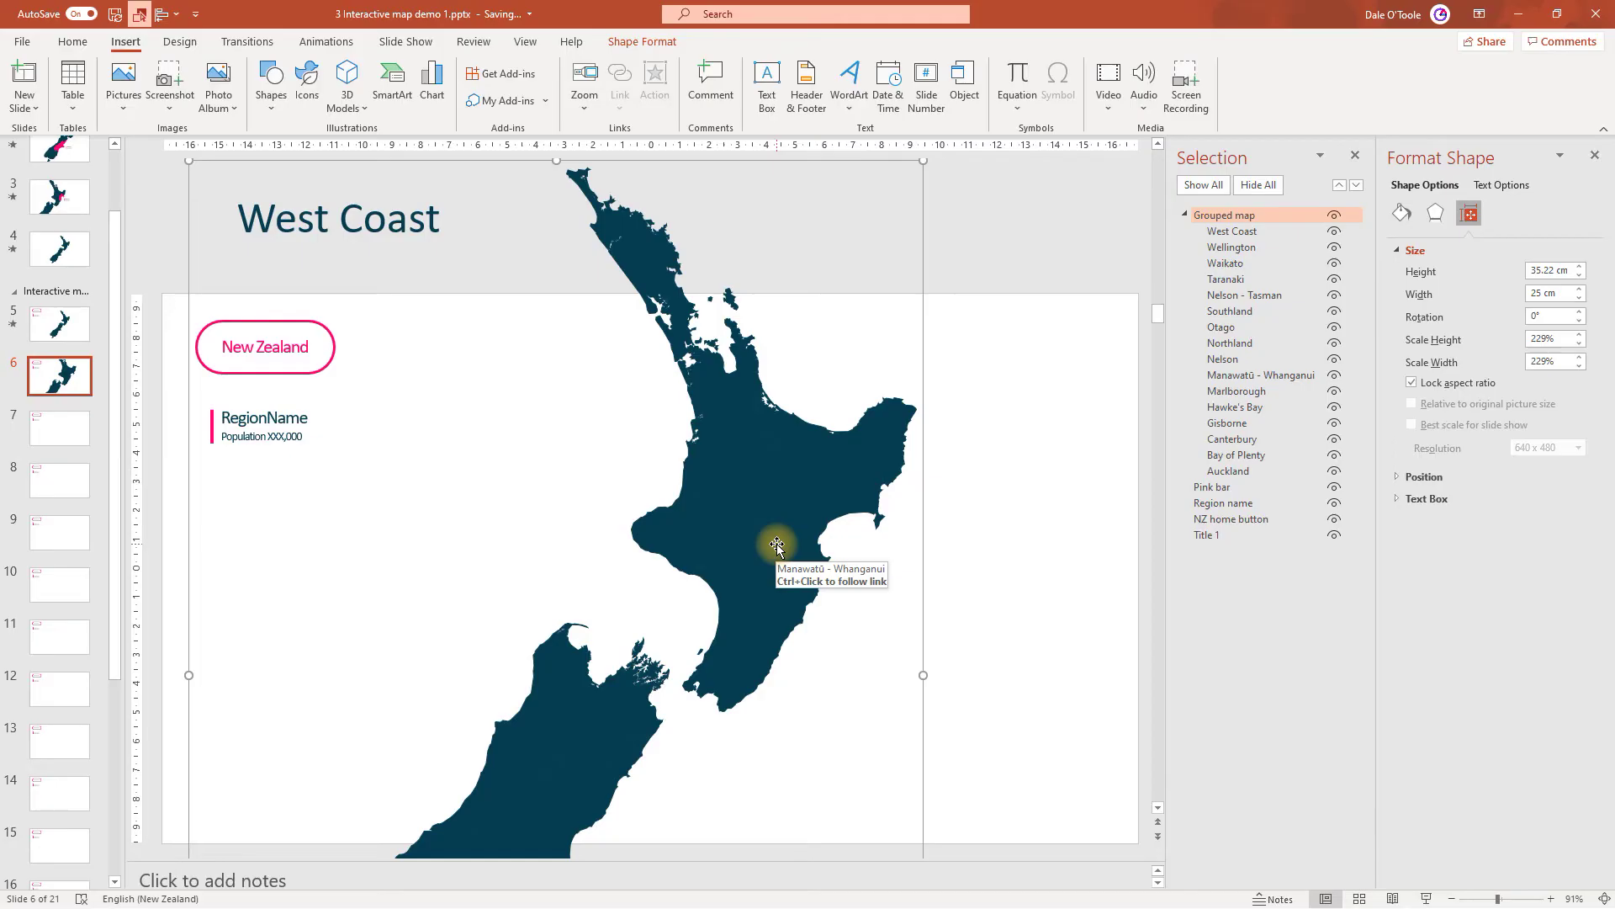
{"action": "scroll", "coordinate": [776, 543], "scroll_direction": "down", "scroll_amount": 1}
{"action": "scroll", "coordinate": [776, 543], "scroll_direction": "down", "scroll_amount": 1}
{"action": "scroll", "coordinate": [777, 543], "scroll_direction": "down", "scroll_amount": 1}
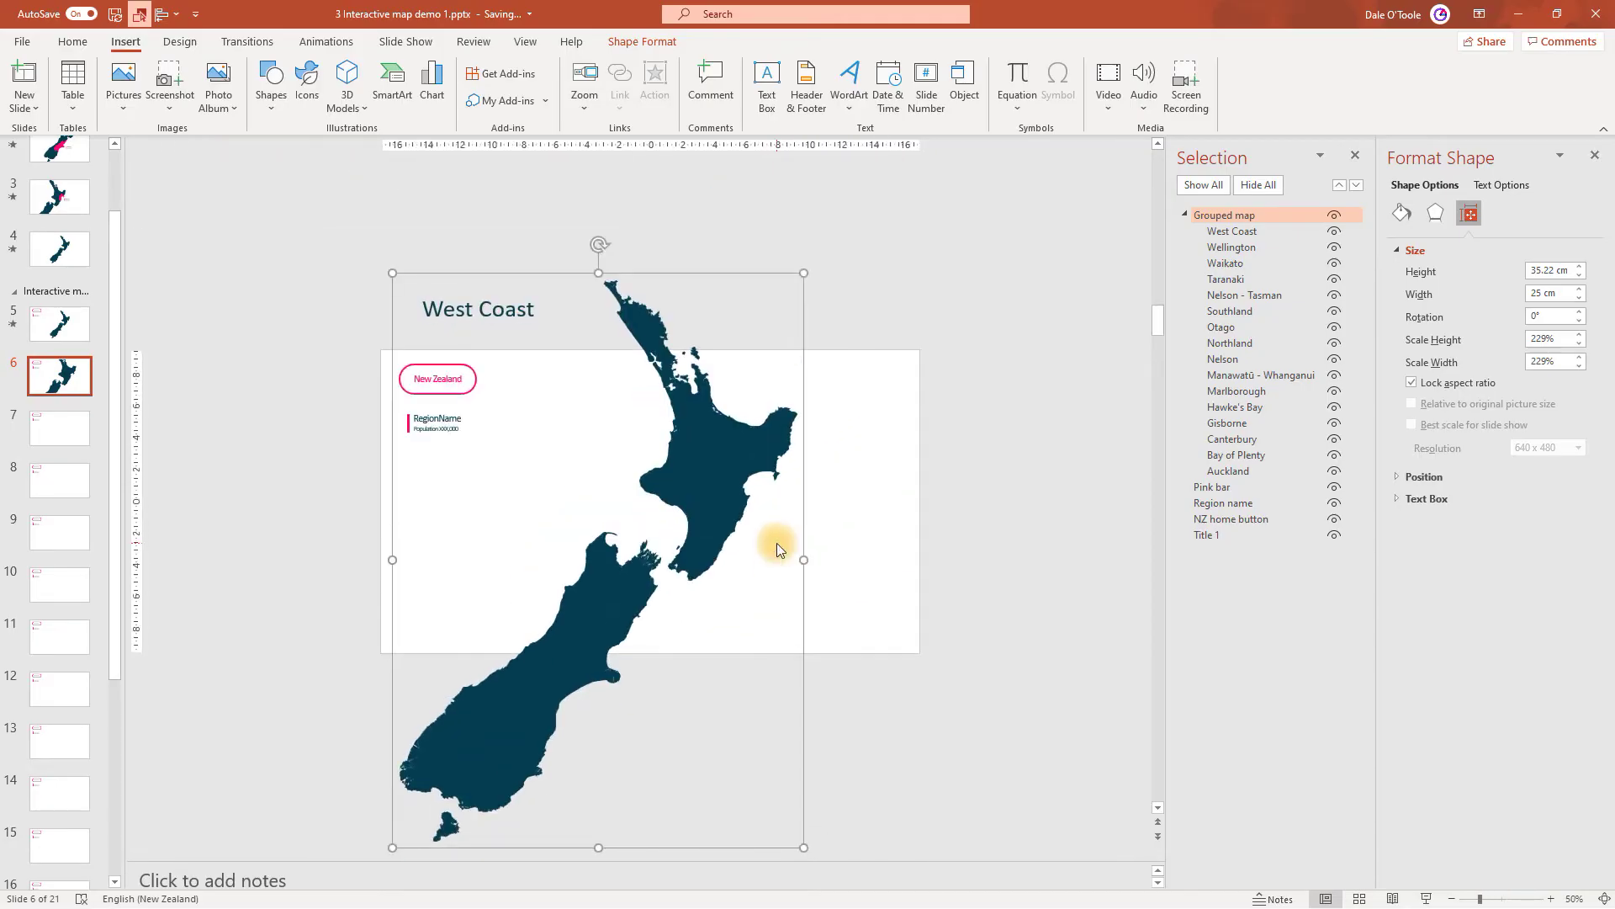
Nudge the enlarged map into position and paste a copy onto slide 7, Wellington.
{"action": "left_click_drag", "start_coordinate": [710, 485], "coordinate": [717, 502]}
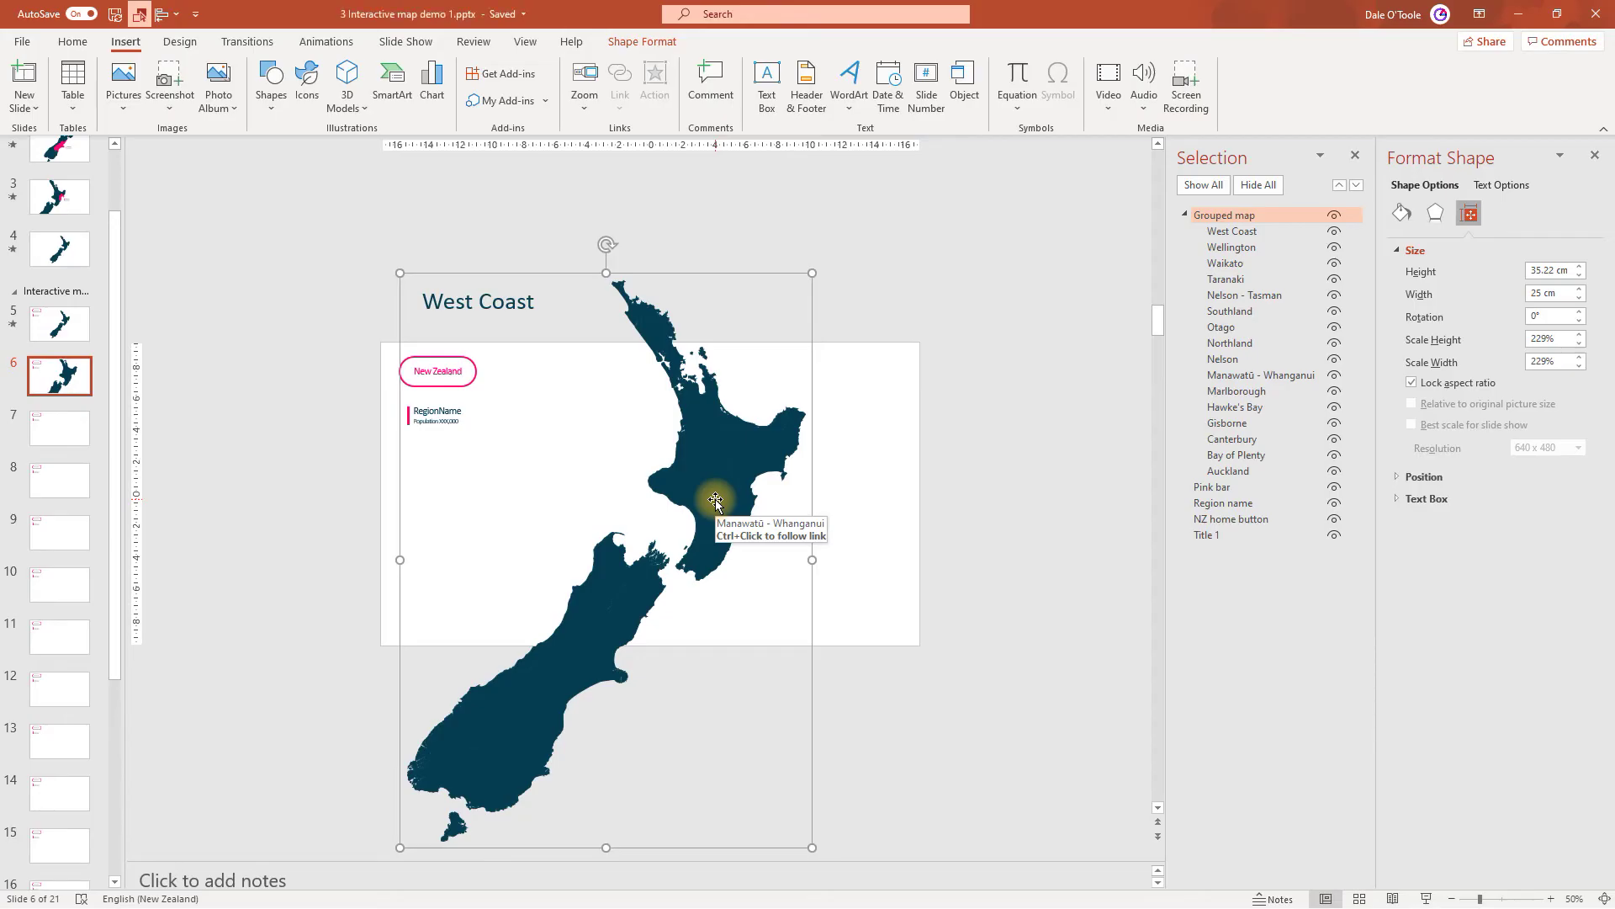
{"action": "key", "text": "ctrl+c"}
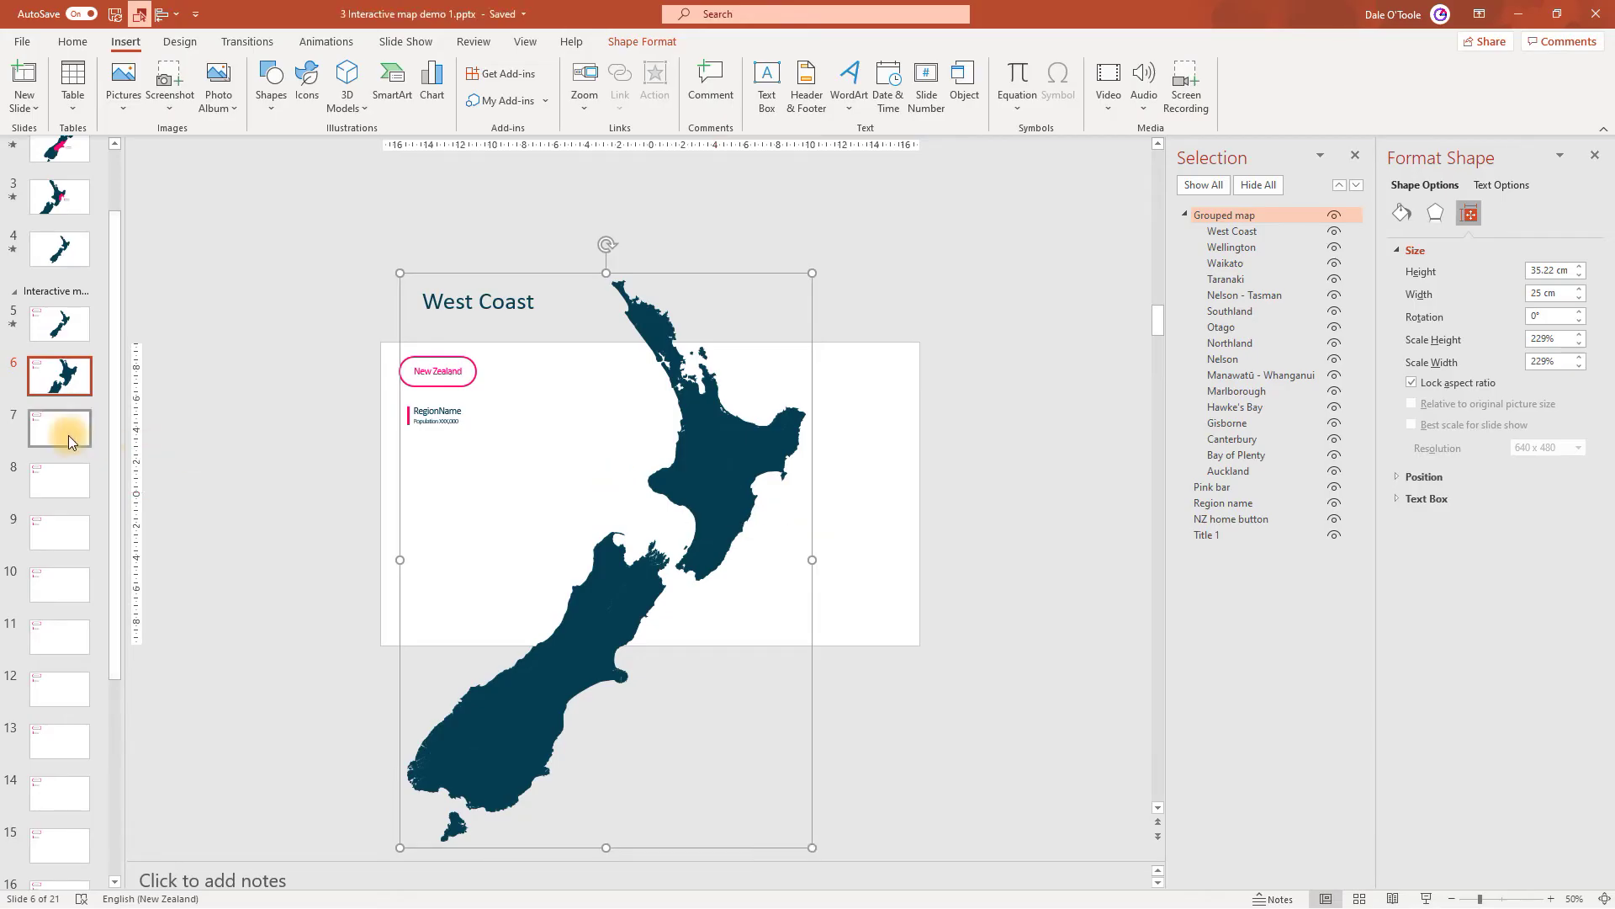
{"action": "left_click", "coordinate": [69, 436]}
{"action": "key", "text": "ctrl+v"}
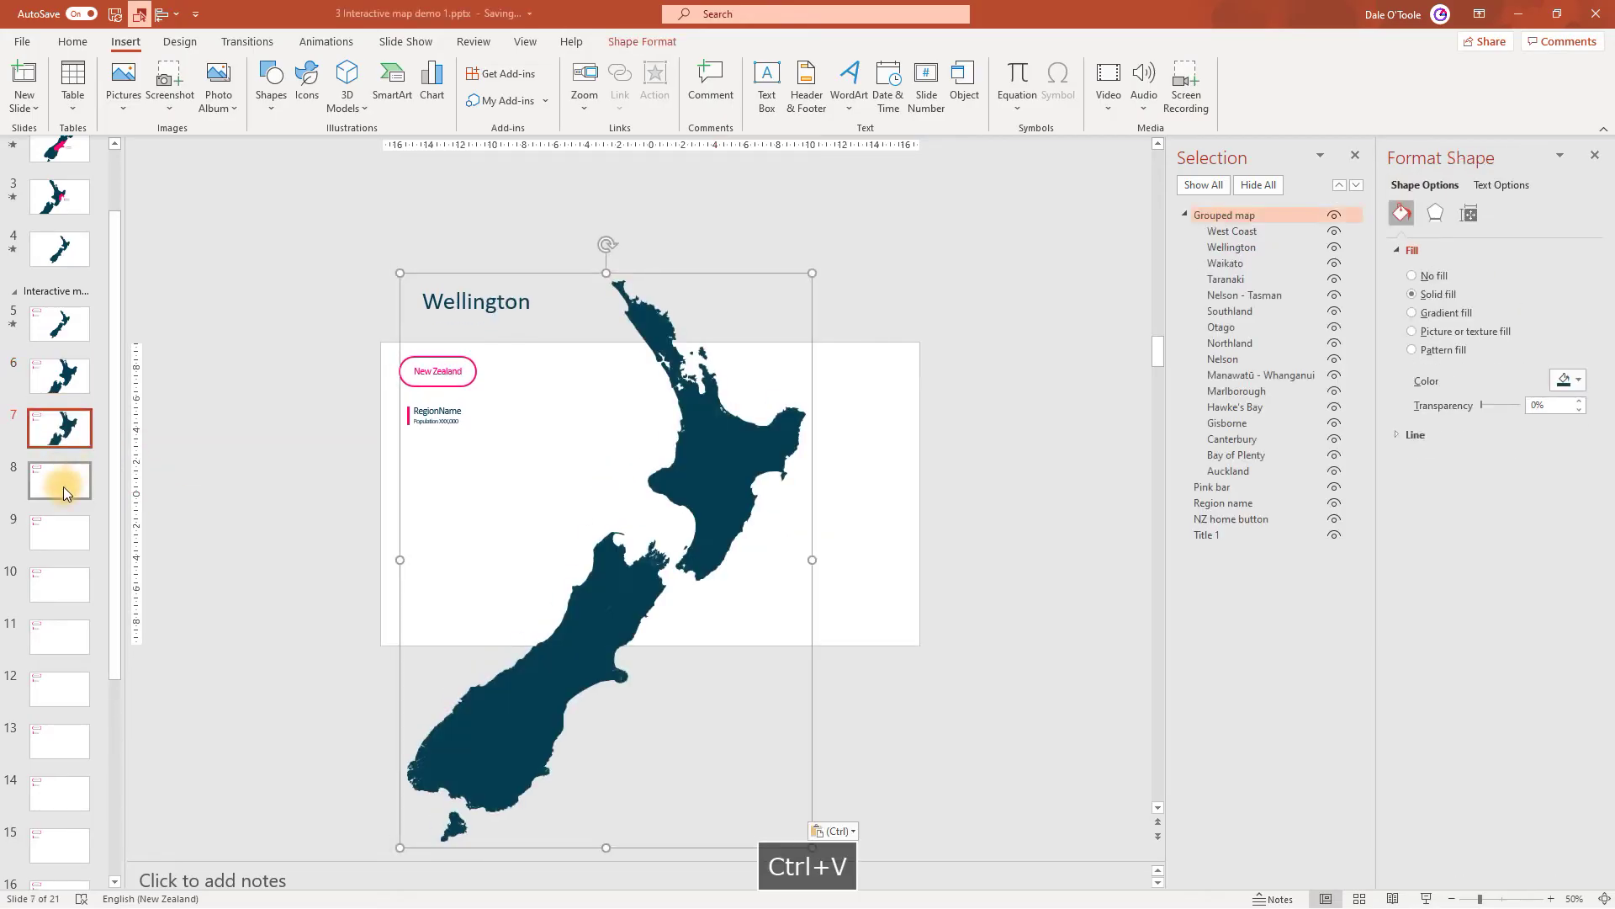
Paste the enlarged map onto each remaining region slide, from Waikato through Auckland.
{"action": "left_click", "coordinate": [64, 486]}
{"action": "key", "text": "ctrl+v"}
{"action": "left_click", "coordinate": [66, 542]}
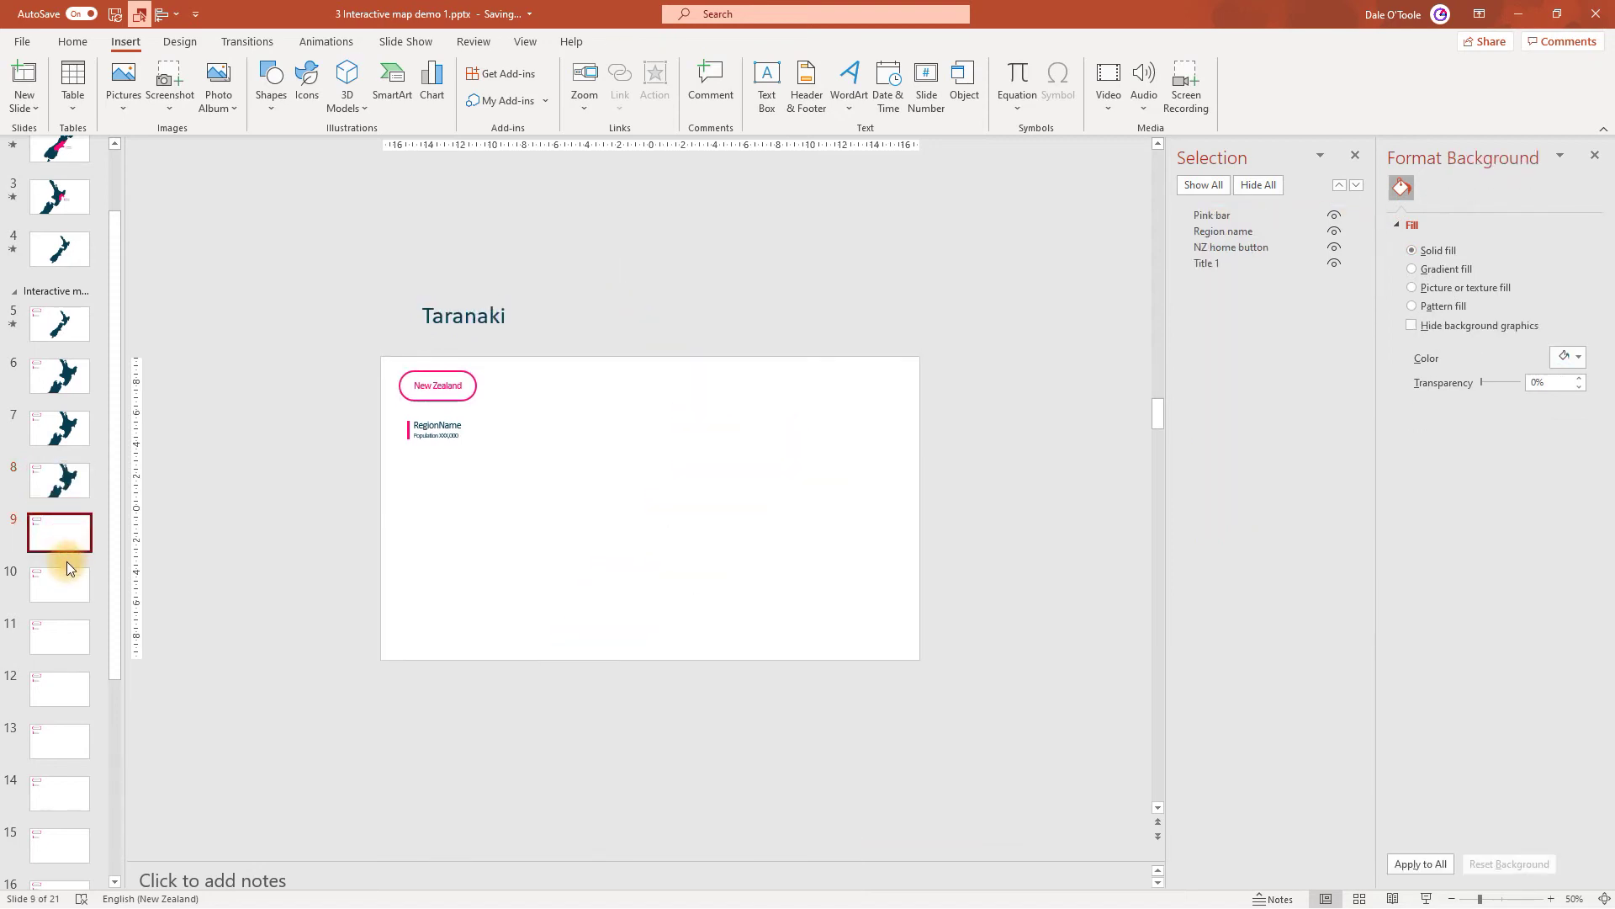
{"action": "key", "text": "ctrl+v"}
{"action": "left_click", "coordinate": [64, 581]}
{"action": "key", "text": "ctrl+v"}
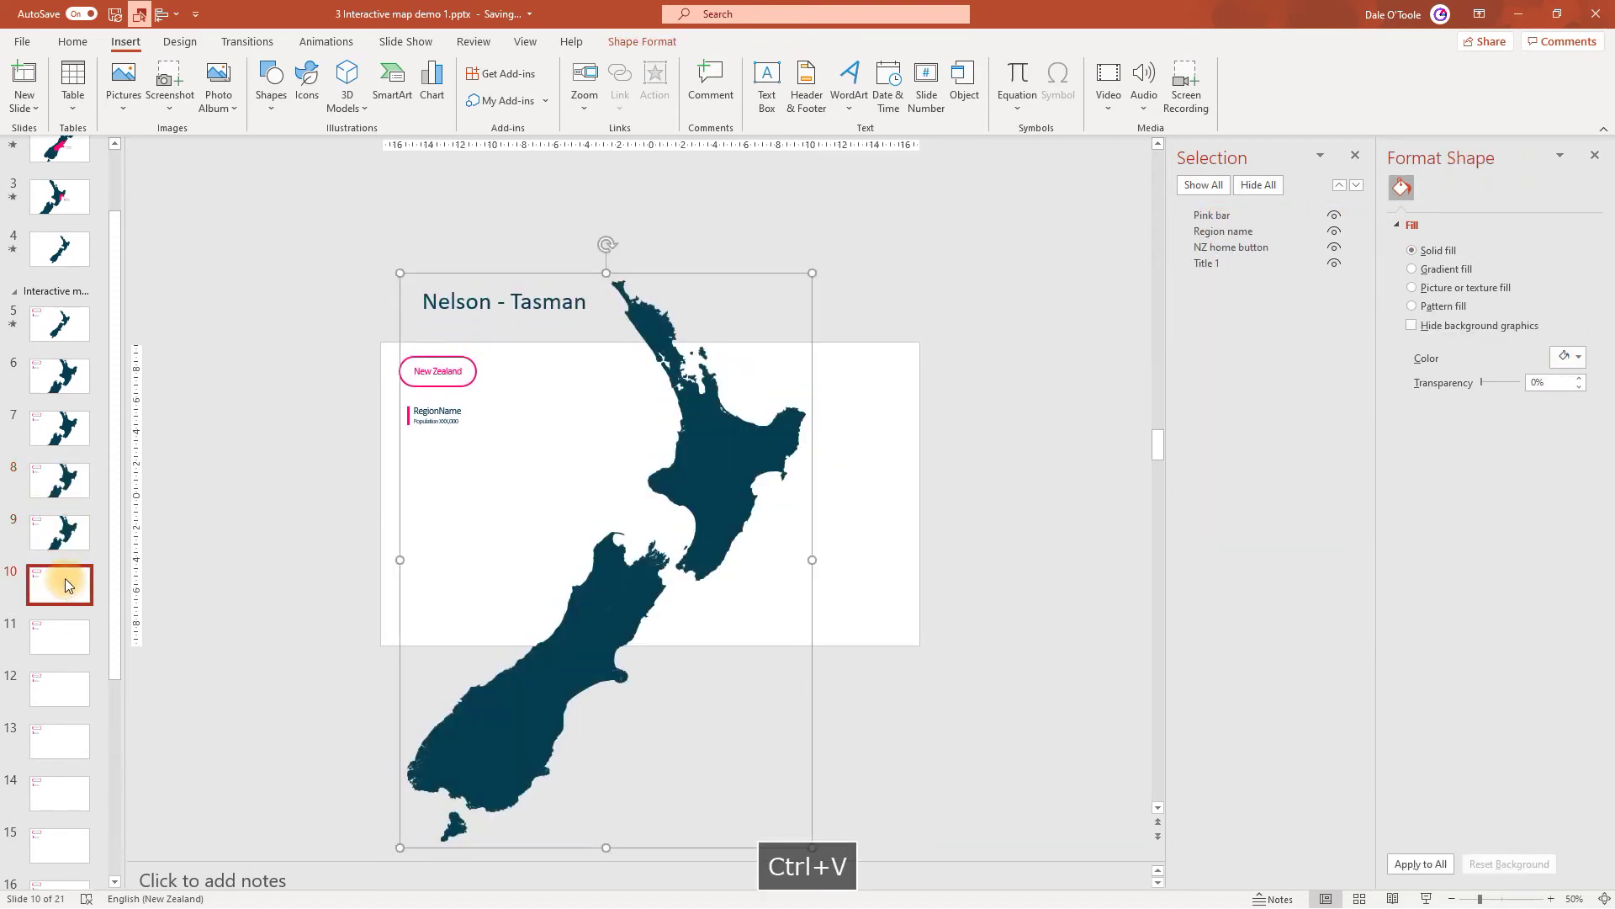
{"action": "left_click", "coordinate": [57, 640]}
{"action": "key", "text": "ctrl+v"}
{"action": "left_click", "coordinate": [60, 740]}
{"action": "key", "text": "ctrl+v"}
{"action": "key", "text": "Down"}
{"action": "key", "text": "Down"}
{"action": "key", "text": "ctrl+v"}
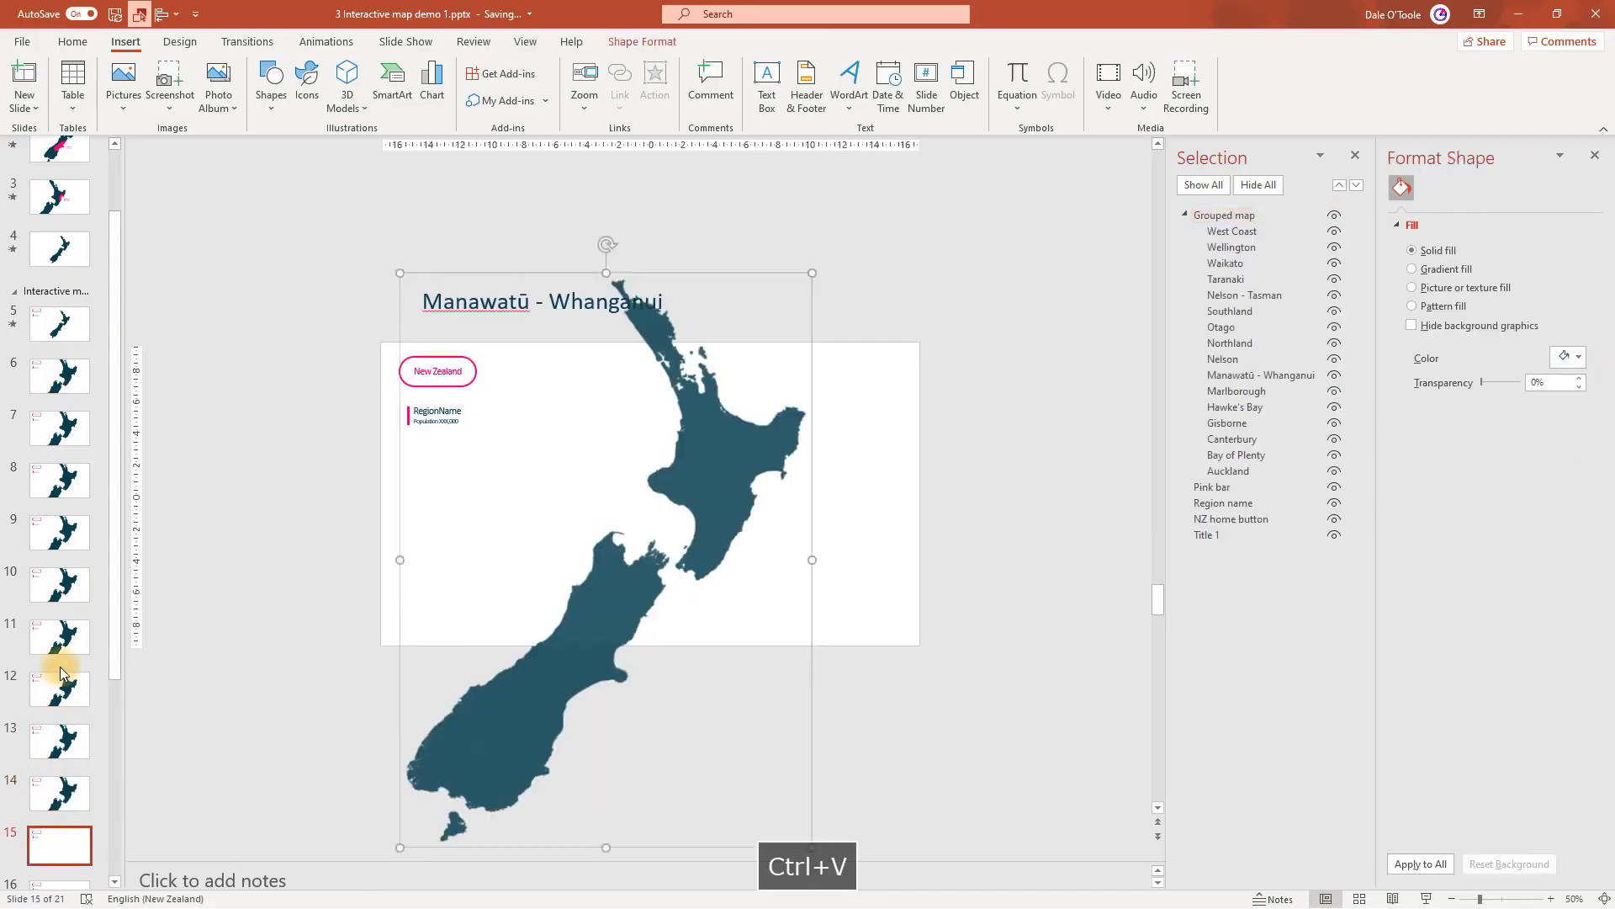
{"action": "key", "text": "Down"}
{"action": "key", "text": "ctrl+v"}
{"action": "key", "text": "Down"}
{"action": "key", "text": "ctrl+v"}
{"action": "key", "text": "Down"}
{"action": "key", "text": "ctrl+v"}
{"action": "key", "text": "Down"}
{"action": "key", "text": "ctrl+v"}
{"action": "key", "text": "Down"}
{"action": "key", "text": "ctrl+v"}
{"action": "key", "text": "Down"}
{"action": "key", "text": "ctrl+v"}
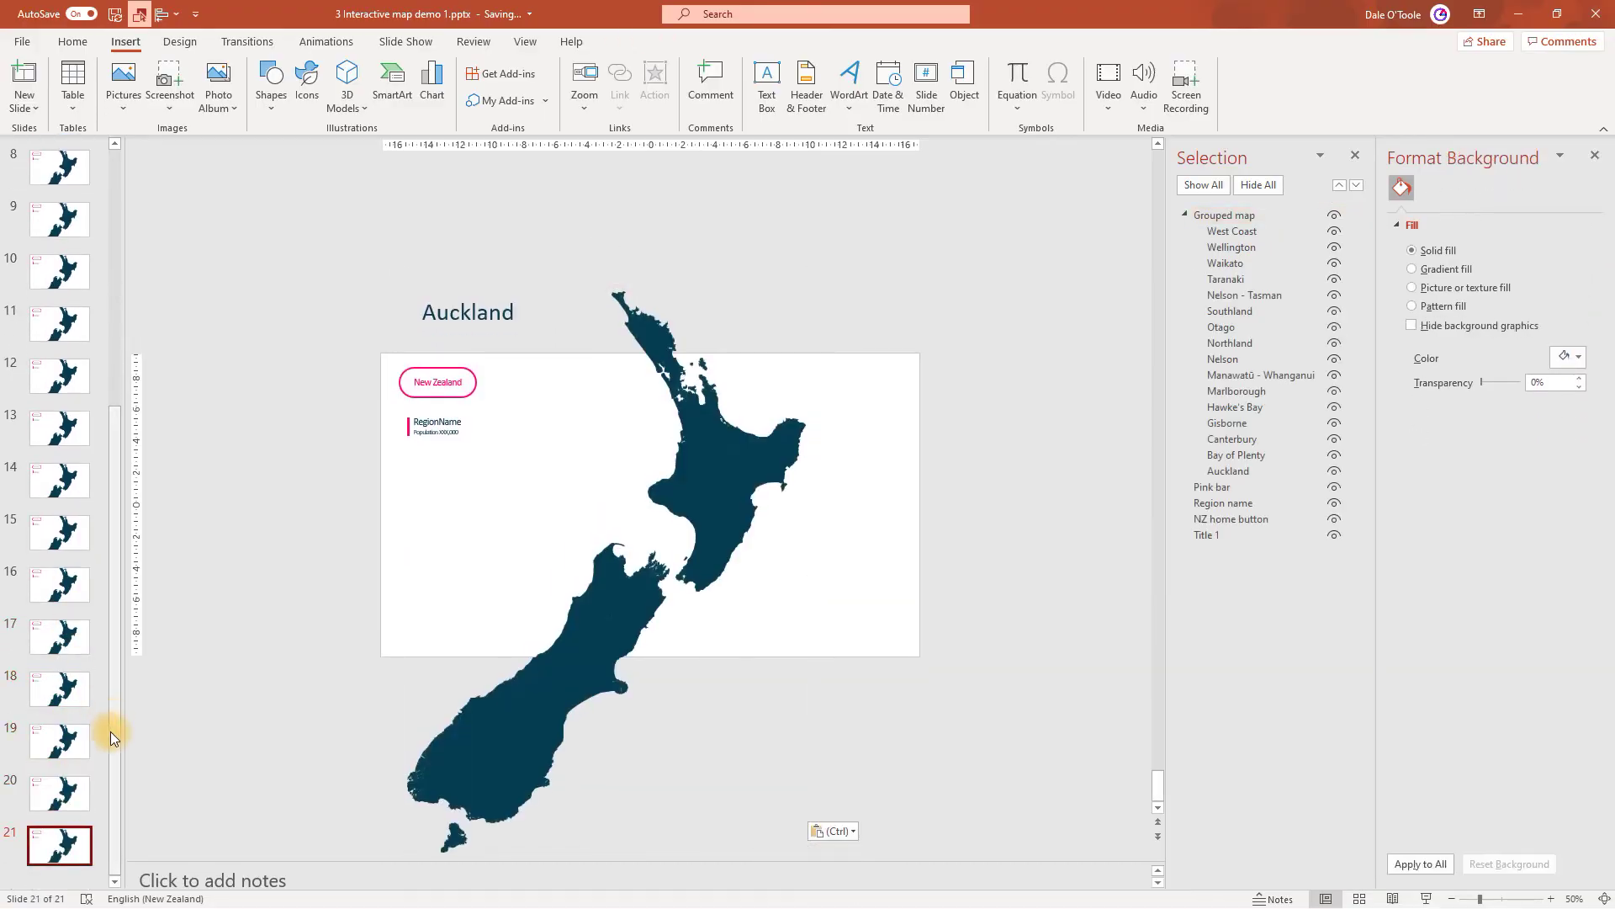
{"action": "mouse_move", "coordinate": [79, 530]}
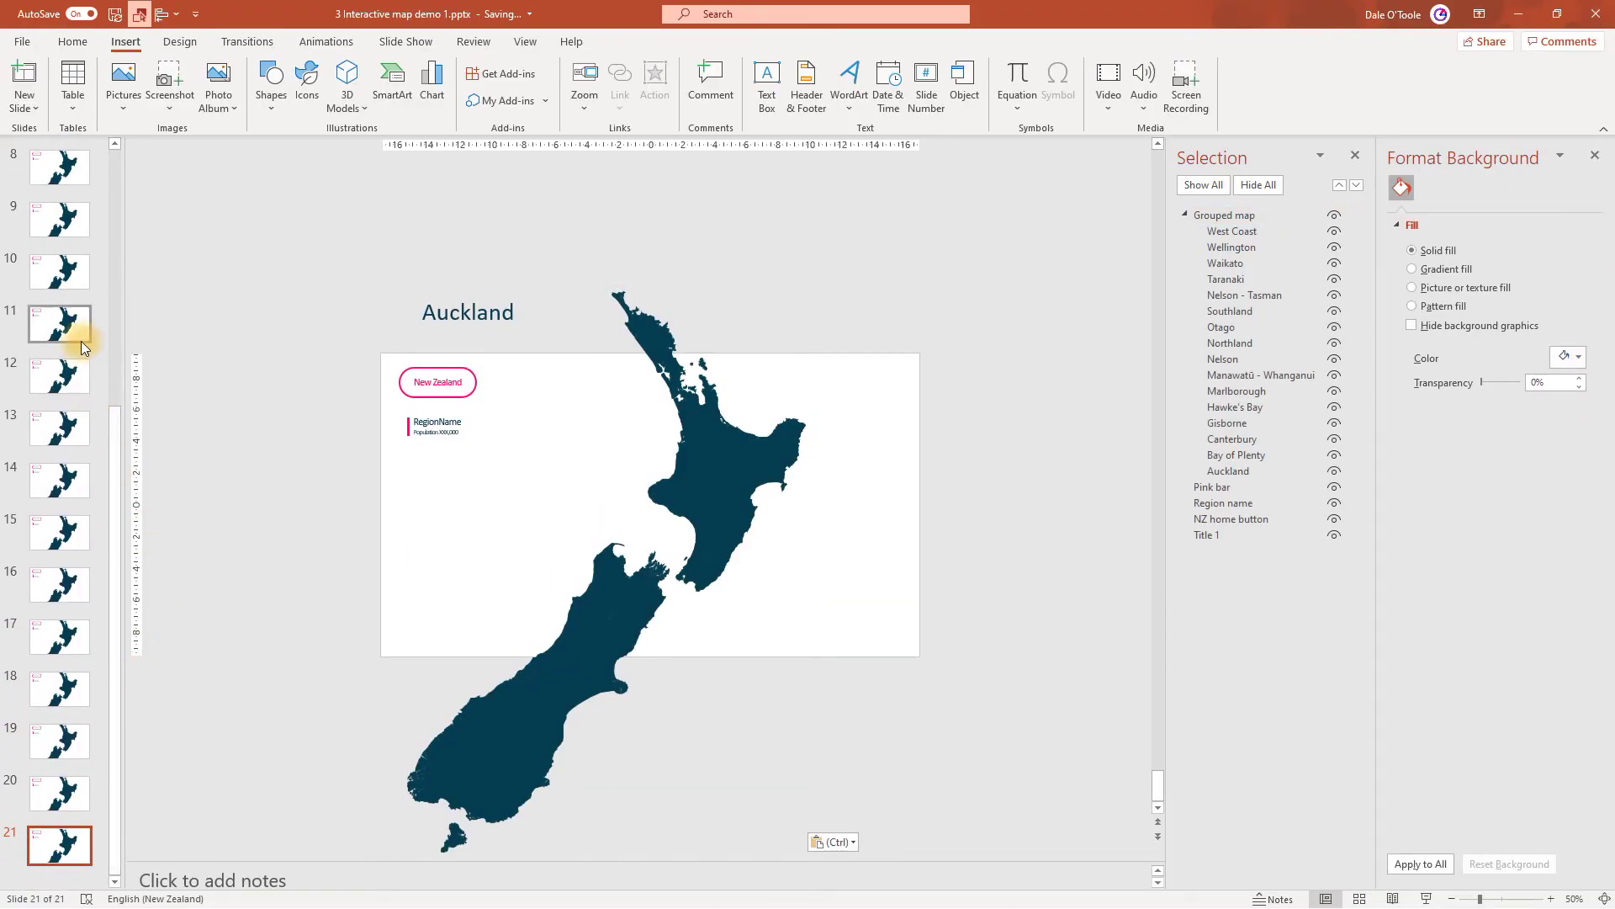
{"action": "left_click_drag", "start_coordinate": [117, 778], "coordinate": [115, 517]}
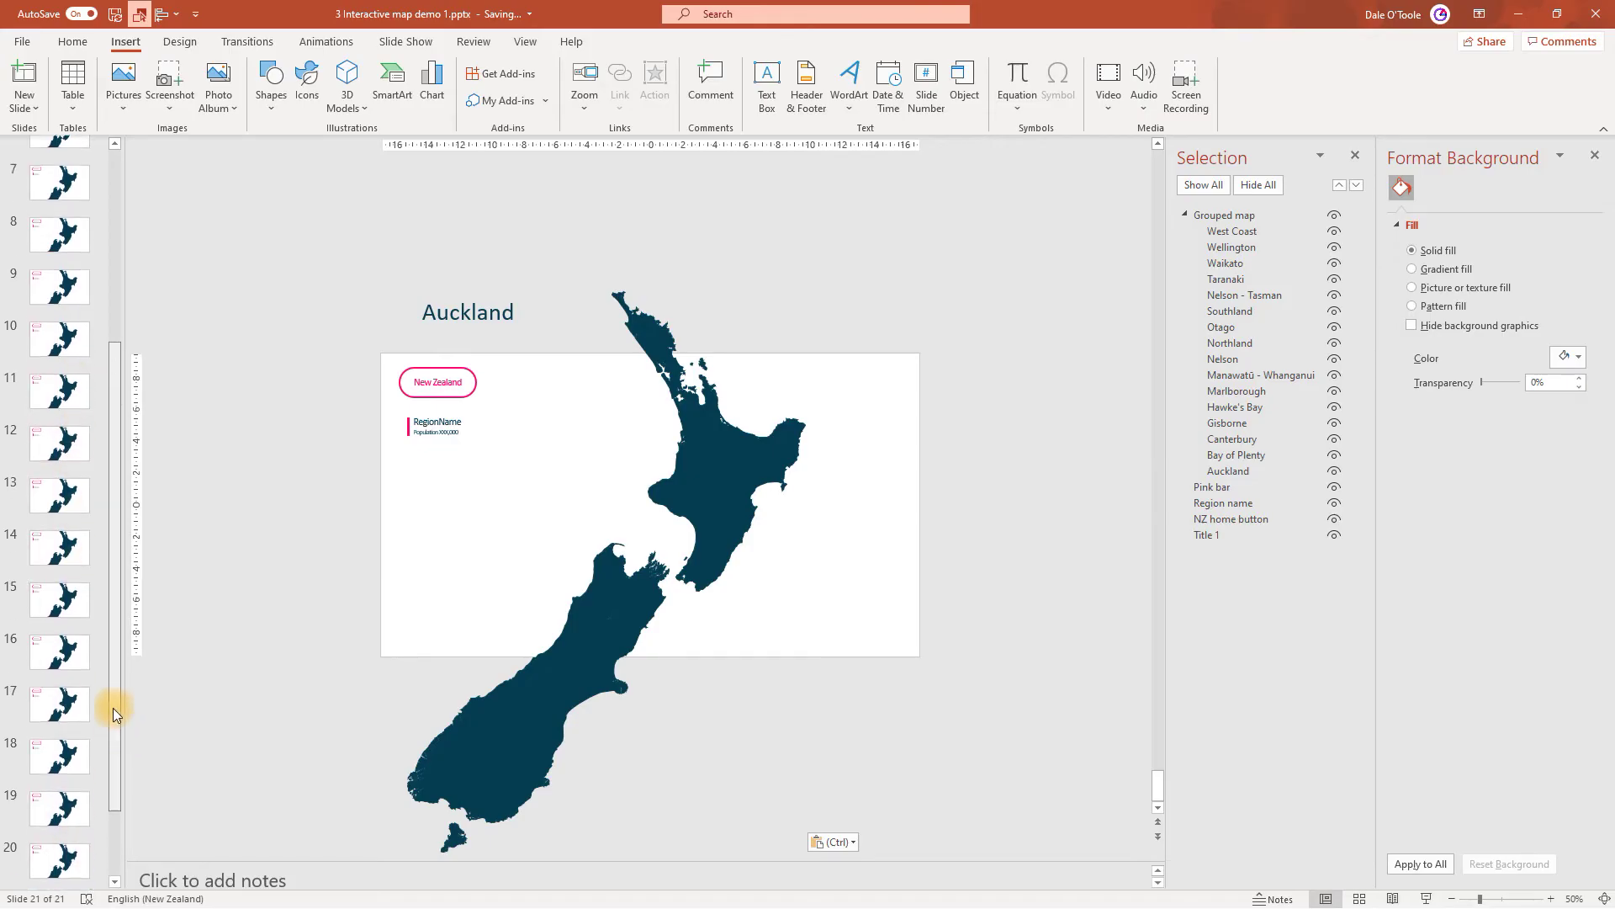
Delete the Pink bar and Region name label from slide 5.
{"action": "left_click", "coordinate": [60, 427]}
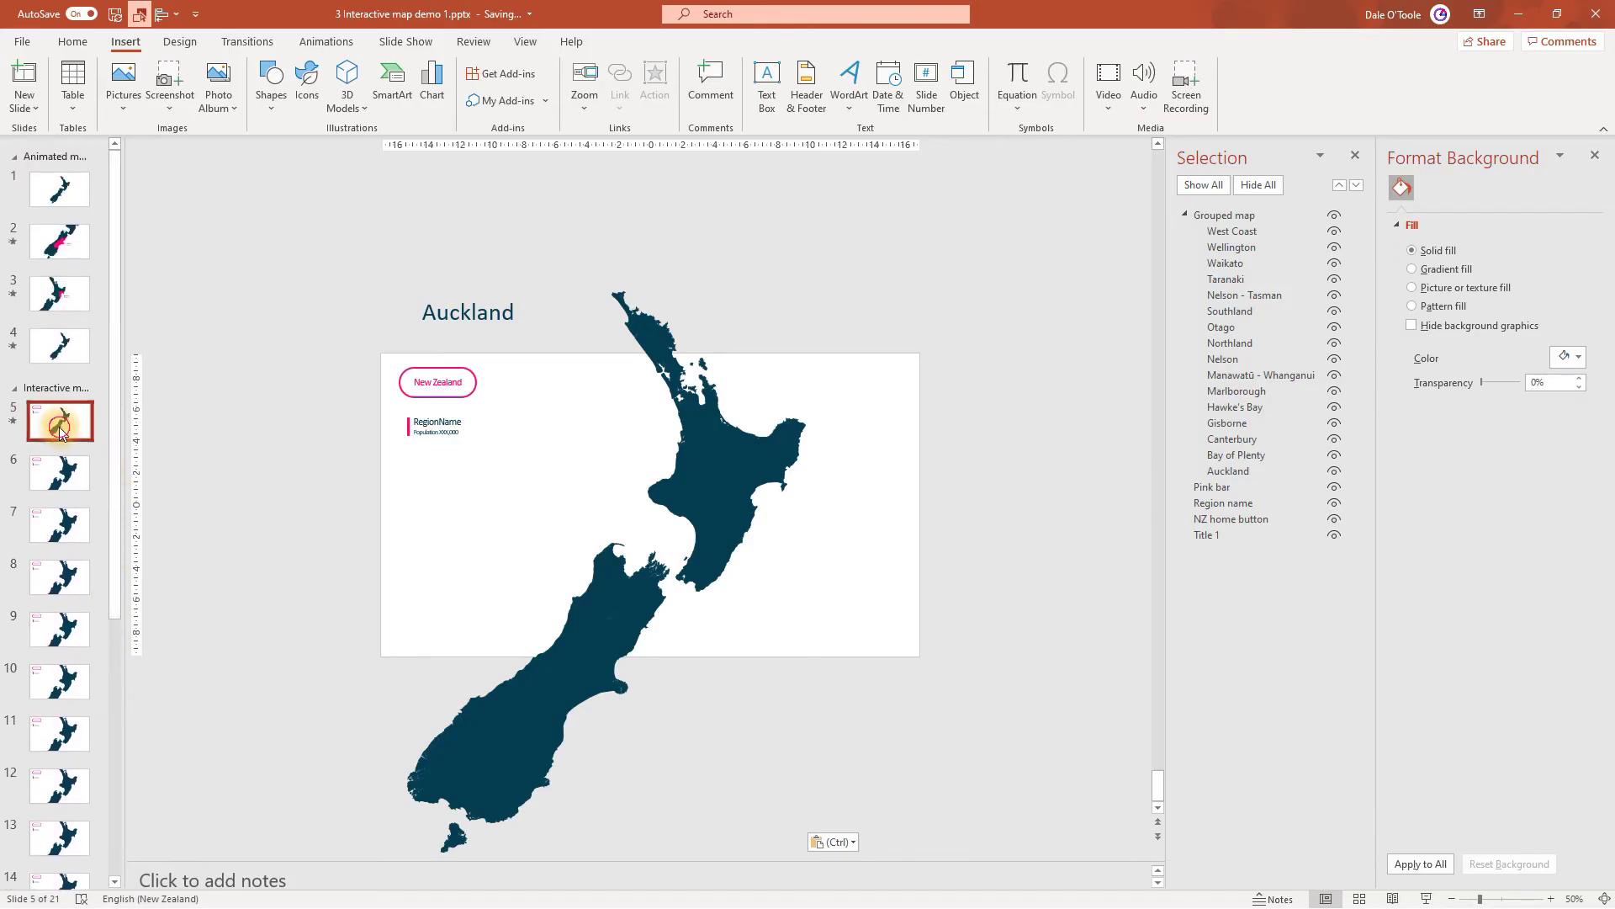
{"action": "scroll", "coordinate": [582, 542], "scroll_direction": "up", "scroll_amount": 3, "text": "ctrl"}
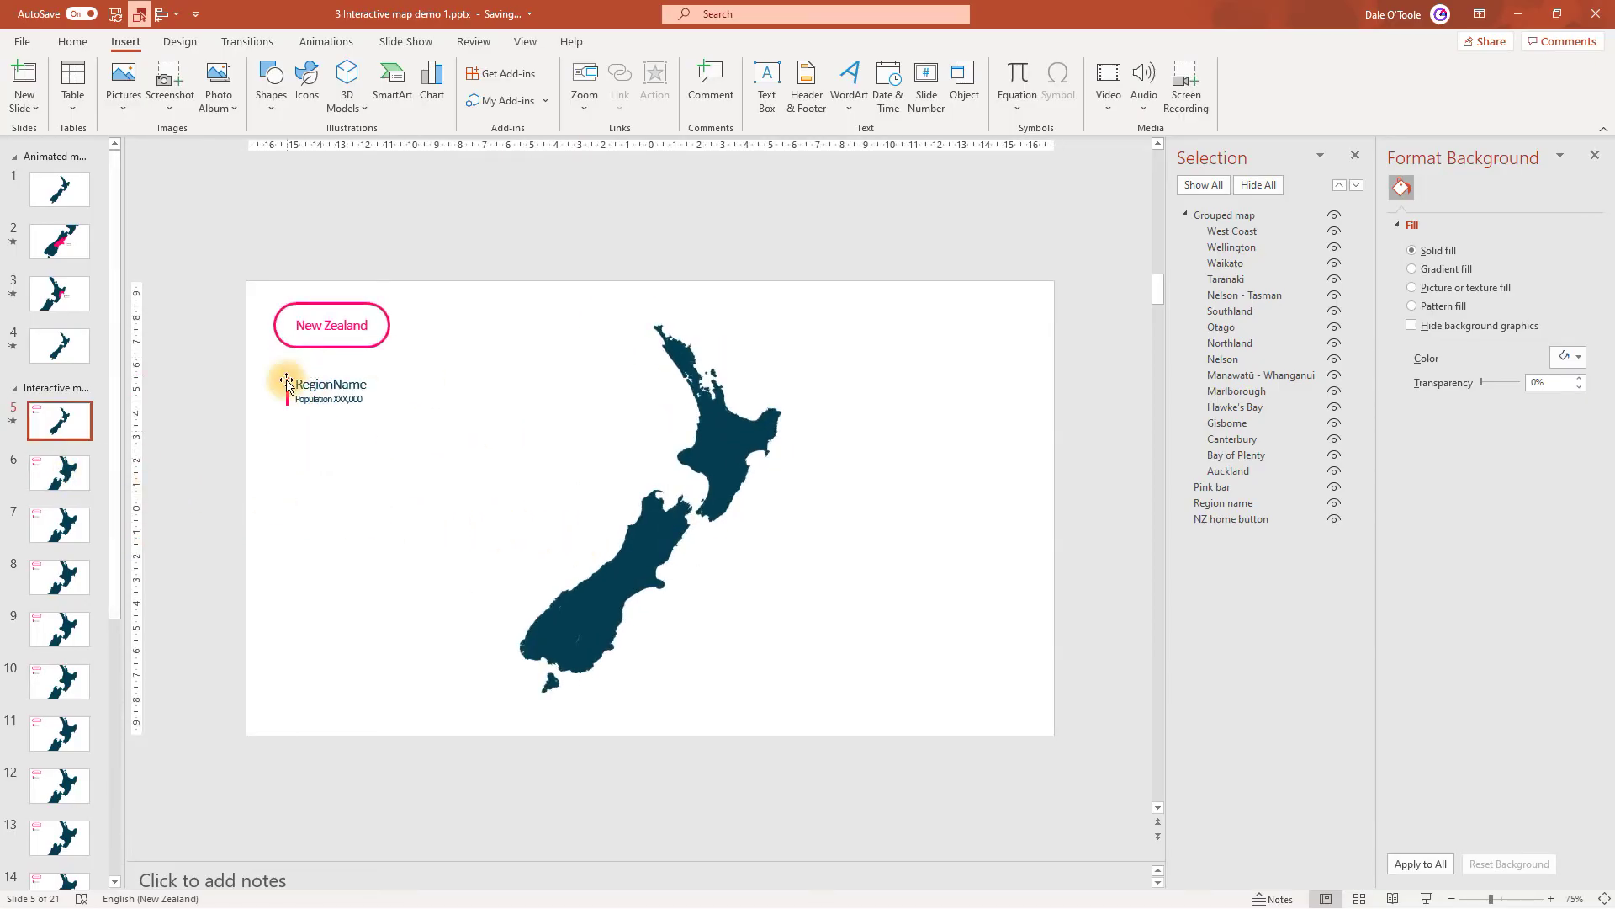
{"action": "left_click_drag", "start_coordinate": [425, 433], "coordinate": [220, 350]}
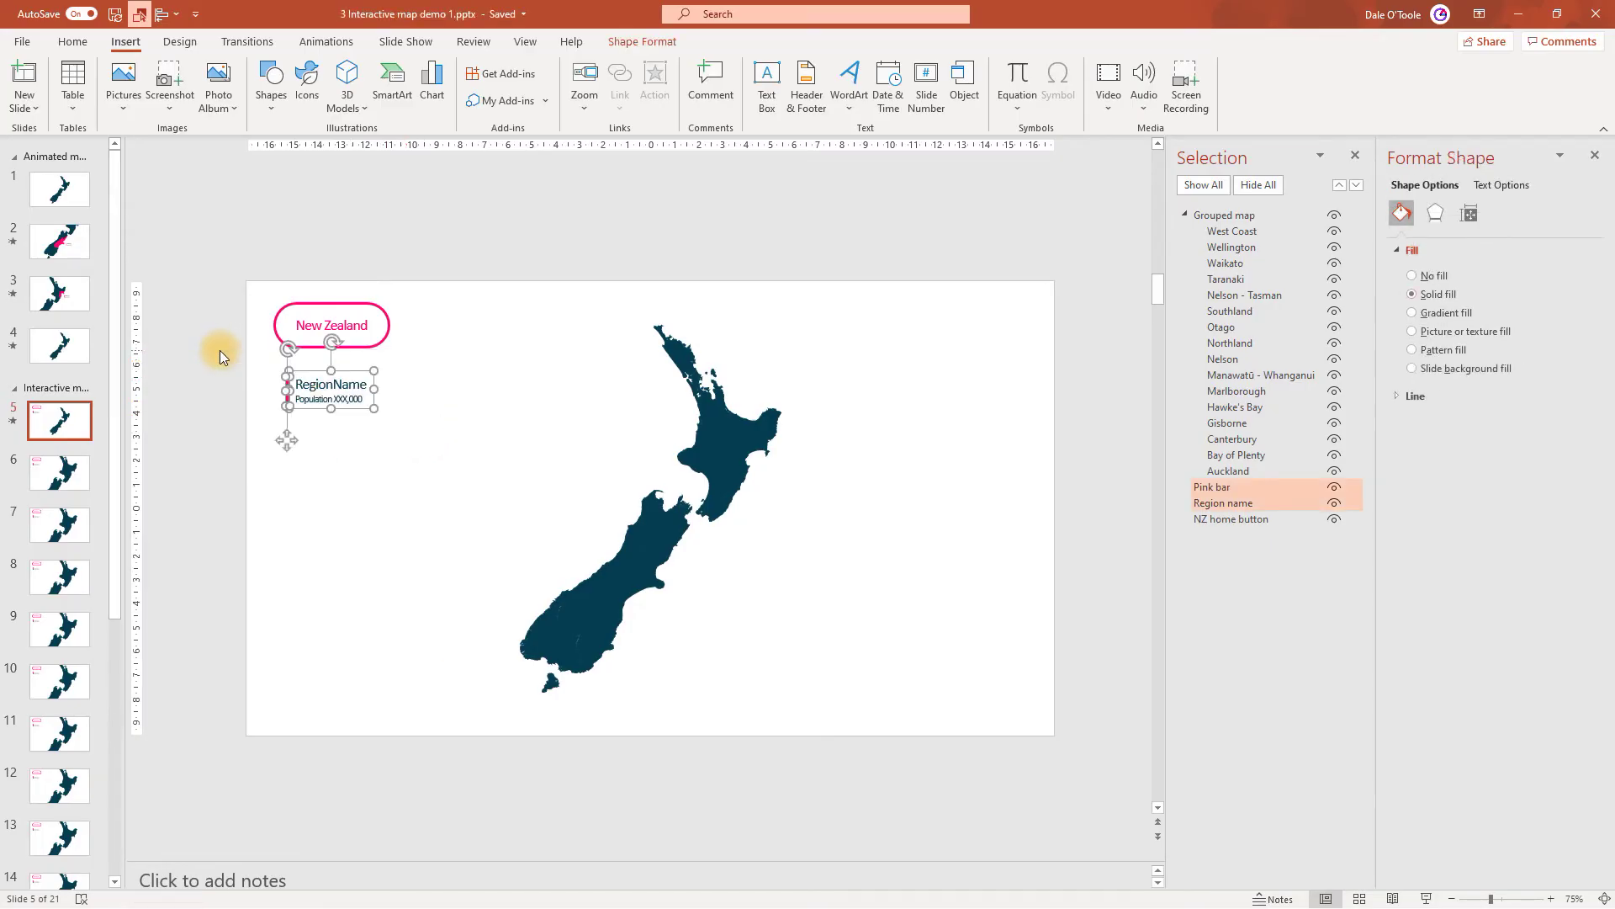
{"action": "key", "text": "Delete"}
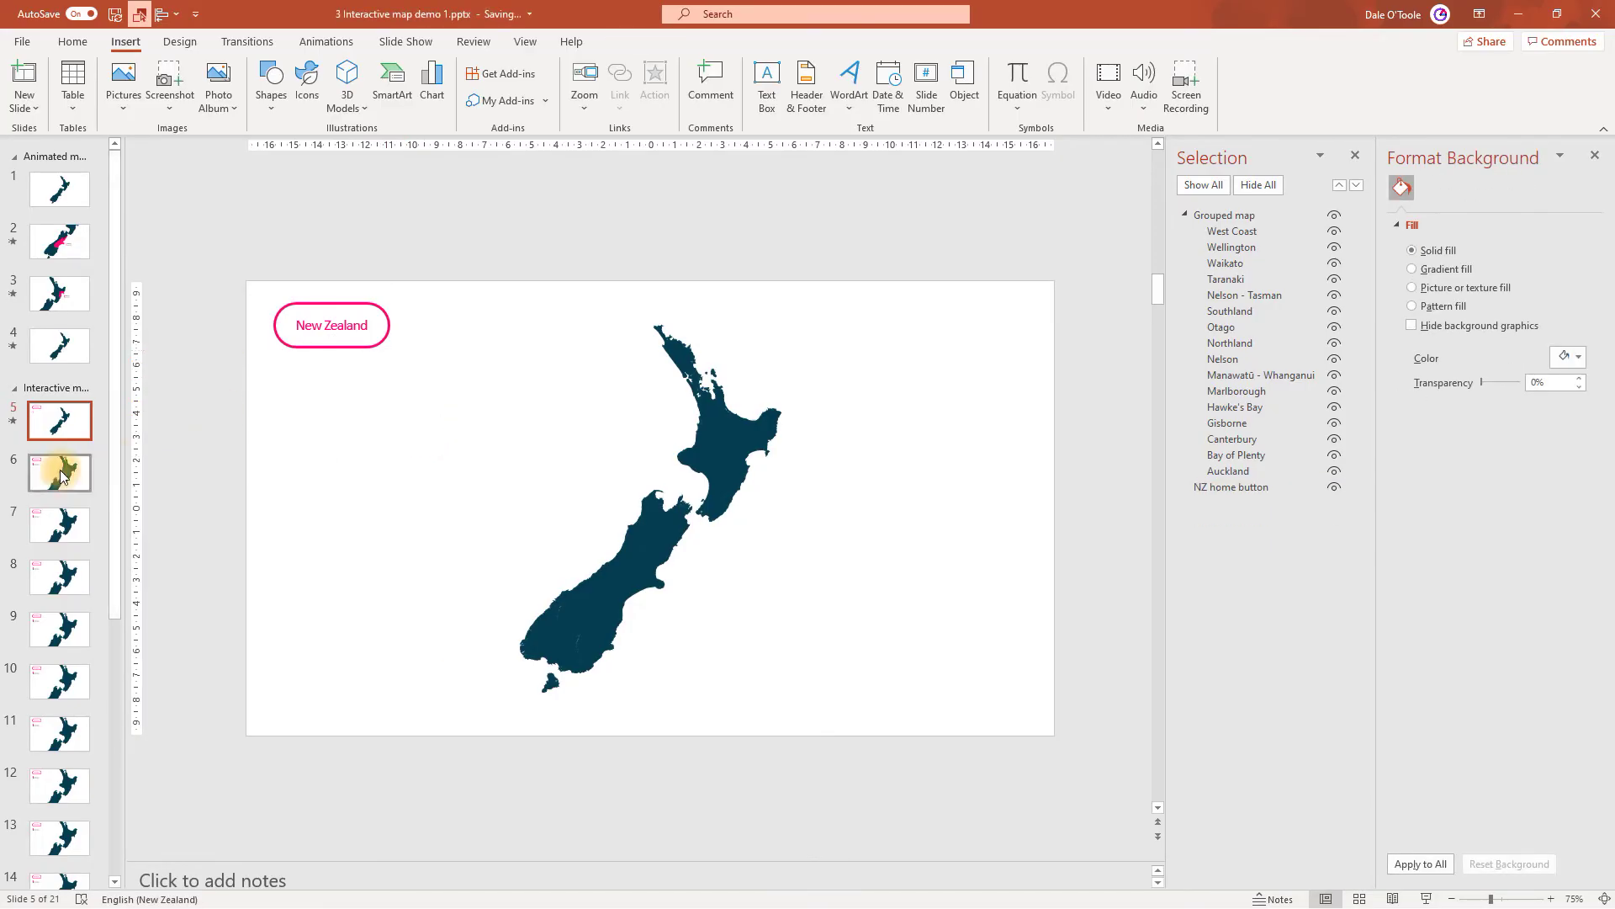
{"action": "left_click", "coordinate": [58, 469]}
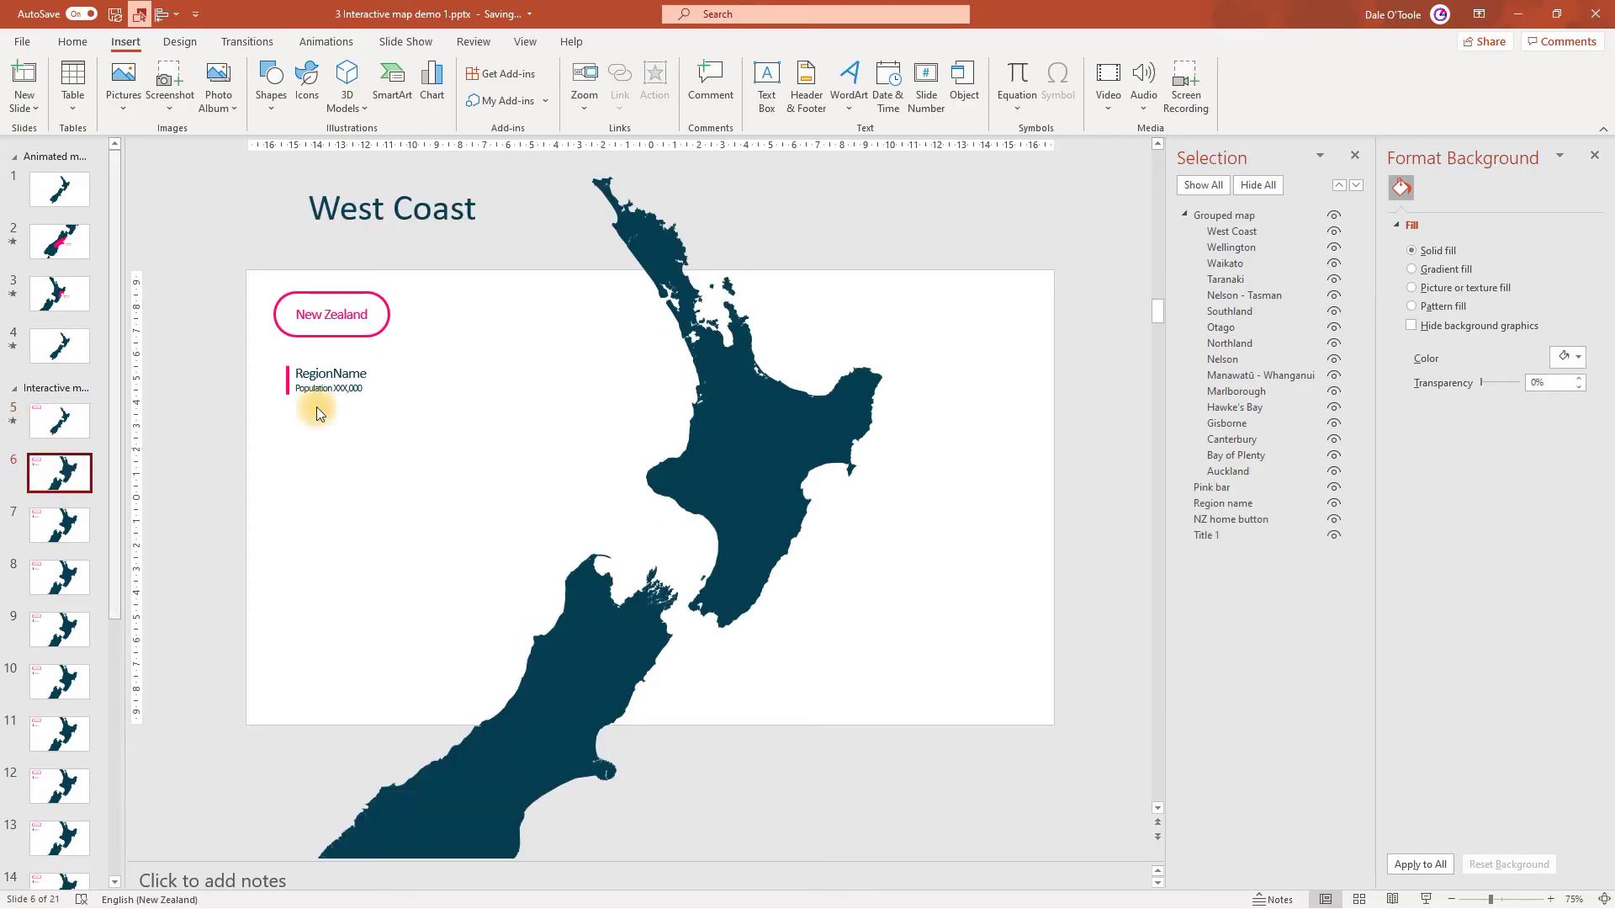
Fill the West Coast region with magenta and drag the map upward on slide 6.
{"action": "left_click", "coordinate": [498, 724]}
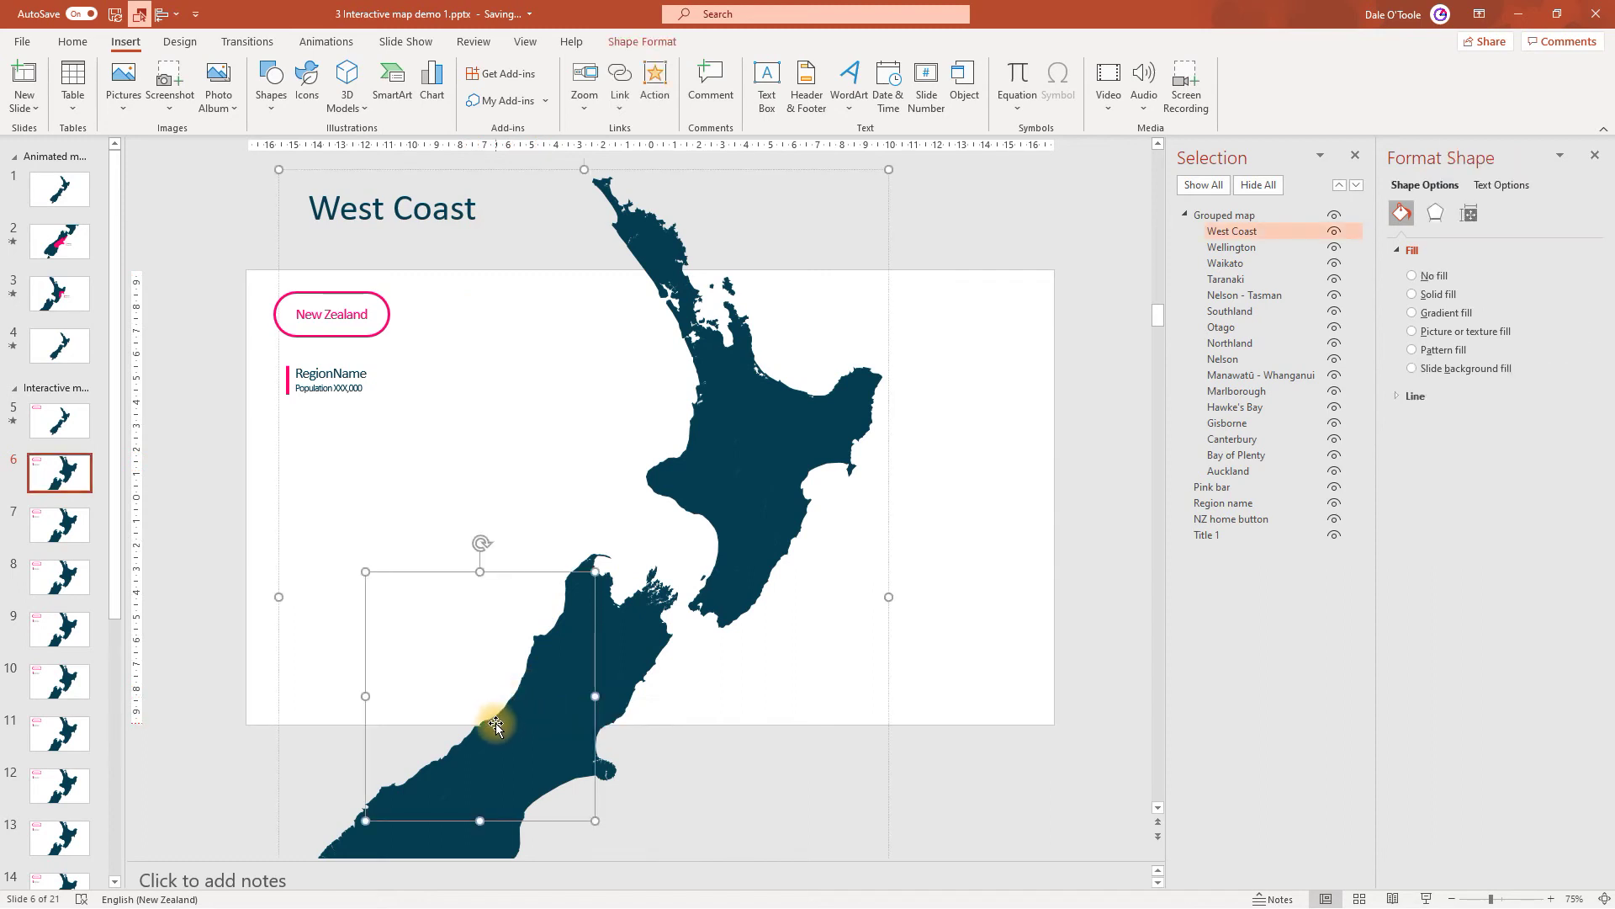
{"action": "right_click", "coordinate": [496, 724]}
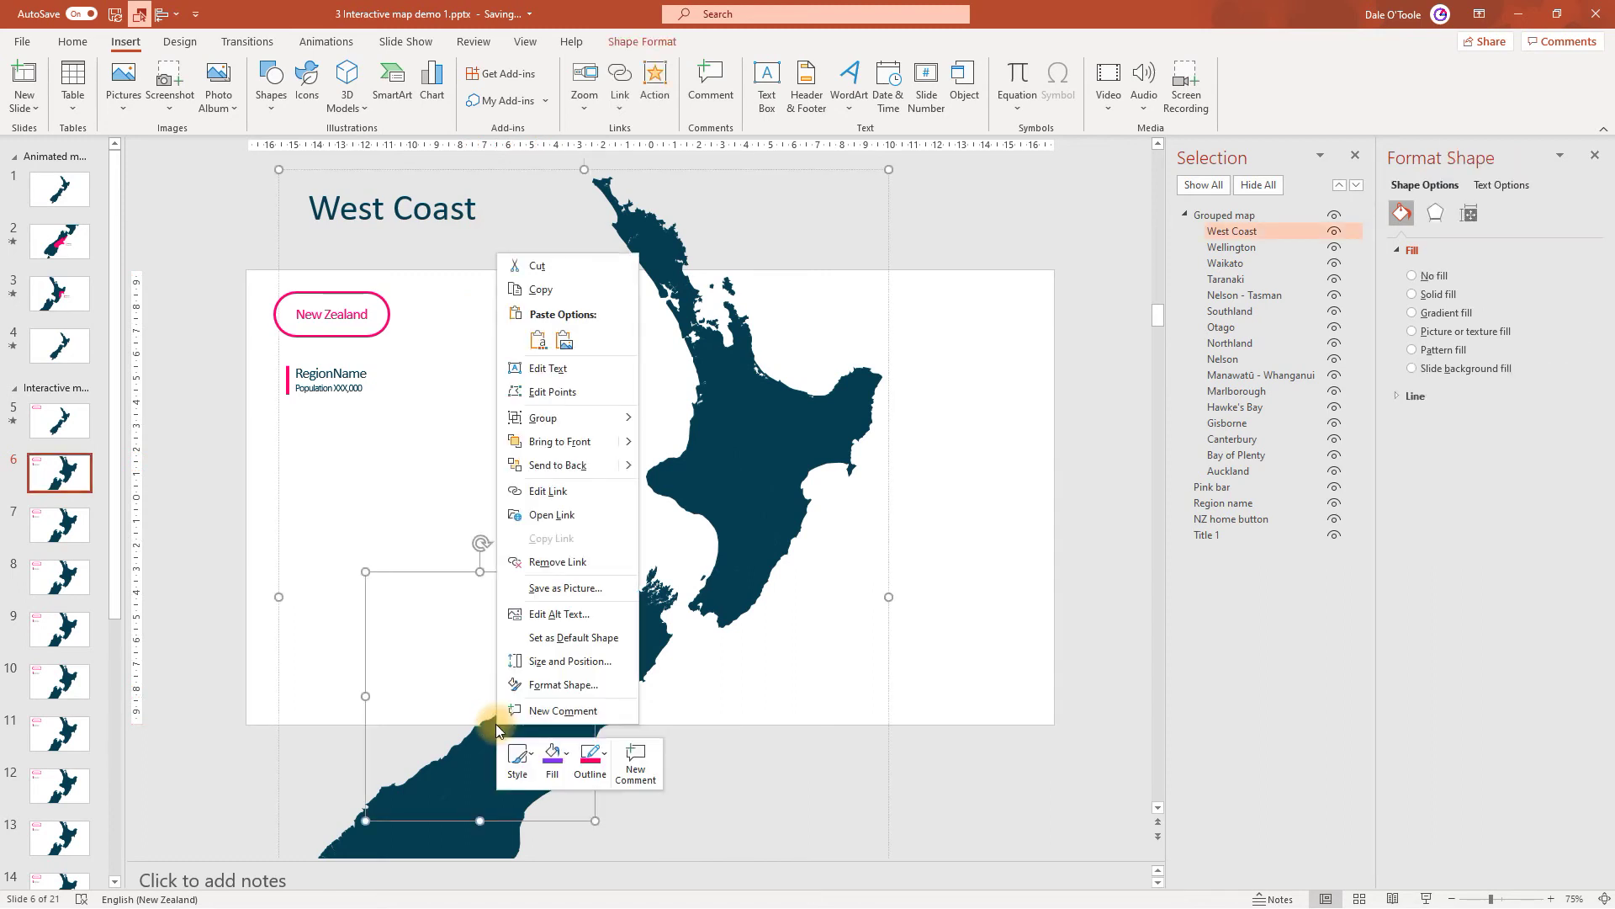
{"action": "left_click", "coordinate": [548, 759]}
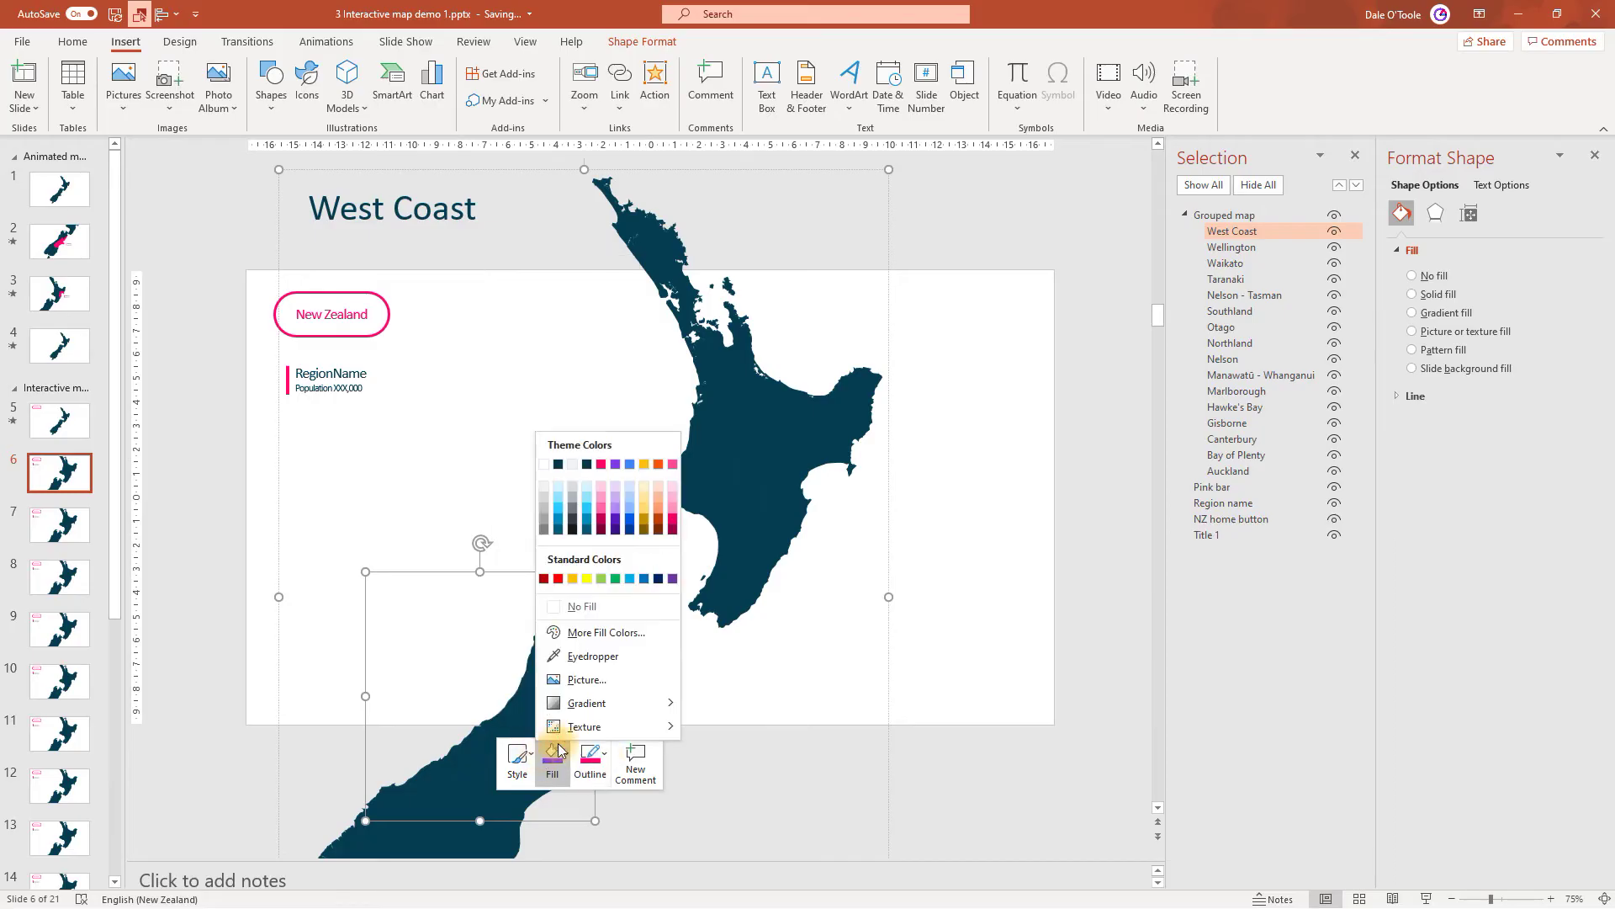
{"action": "left_click", "coordinate": [599, 463]}
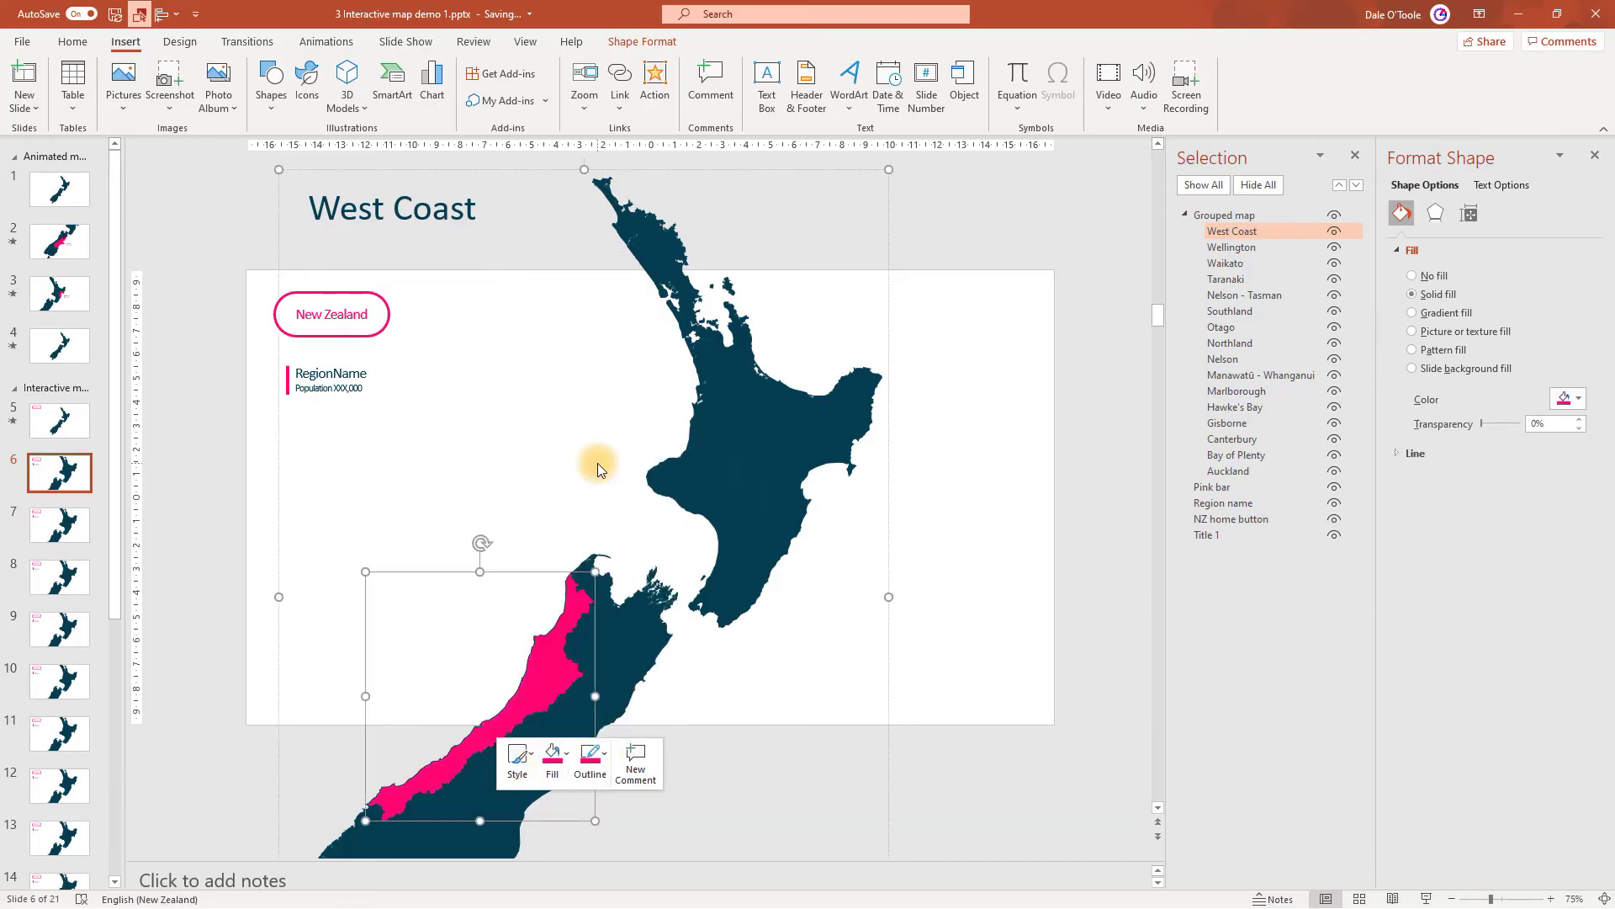
{"action": "left_click", "coordinate": [596, 764]}
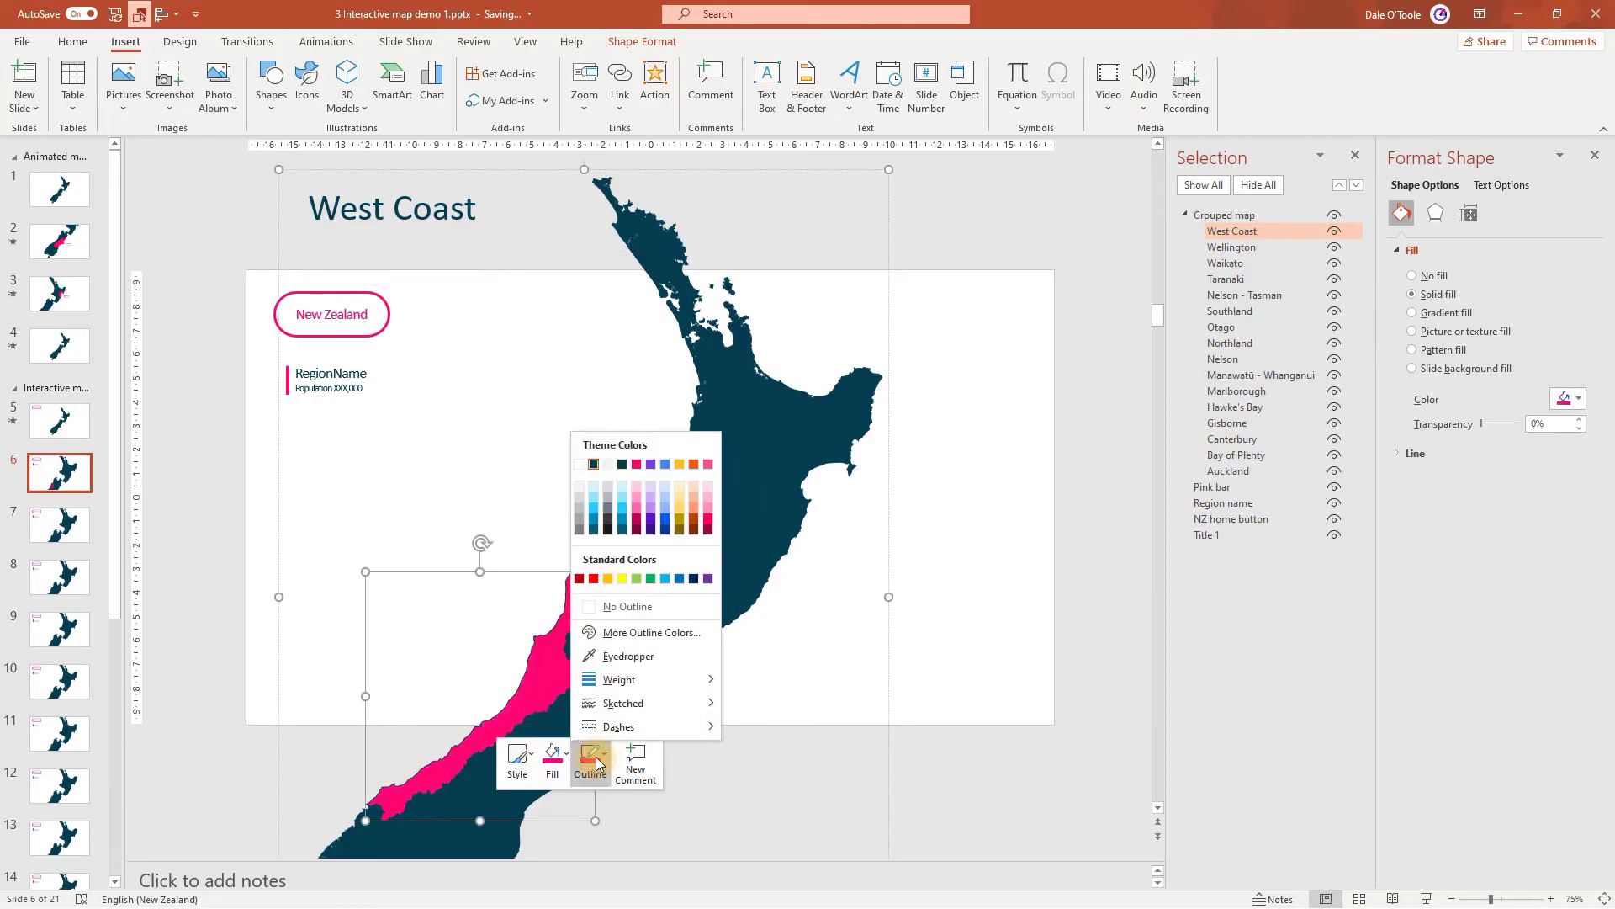
{"action": "left_click", "coordinate": [640, 466]}
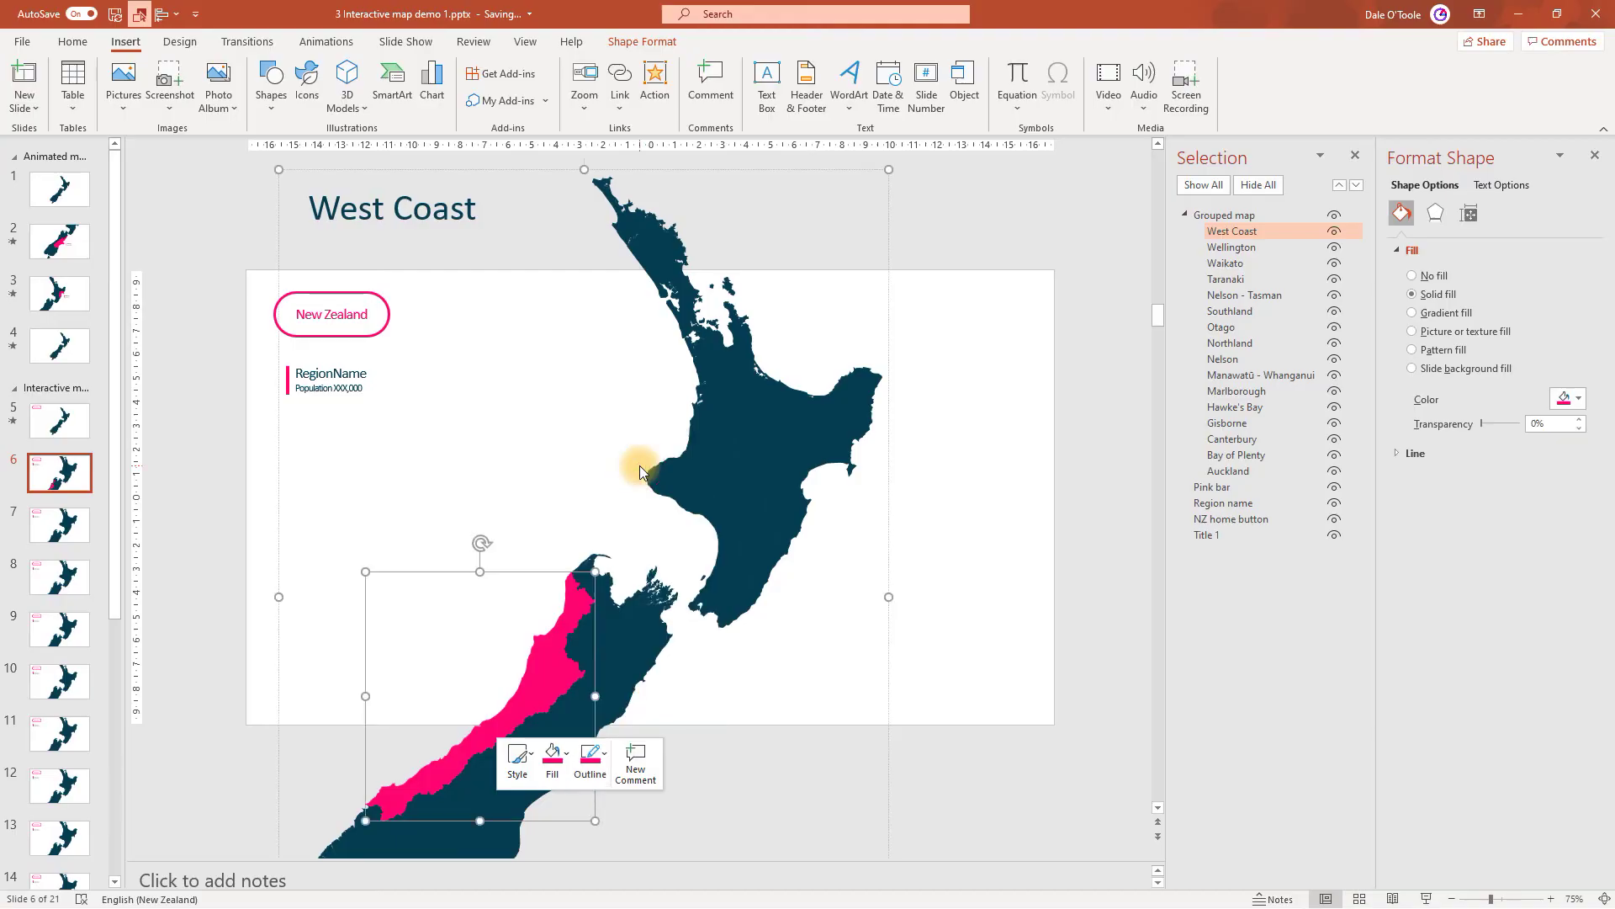
{"action": "left_click", "coordinate": [908, 493]}
{"action": "left_click_drag", "start_coordinate": [614, 685], "coordinate": [708, 488]}
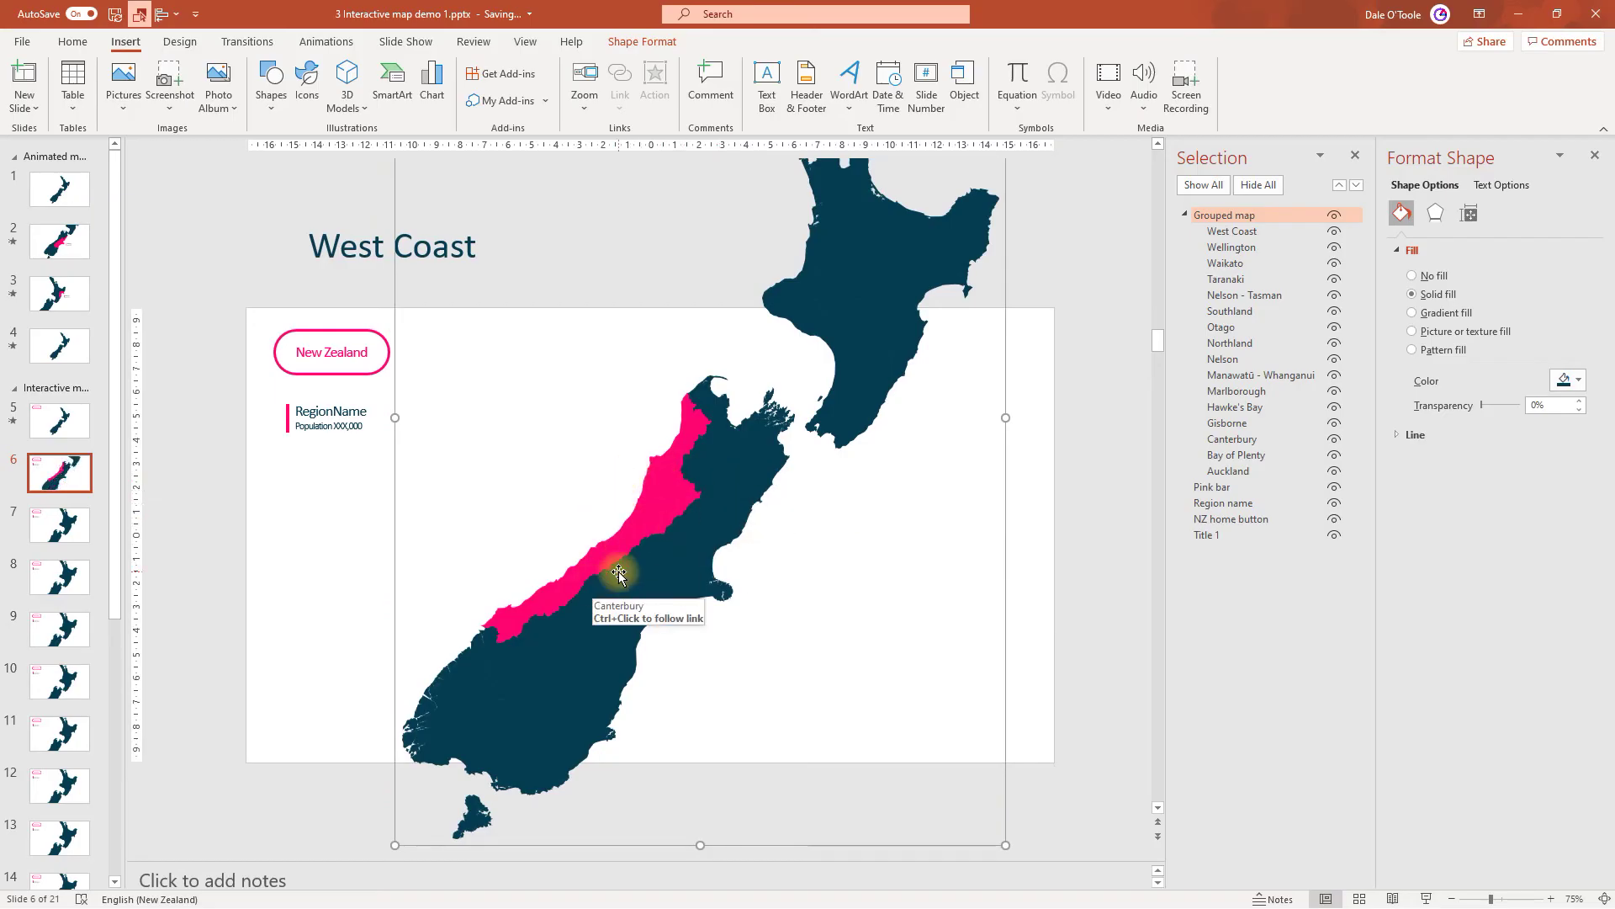
{"action": "left_click", "coordinate": [524, 40]}
Turn on the slide centre guides and align the map against them.
{"action": "left_click", "coordinate": [342, 106]}
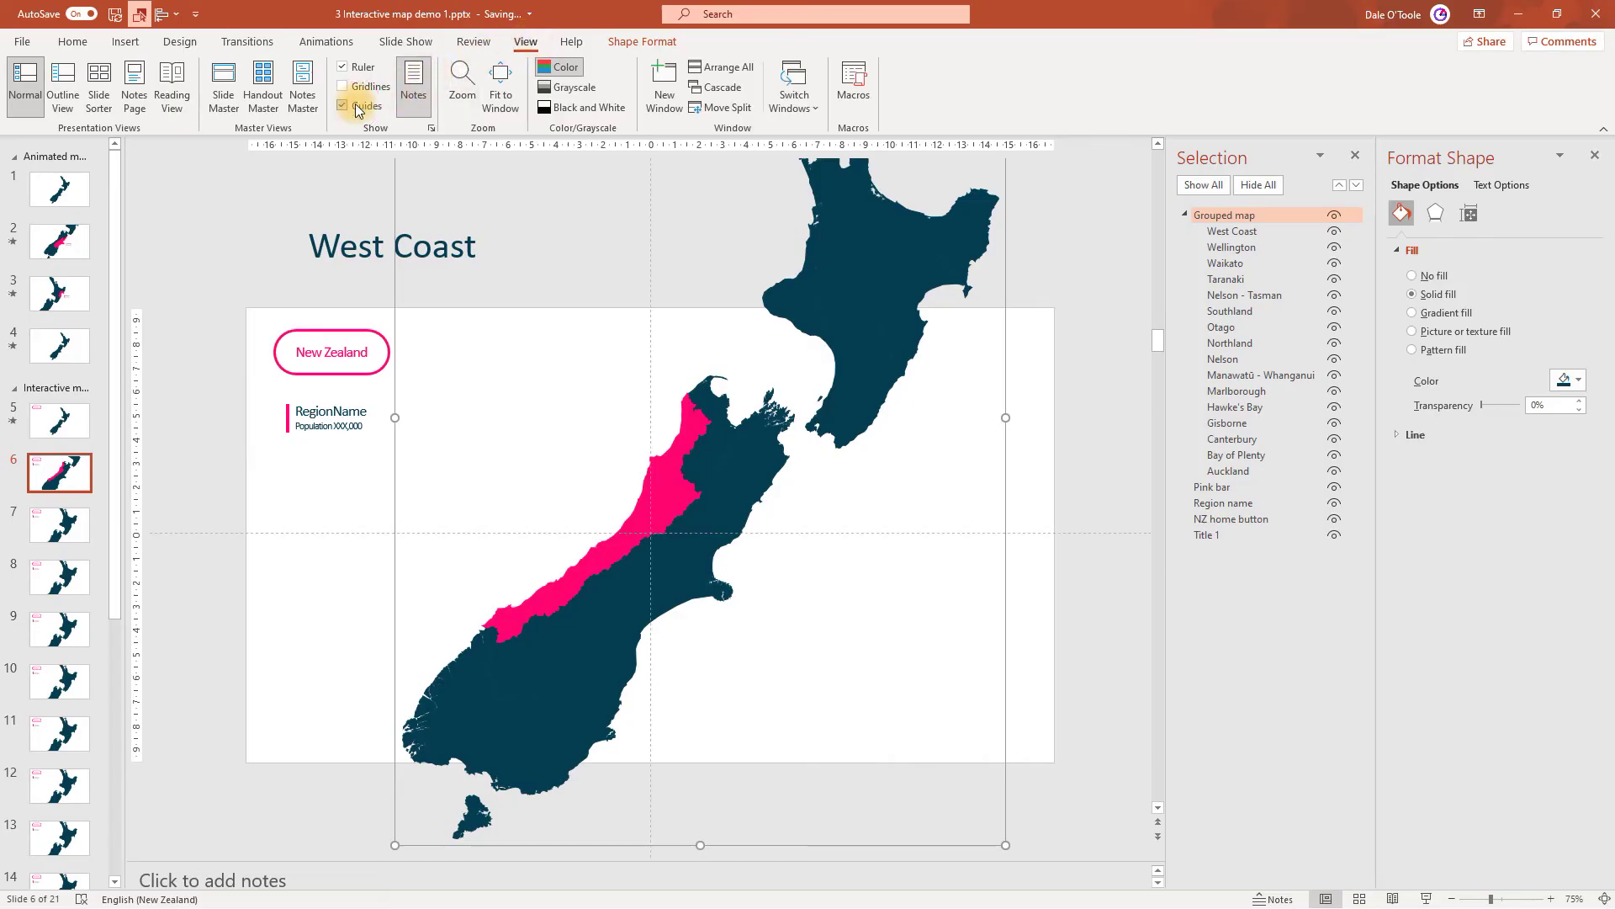
{"action": "left_click_drag", "start_coordinate": [661, 493], "coordinate": [656, 514]}
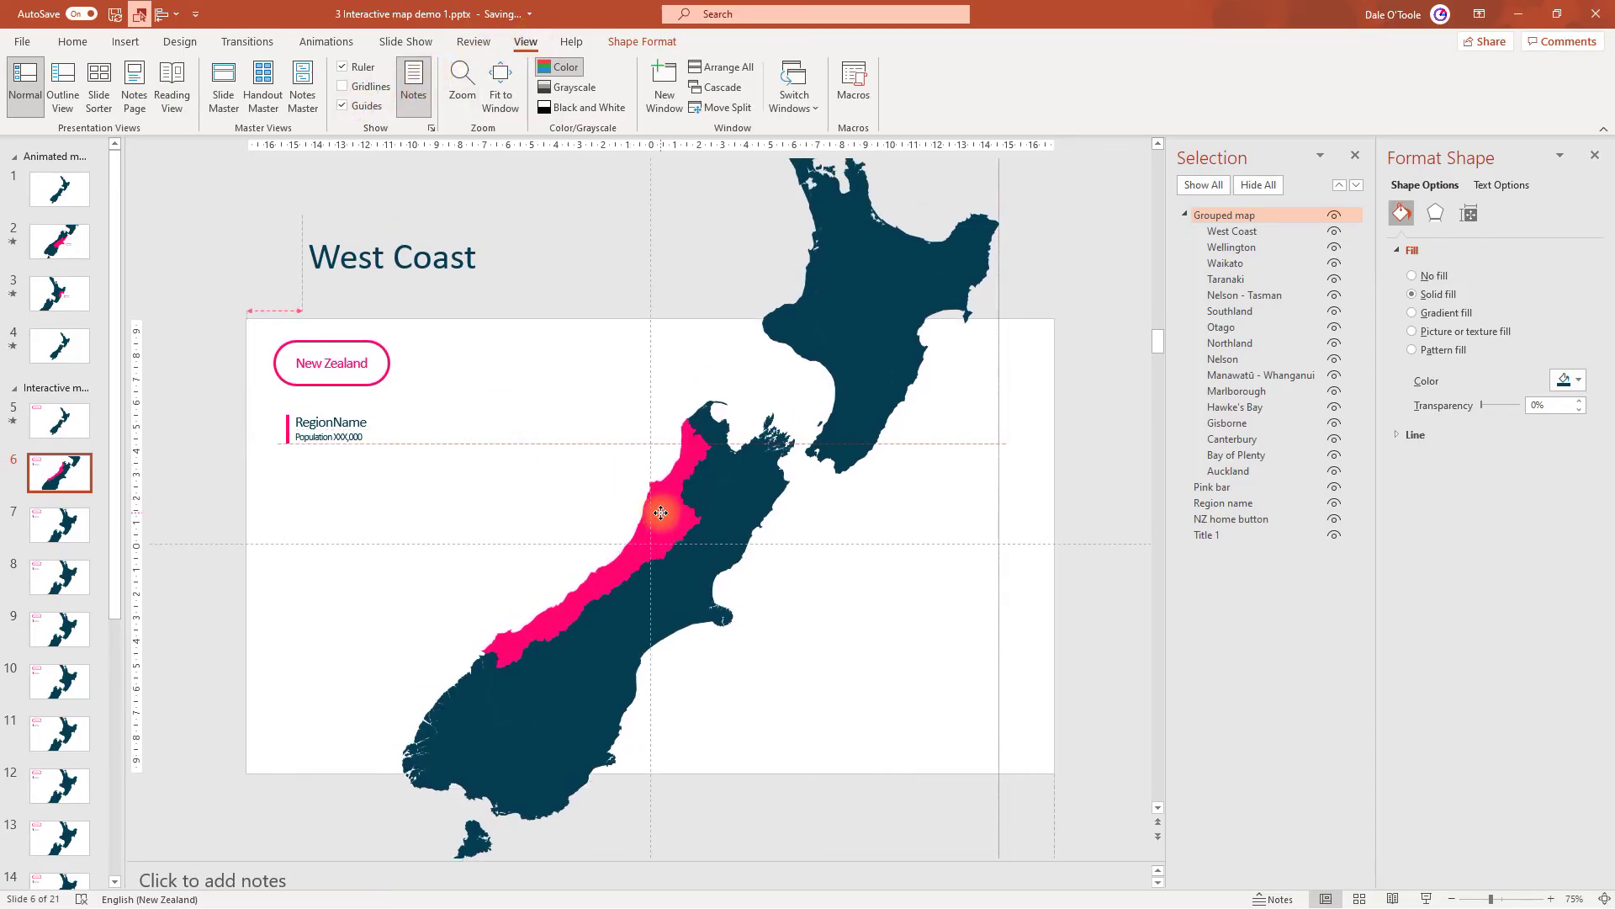
{"action": "left_click_drag", "start_coordinate": [657, 514], "coordinate": [668, 519]}
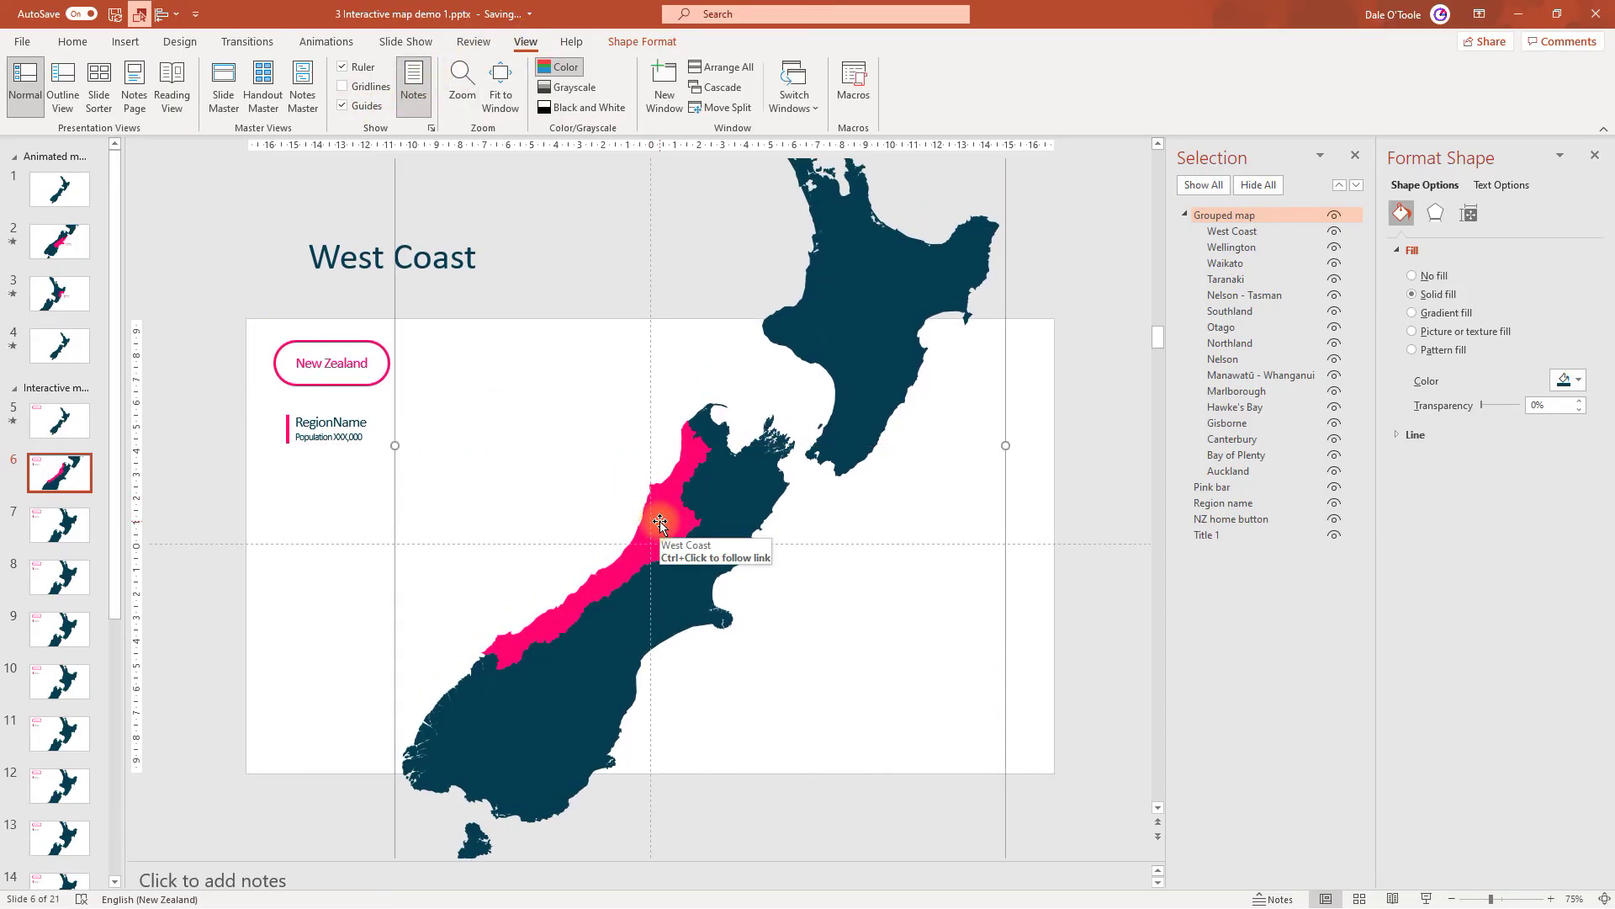
{"action": "left_click", "coordinate": [1049, 476]}
Place the pink bar label beside West Coast, reading 'West Coast' with population 32,000.
{"action": "left_click_drag", "start_coordinate": [265, 401], "coordinate": [419, 465]}
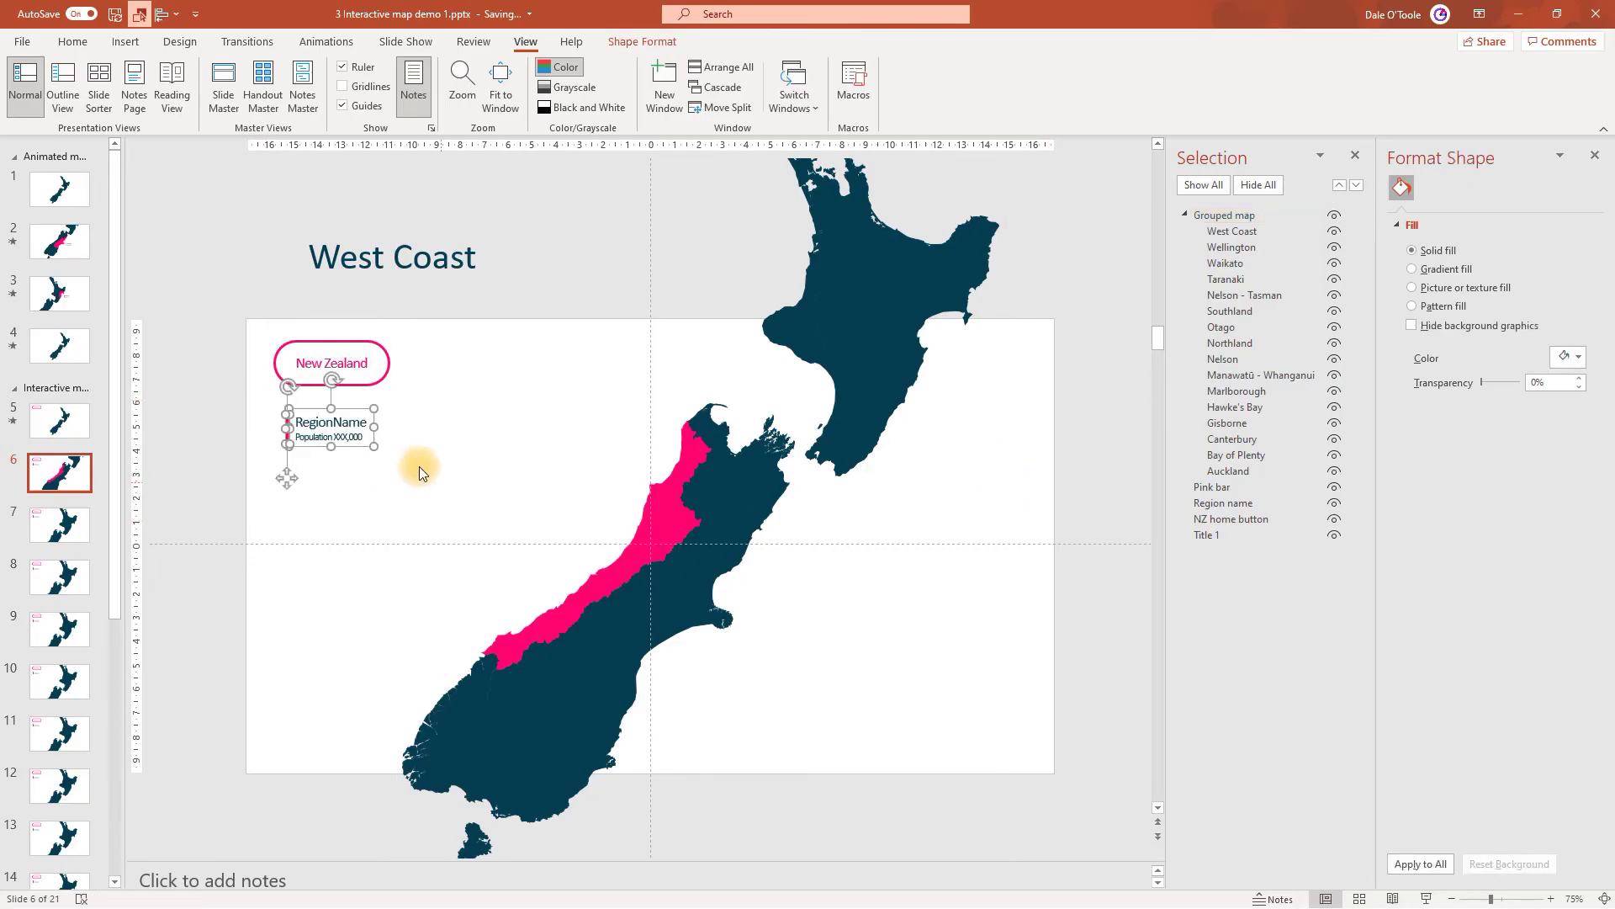
{"action": "left_click_drag", "start_coordinate": [350, 401], "coordinate": [560, 493]}
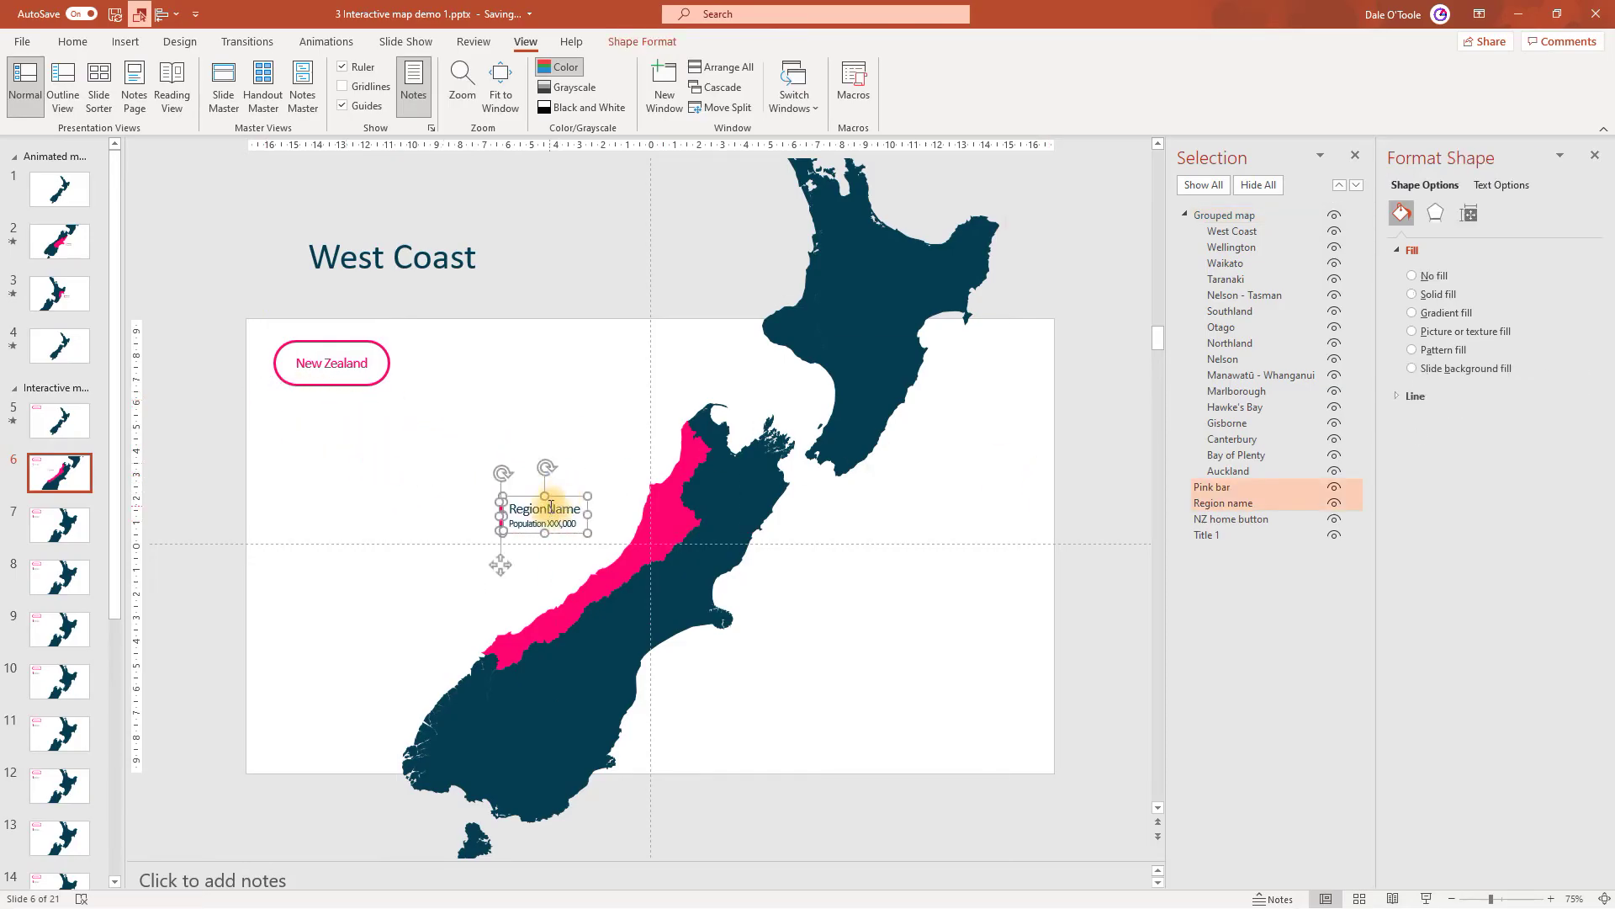
{"action": "double_click", "coordinate": [547, 507]}
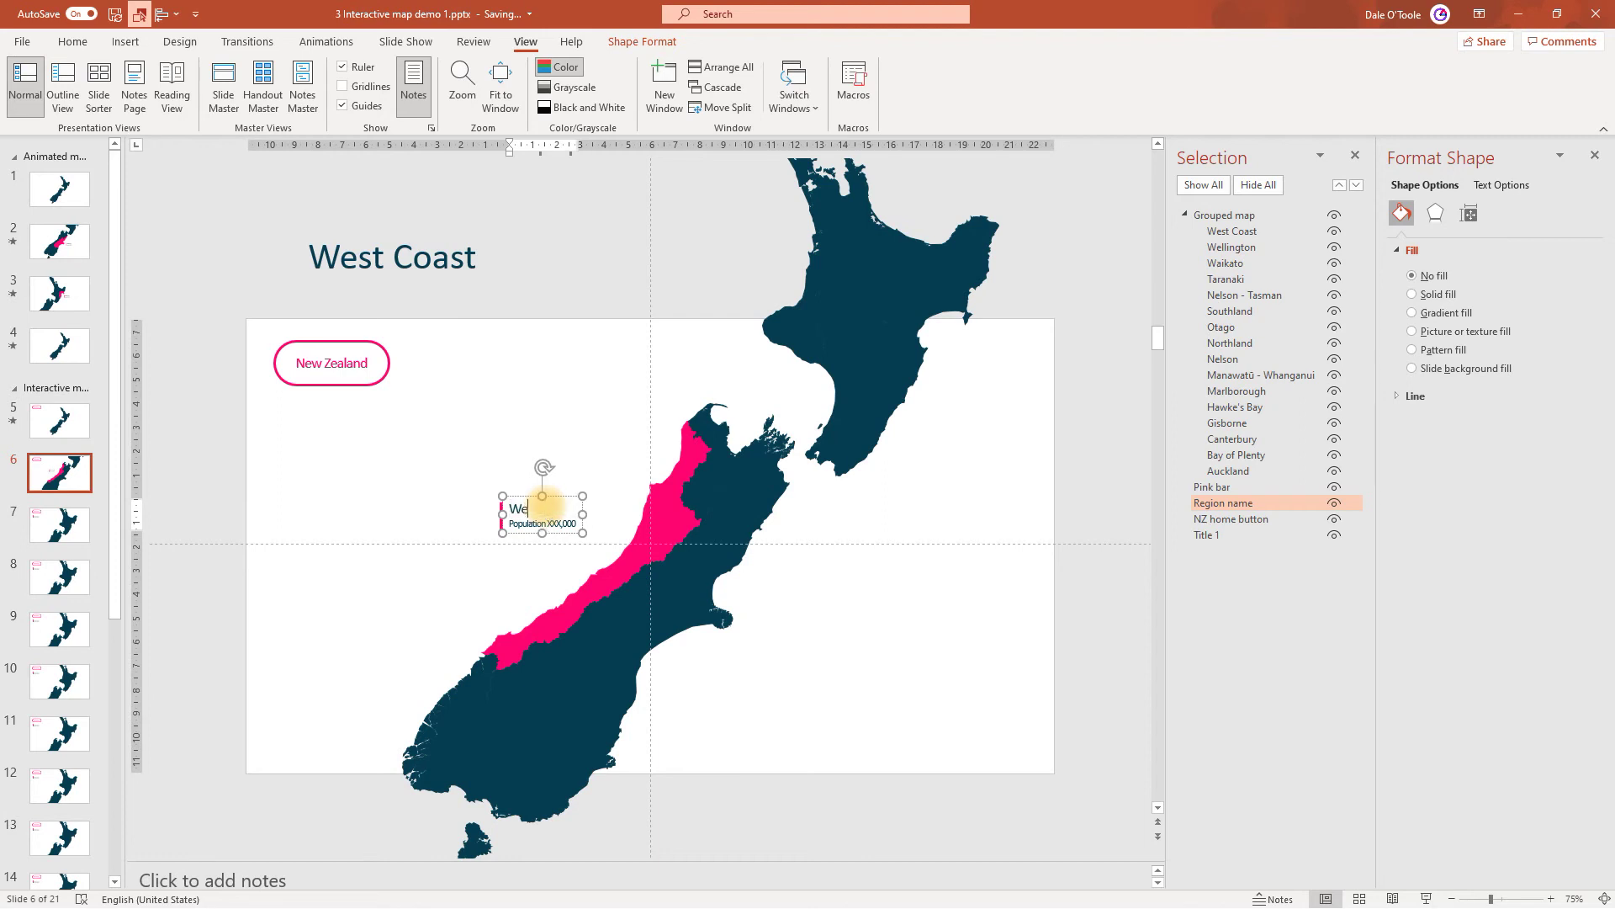
{"action": "type", "text": "West Coast"}
{"action": "left_click", "coordinate": [568, 439]}
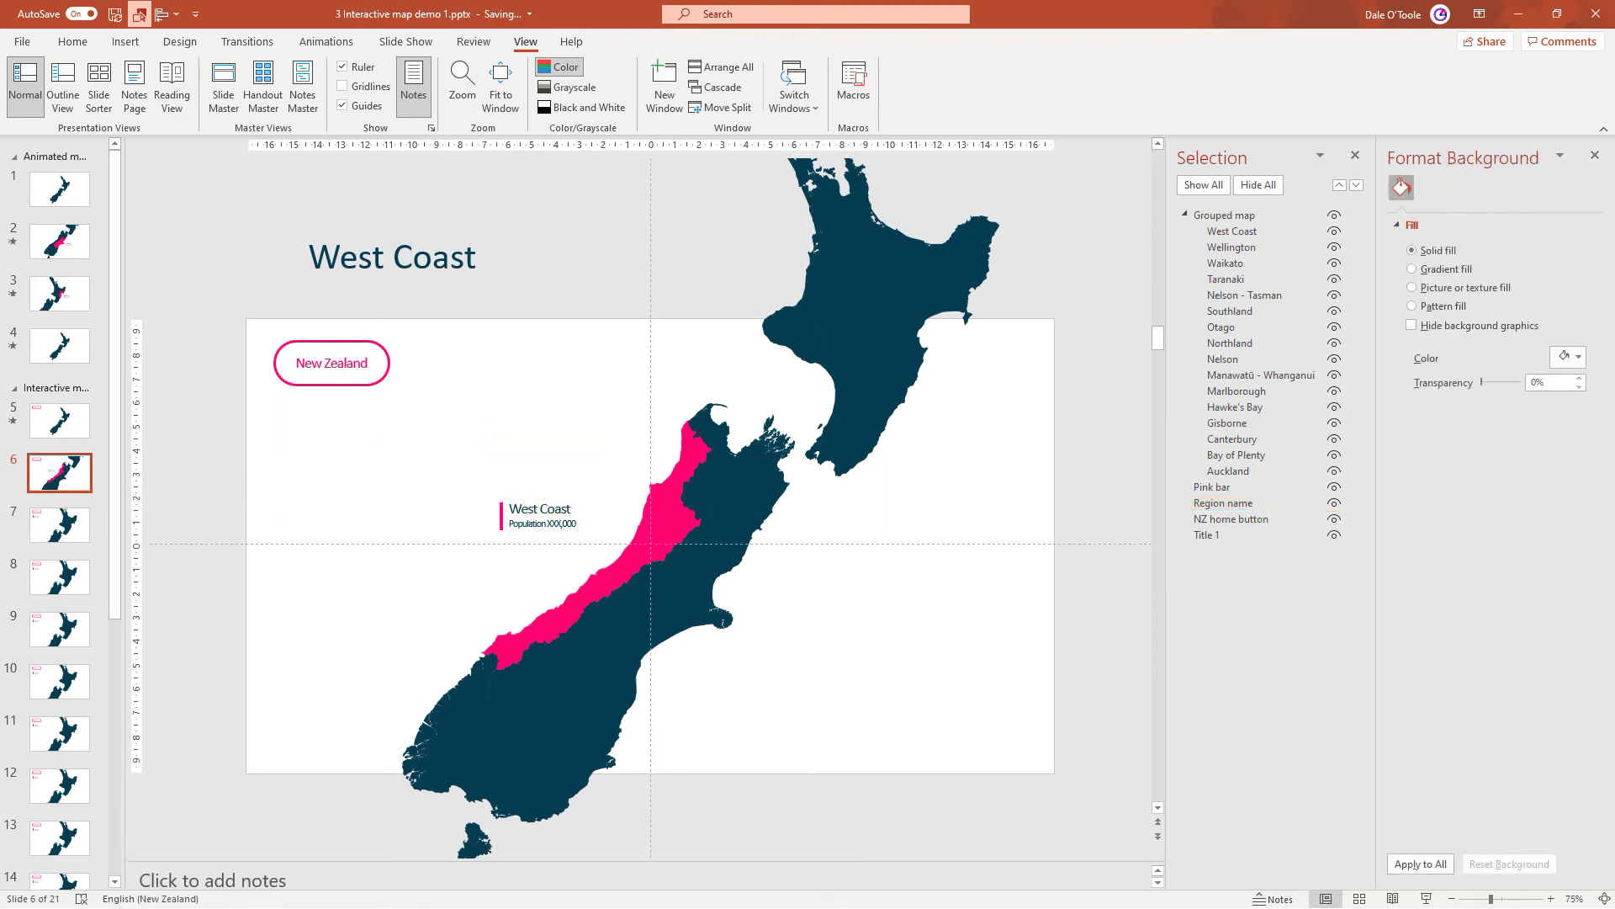
{"action": "left_click", "coordinate": [552, 522]}
{"action": "double_click", "coordinate": [560, 525]}
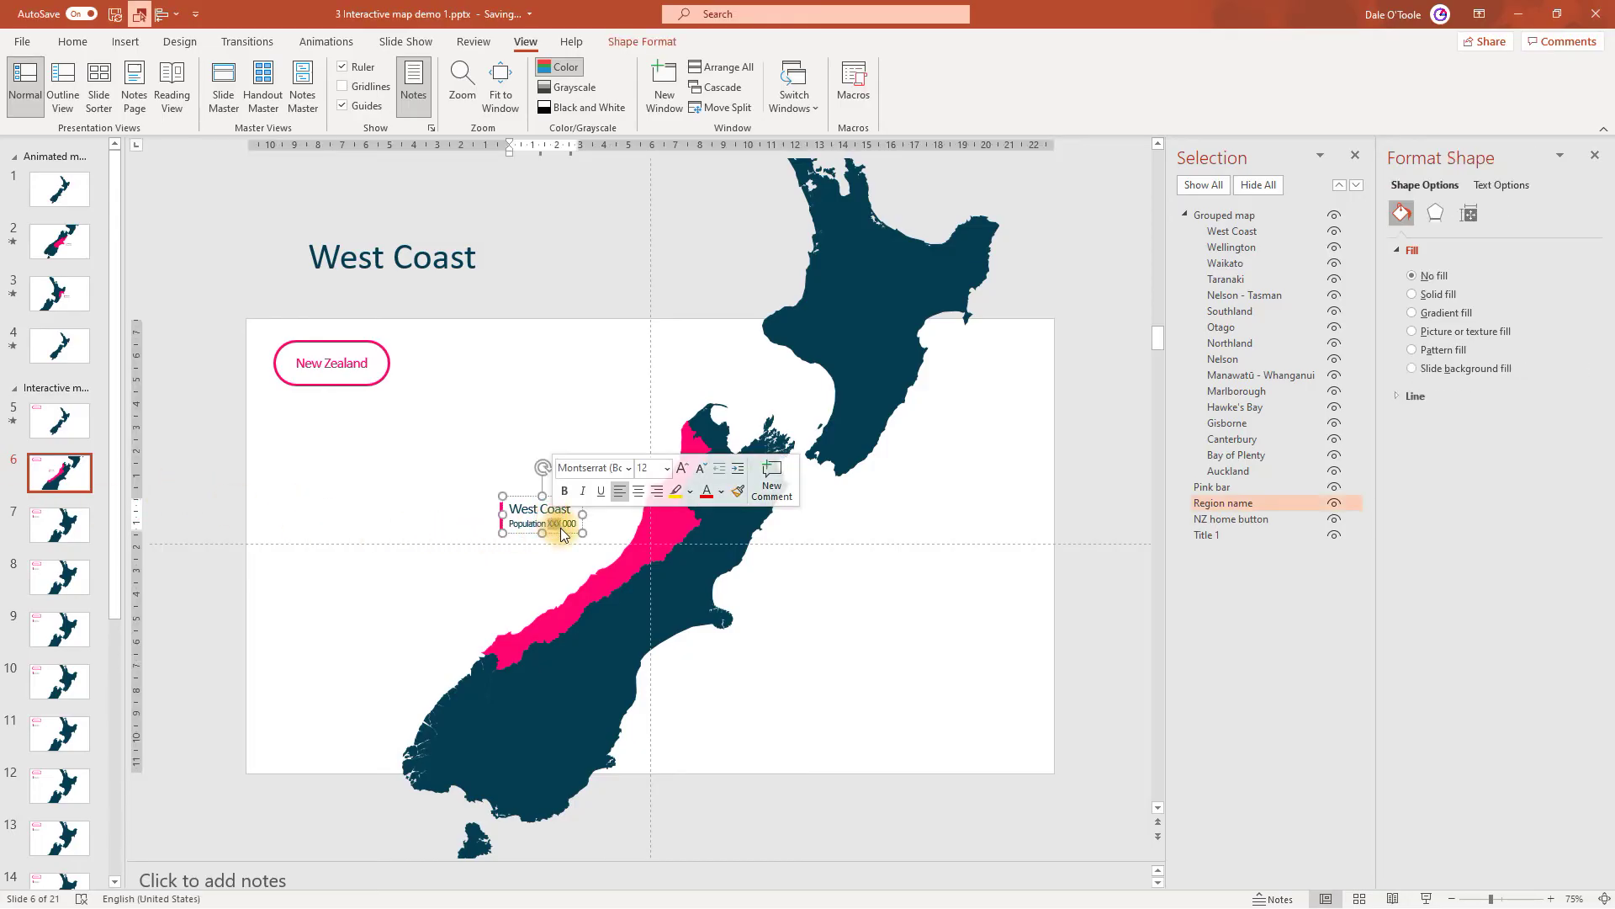
{"action": "type", "text": "32"}
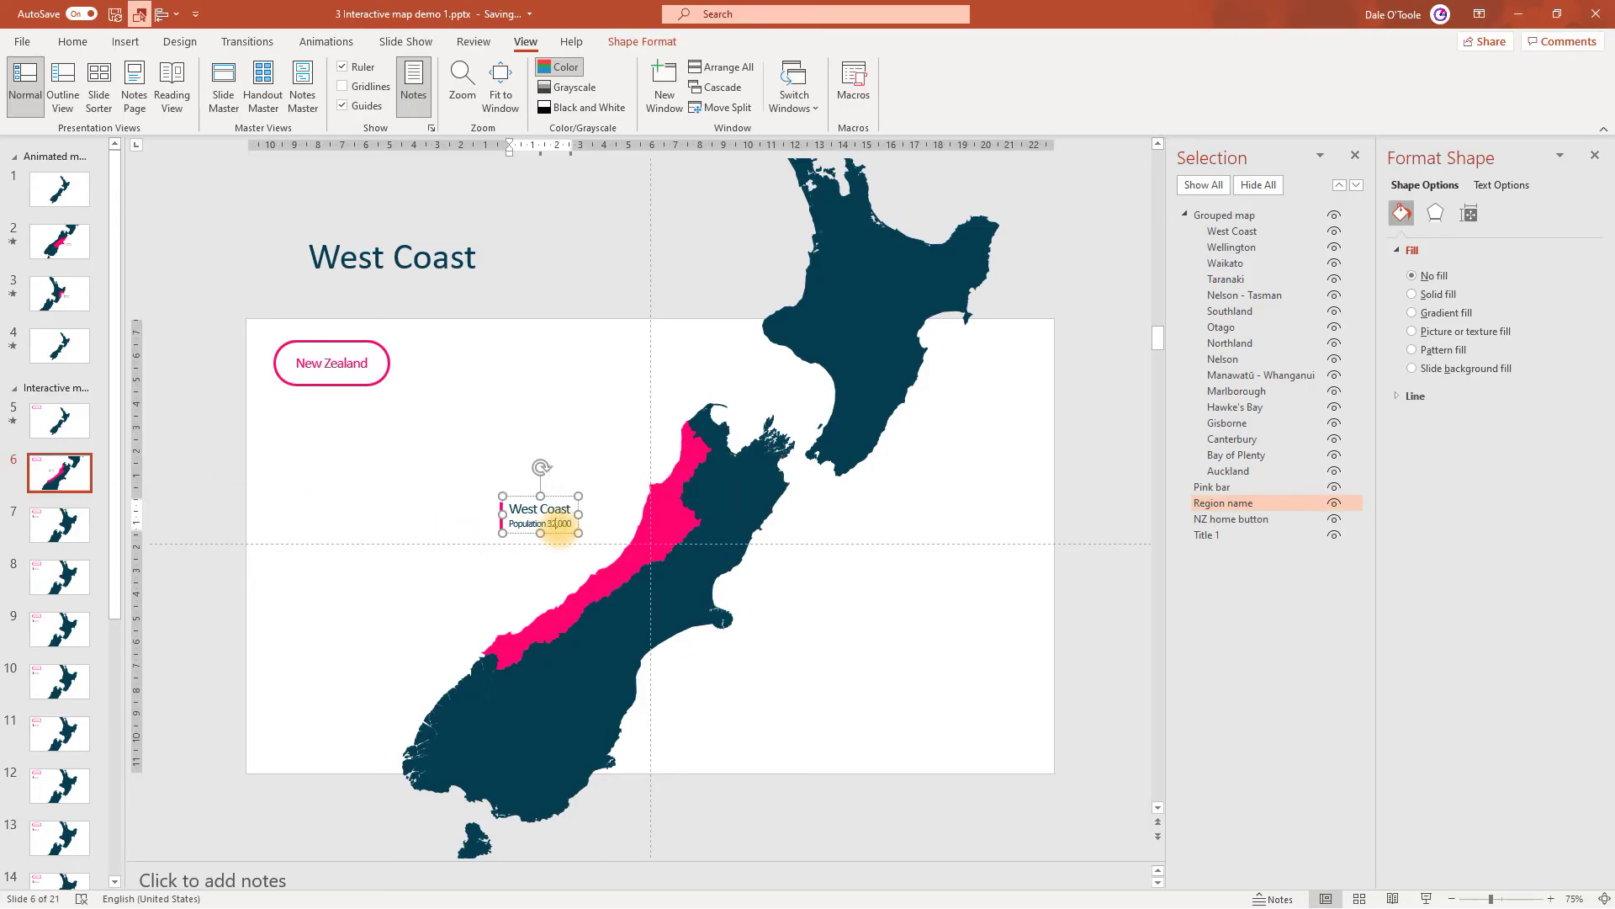
{"action": "left_click", "coordinate": [562, 413]}
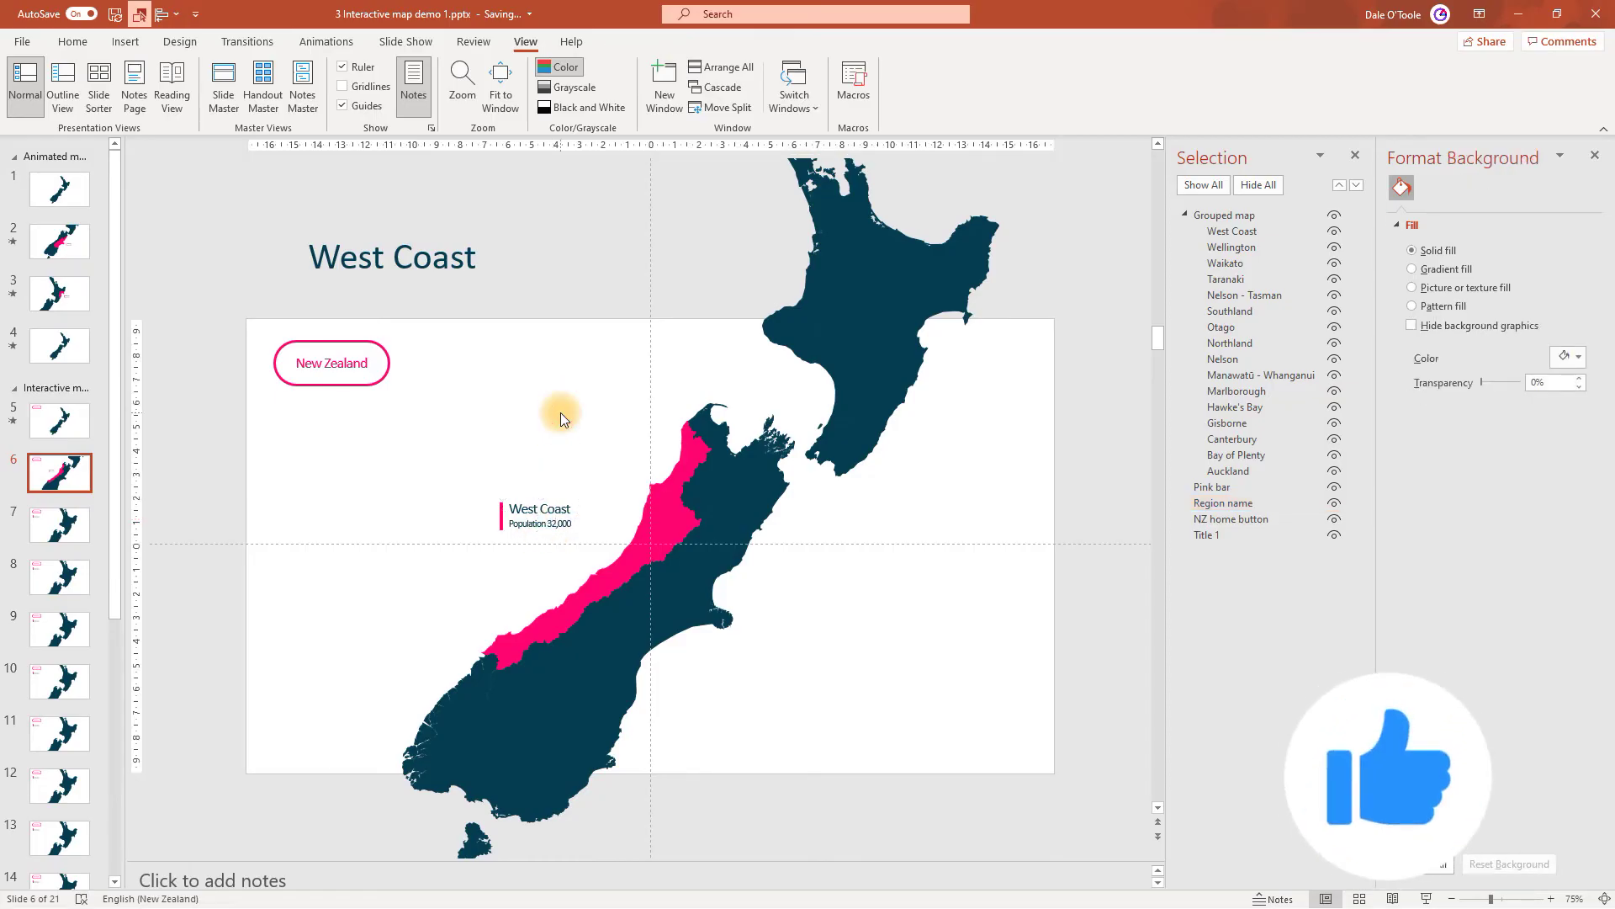
On slide 7, give the Wellington region a pink fill and outline.
{"action": "left_click", "coordinate": [59, 516]}
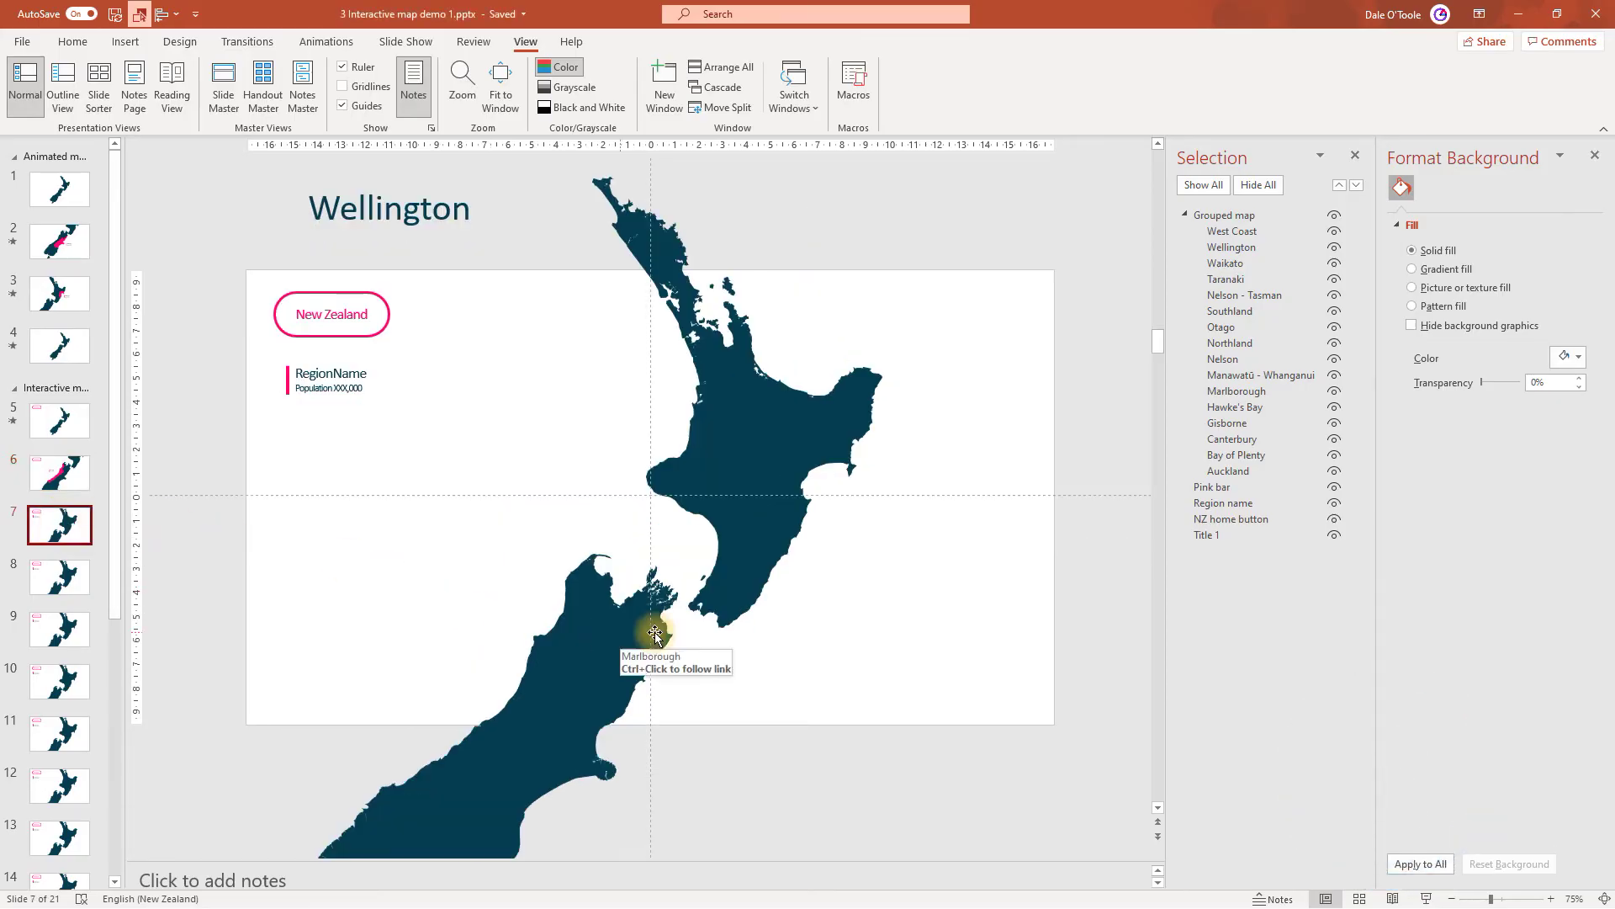
{"action": "left_click", "coordinate": [714, 603]}
{"action": "left_click", "coordinate": [725, 602]}
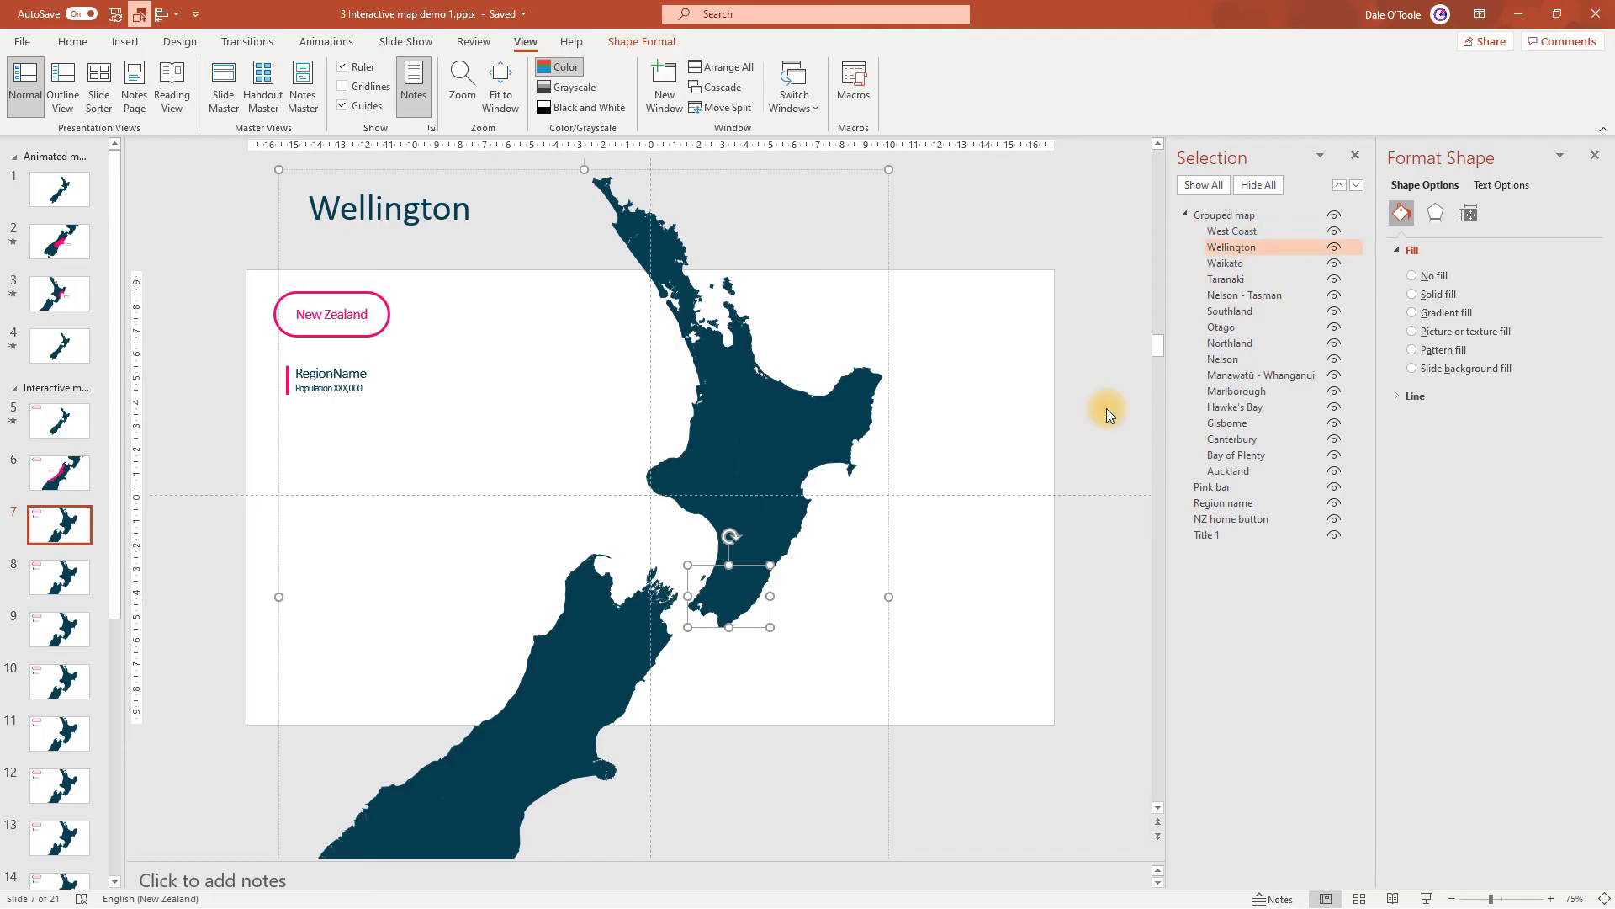
{"action": "right_click", "coordinate": [738, 606]}
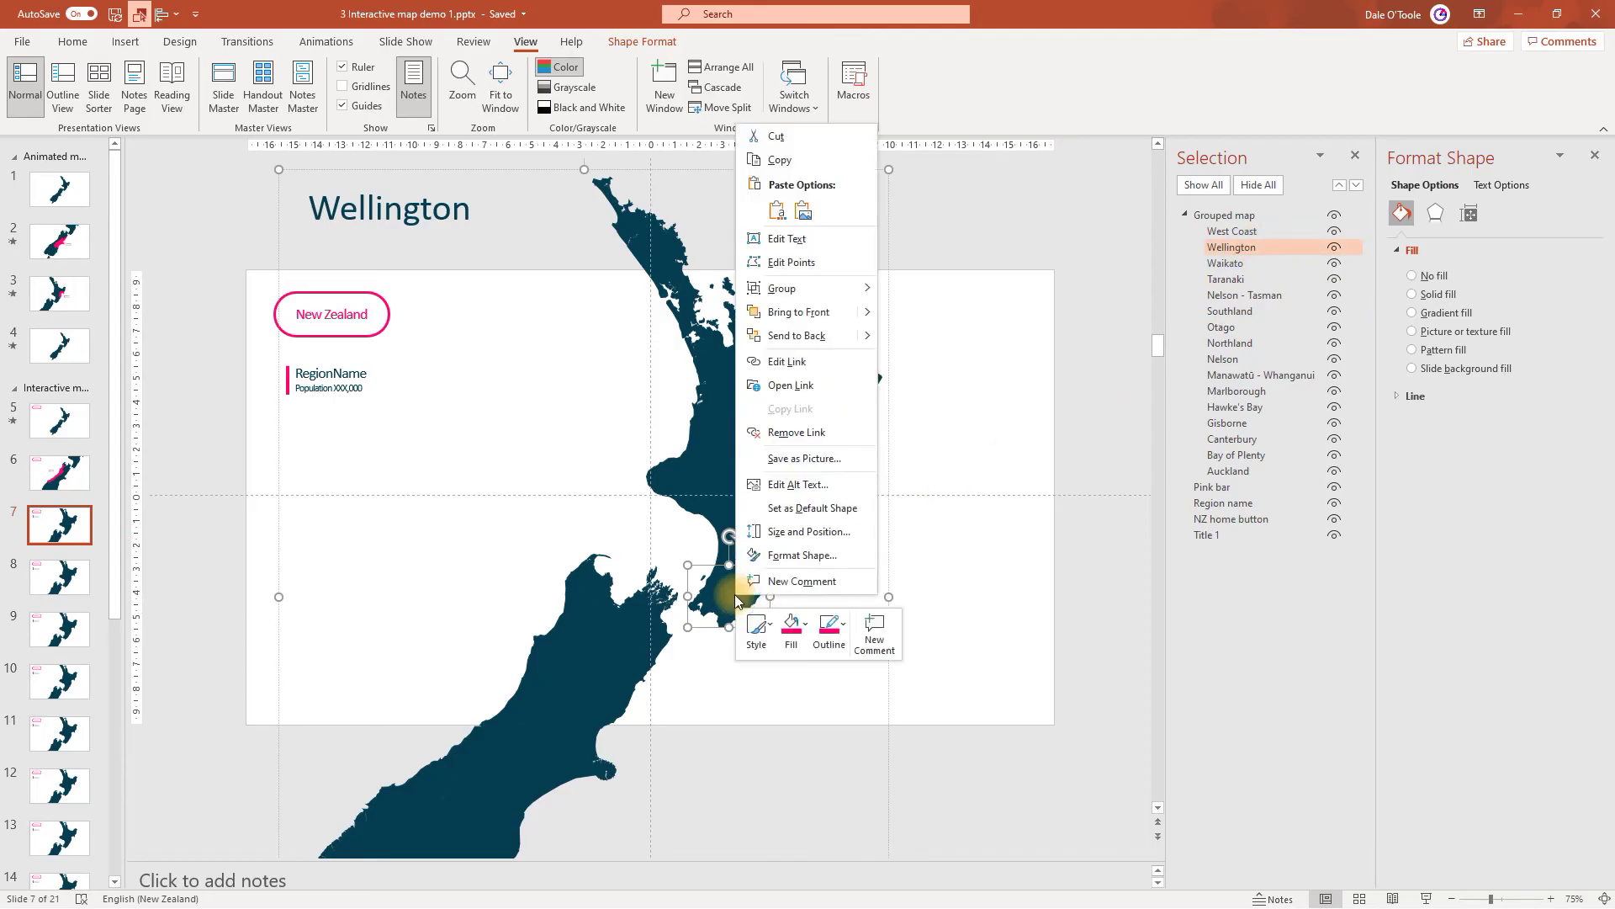
{"action": "left_click", "coordinate": [791, 627]}
{"action": "left_click", "coordinate": [835, 335]}
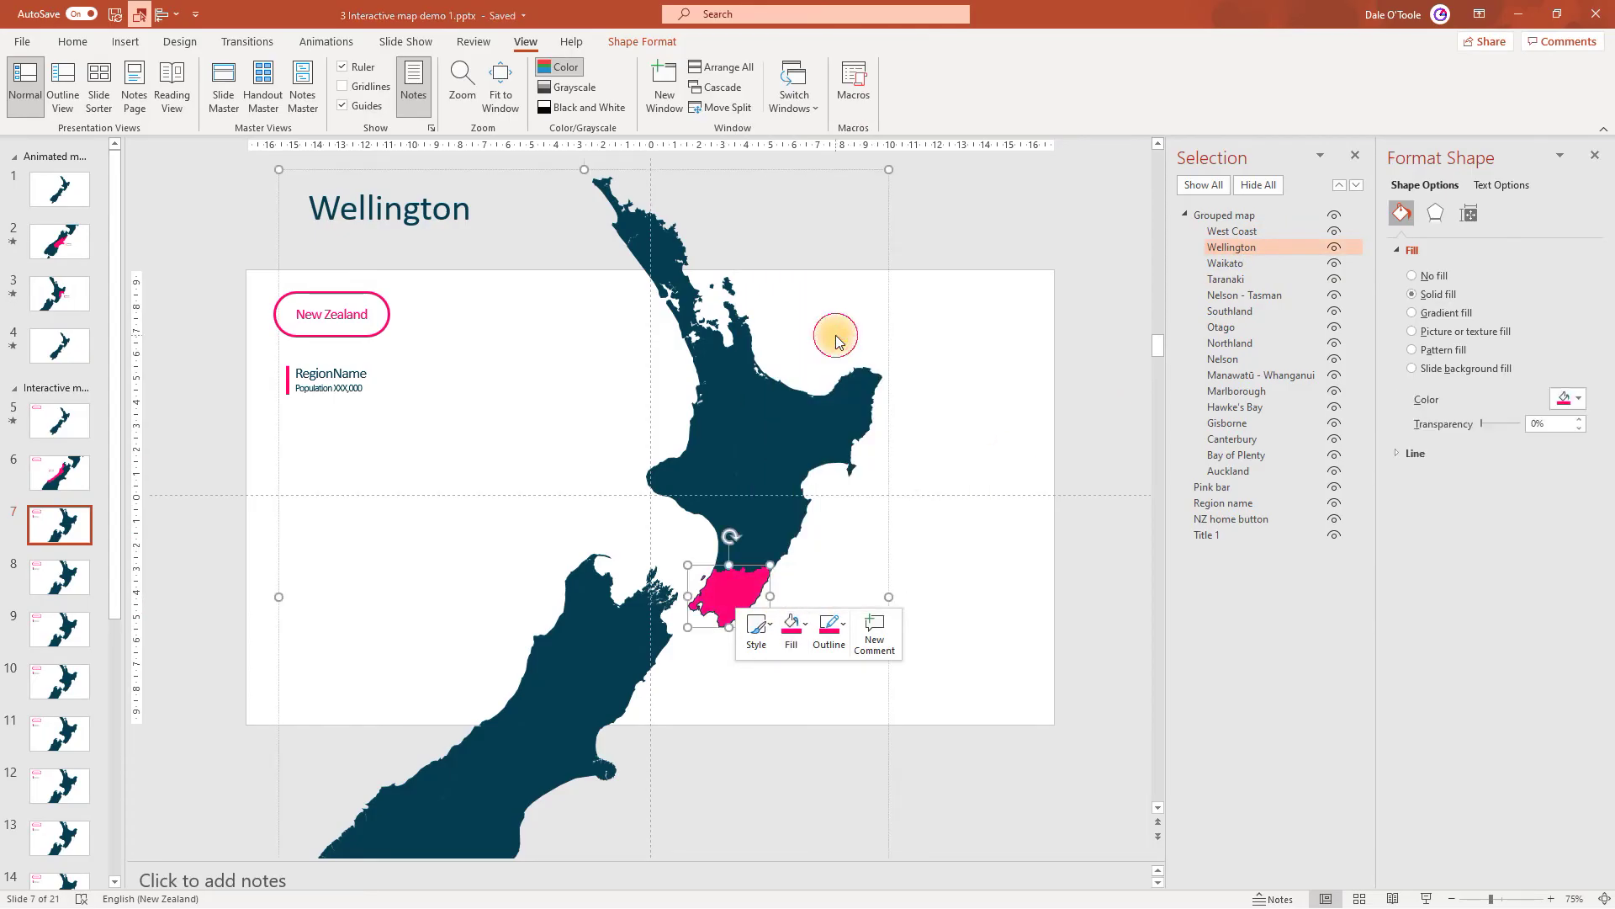
{"action": "left_click", "coordinate": [829, 628]}
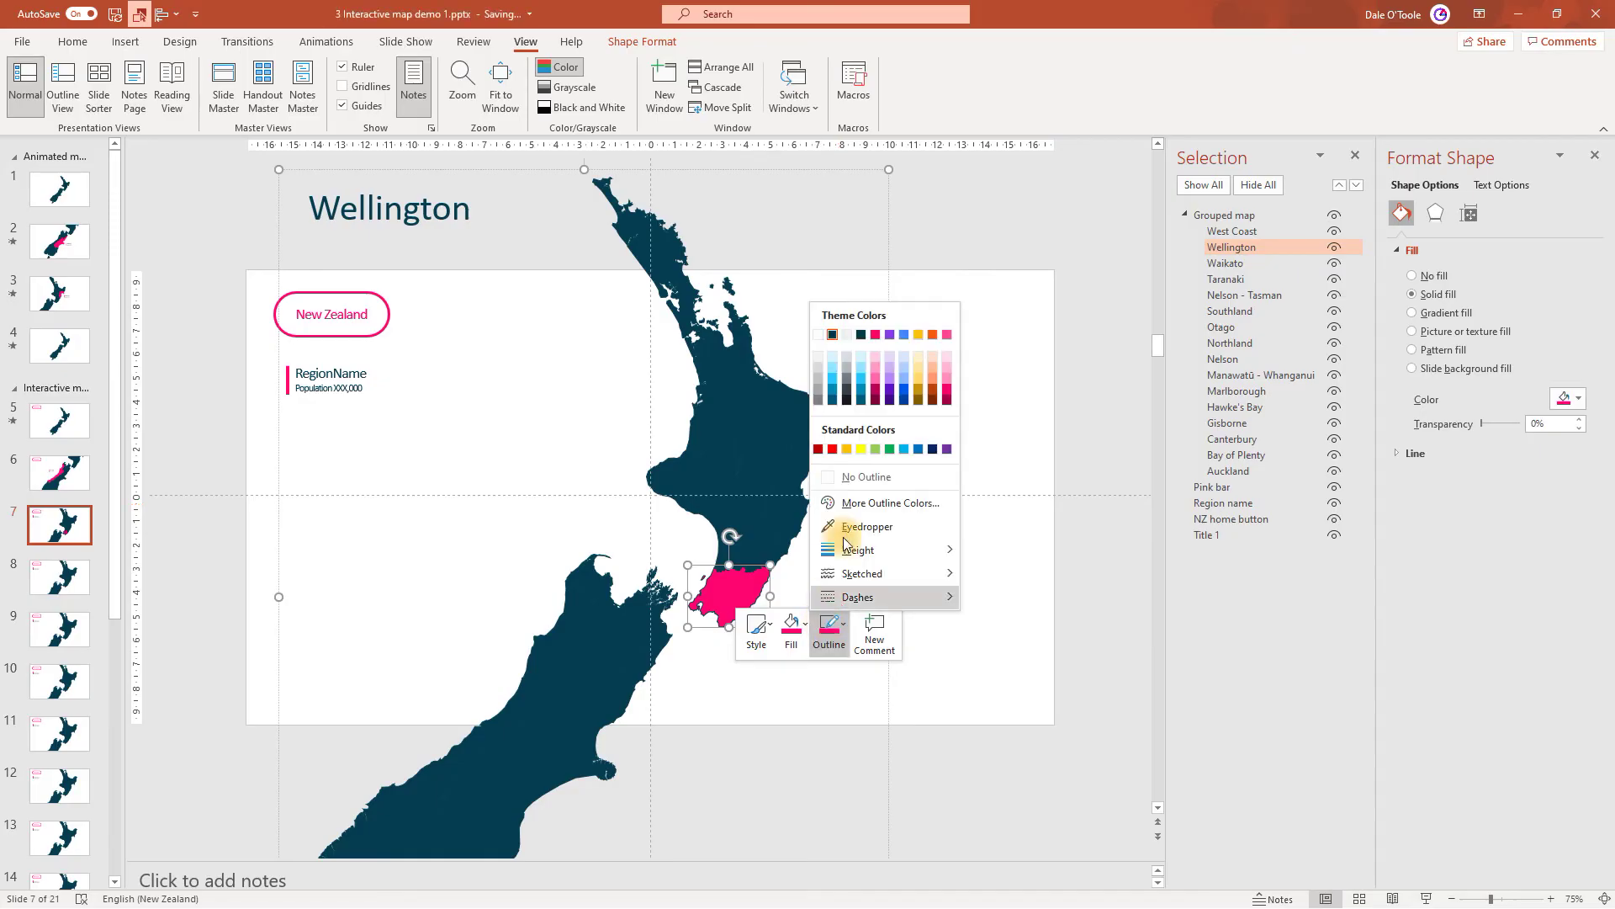
{"action": "left_click", "coordinate": [872, 336]}
Centre the map on Wellington and label it 'Wellington', population 542,000.
{"action": "left_click", "coordinate": [892, 516]}
{"action": "left_click_drag", "start_coordinate": [783, 531], "coordinate": [710, 430]}
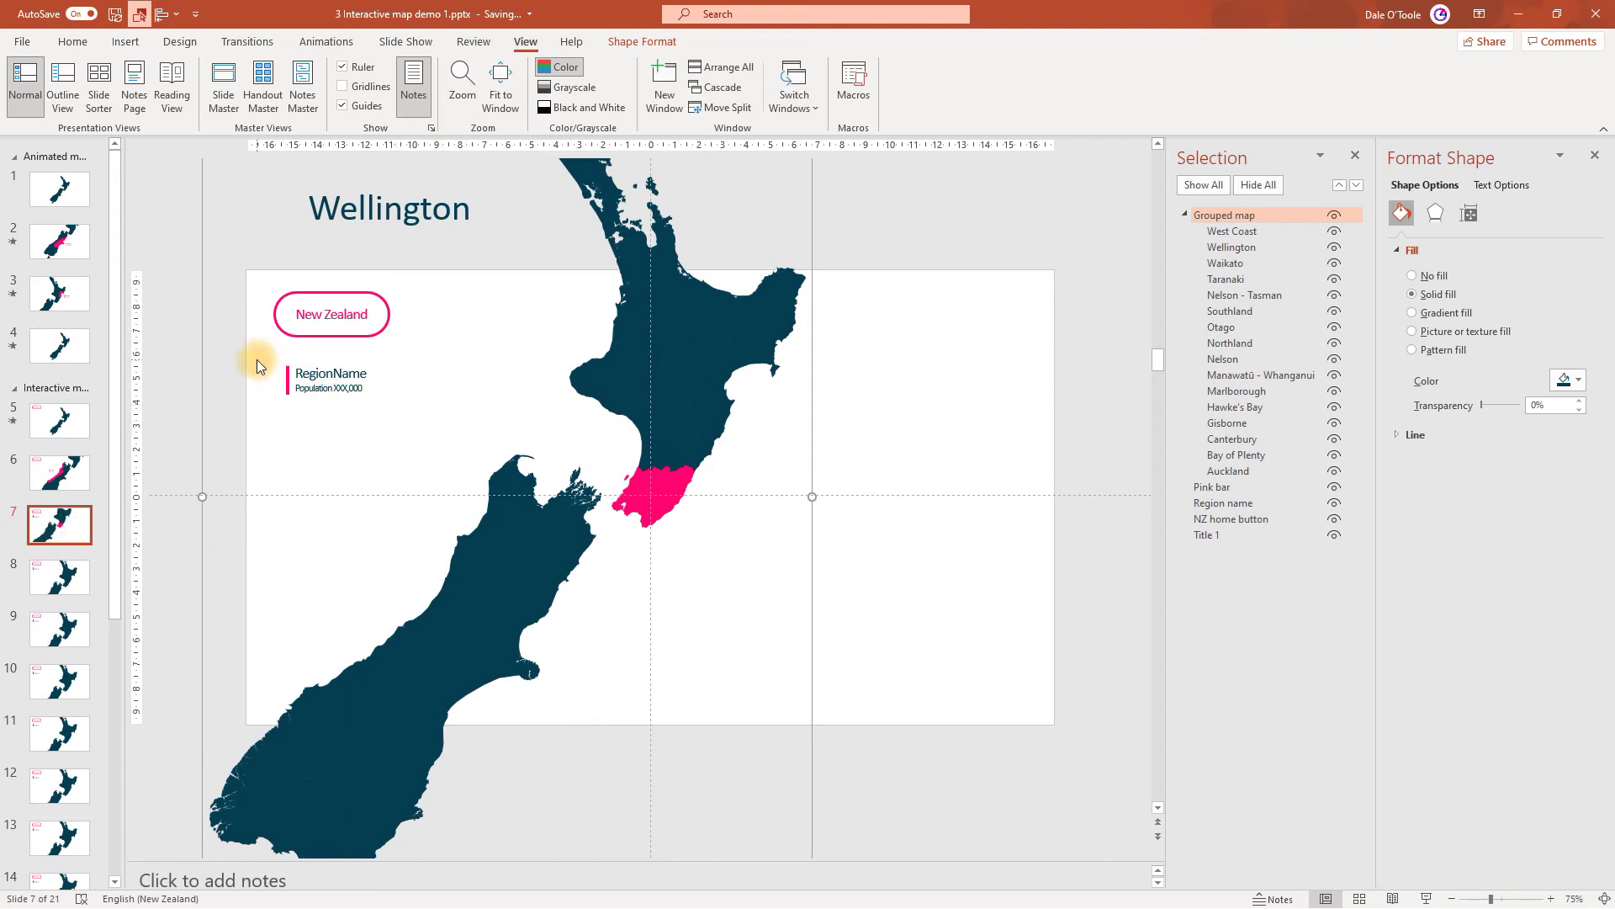
{"action": "mouse_move", "coordinate": [256, 356]}
{"action": "left_mouse_down"}
{"action": "mouse_move", "coordinate": [351, 406]}
{"action": "mouse_move", "coordinate": [759, 496]}
{"action": "left_mouse_up"}
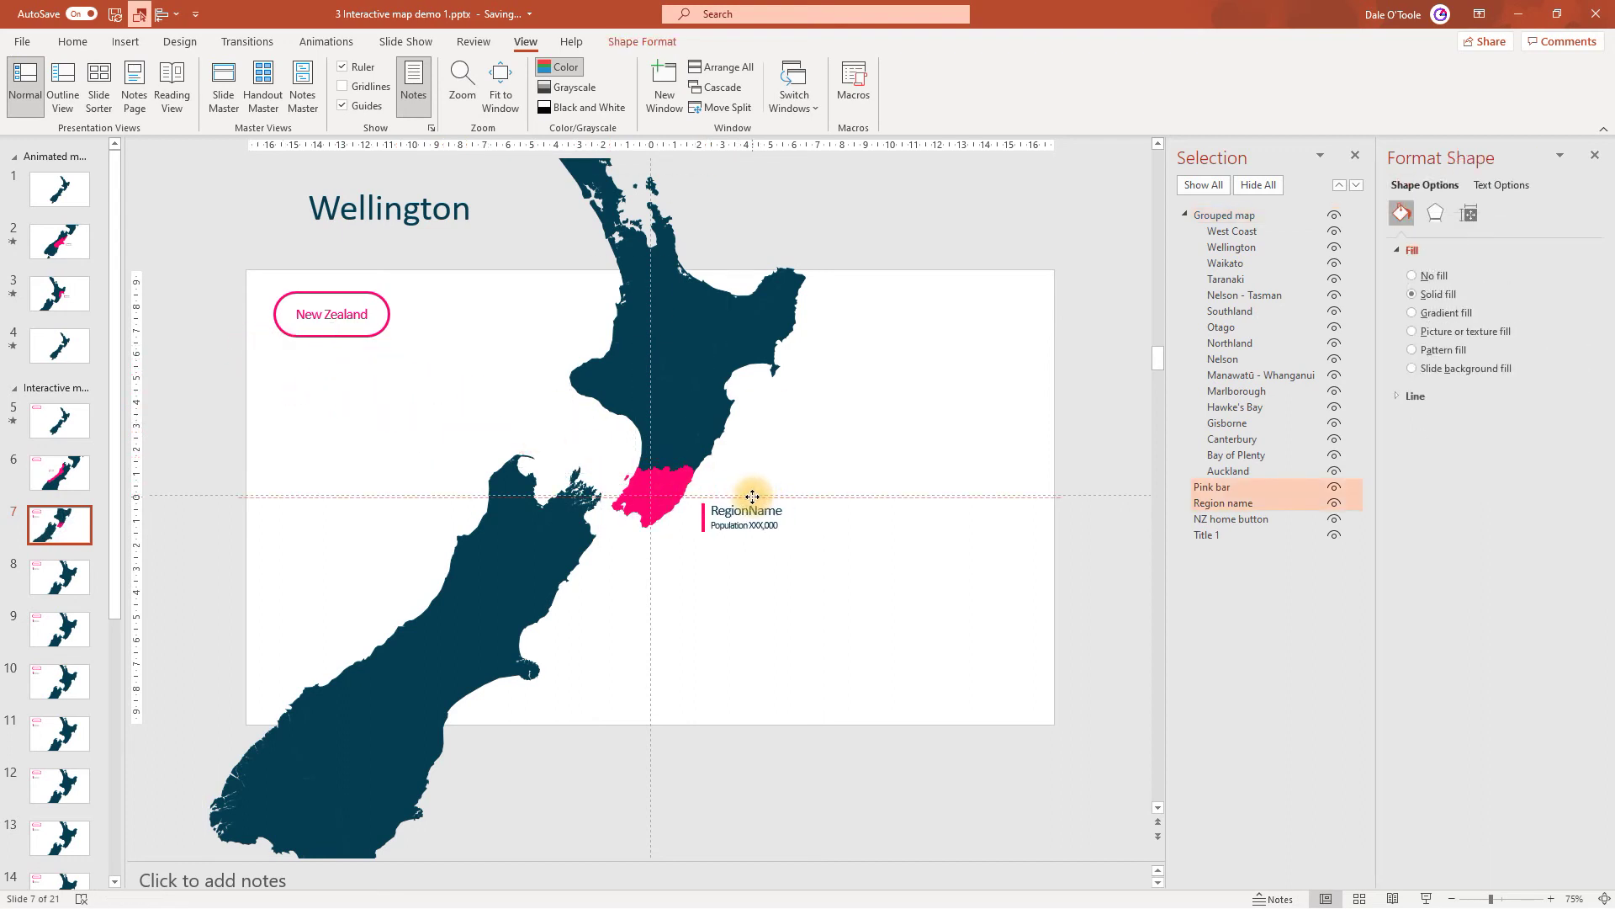
{"action": "left_click_drag", "start_coordinate": [758, 495], "coordinate": [768, 511]}
{"action": "double_click", "coordinate": [768, 511]}
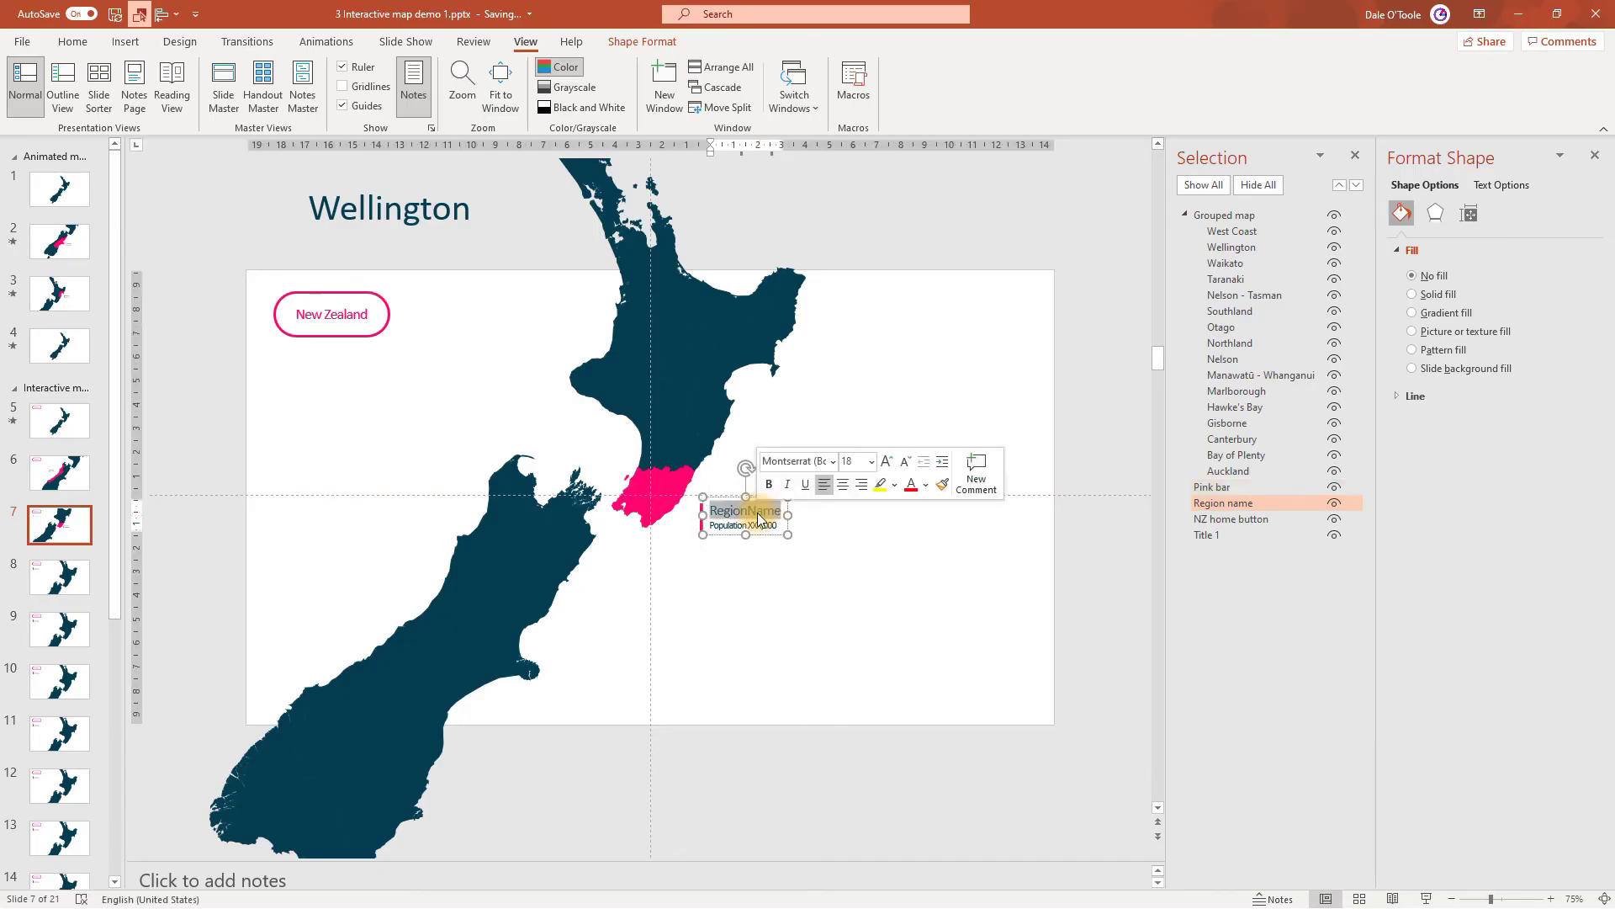
{"action": "type", "text": "We"}
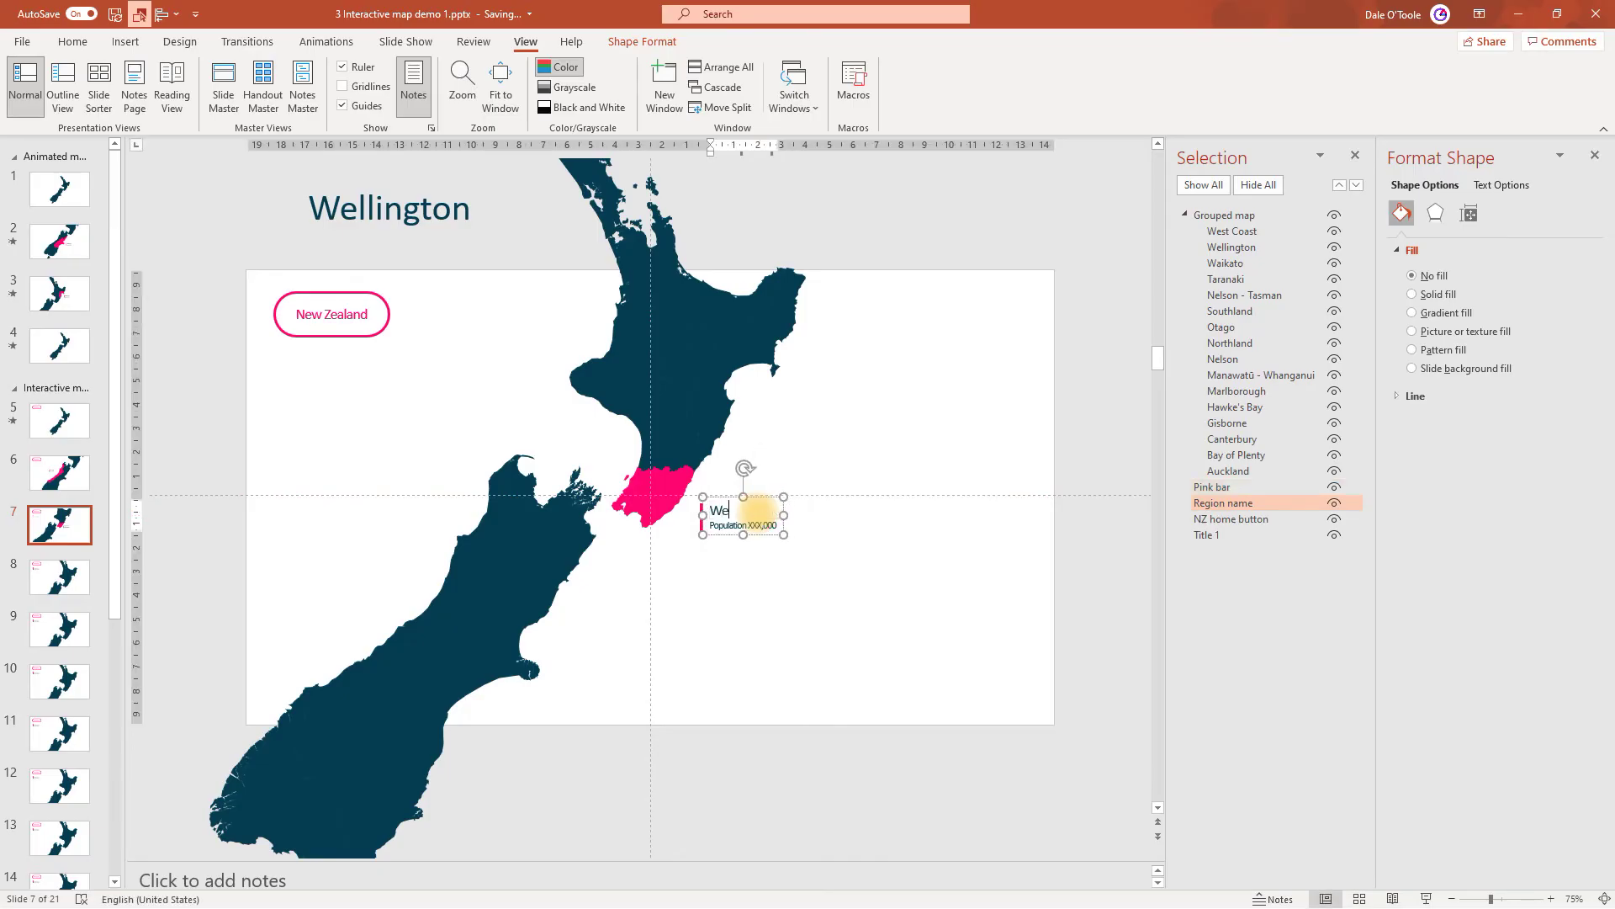
{"action": "type", "text": "llington"}
{"action": "double_click", "coordinate": [753, 523]}
{"action": "type", "text": "542"}
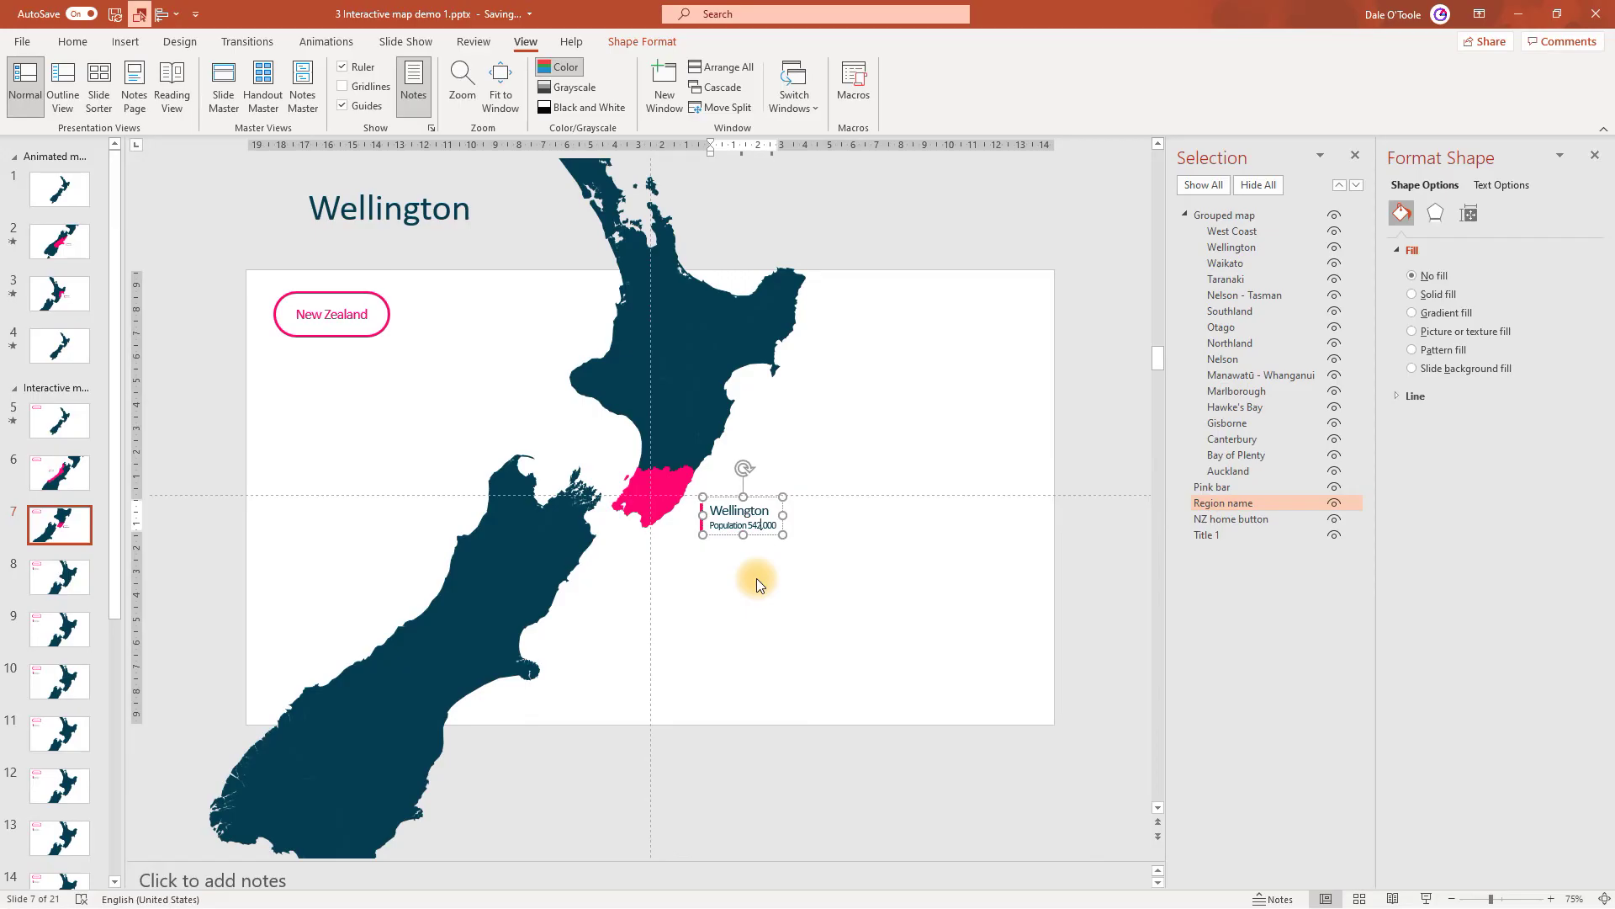
{"action": "left_click", "coordinate": [755, 578]}
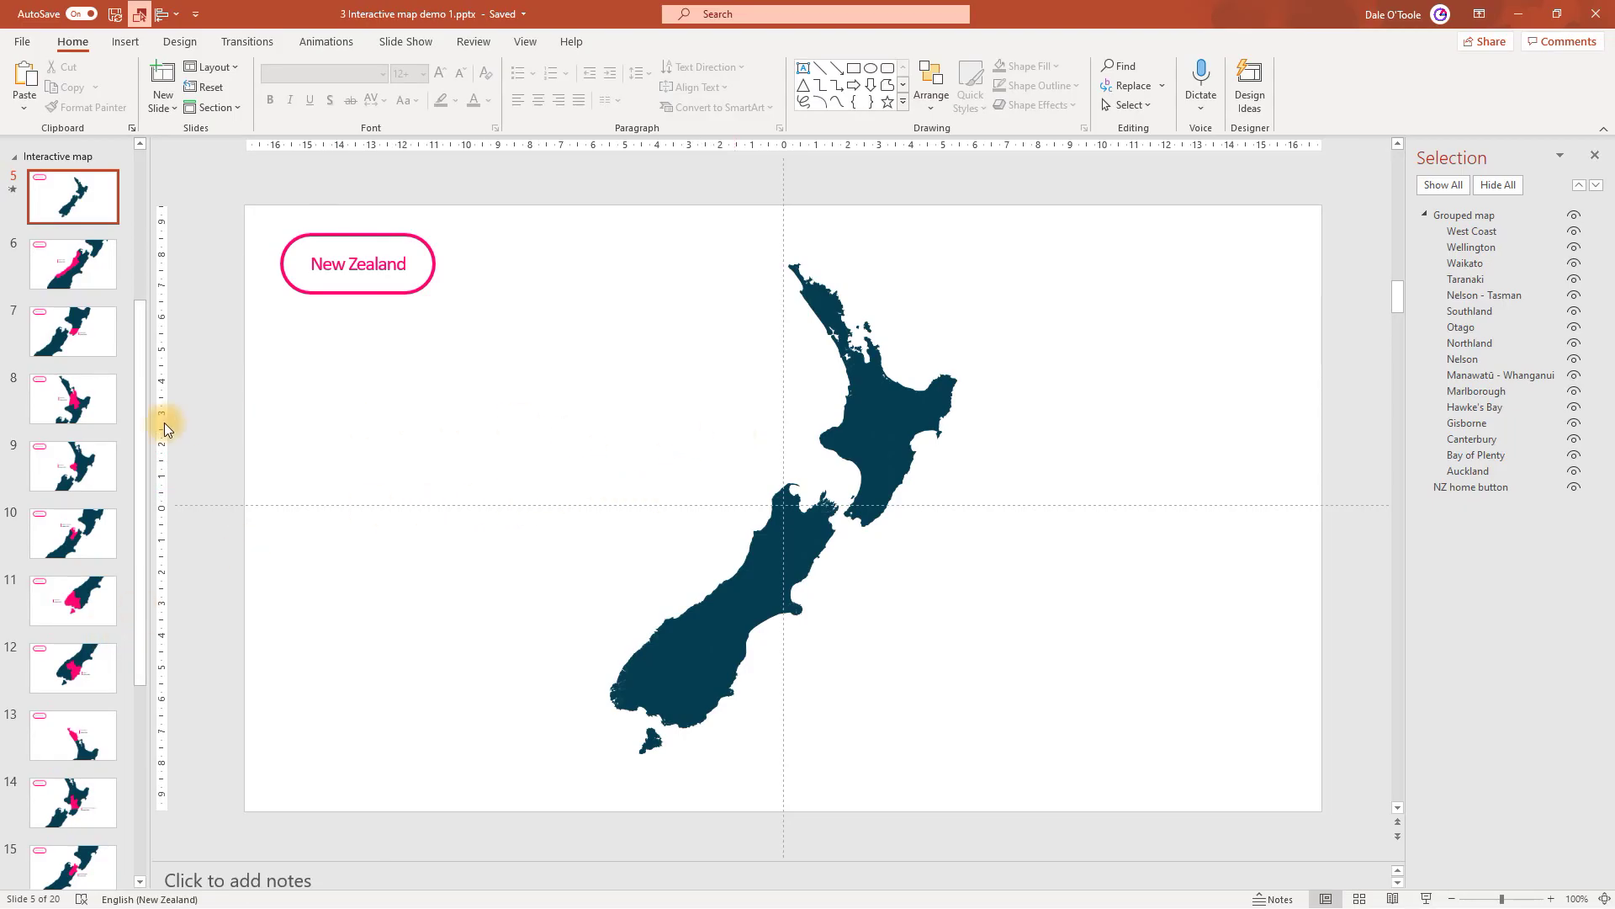
Select the region slides through slide 20 and give them the Morph transition.
{"action": "left_click", "coordinate": [141, 362]}
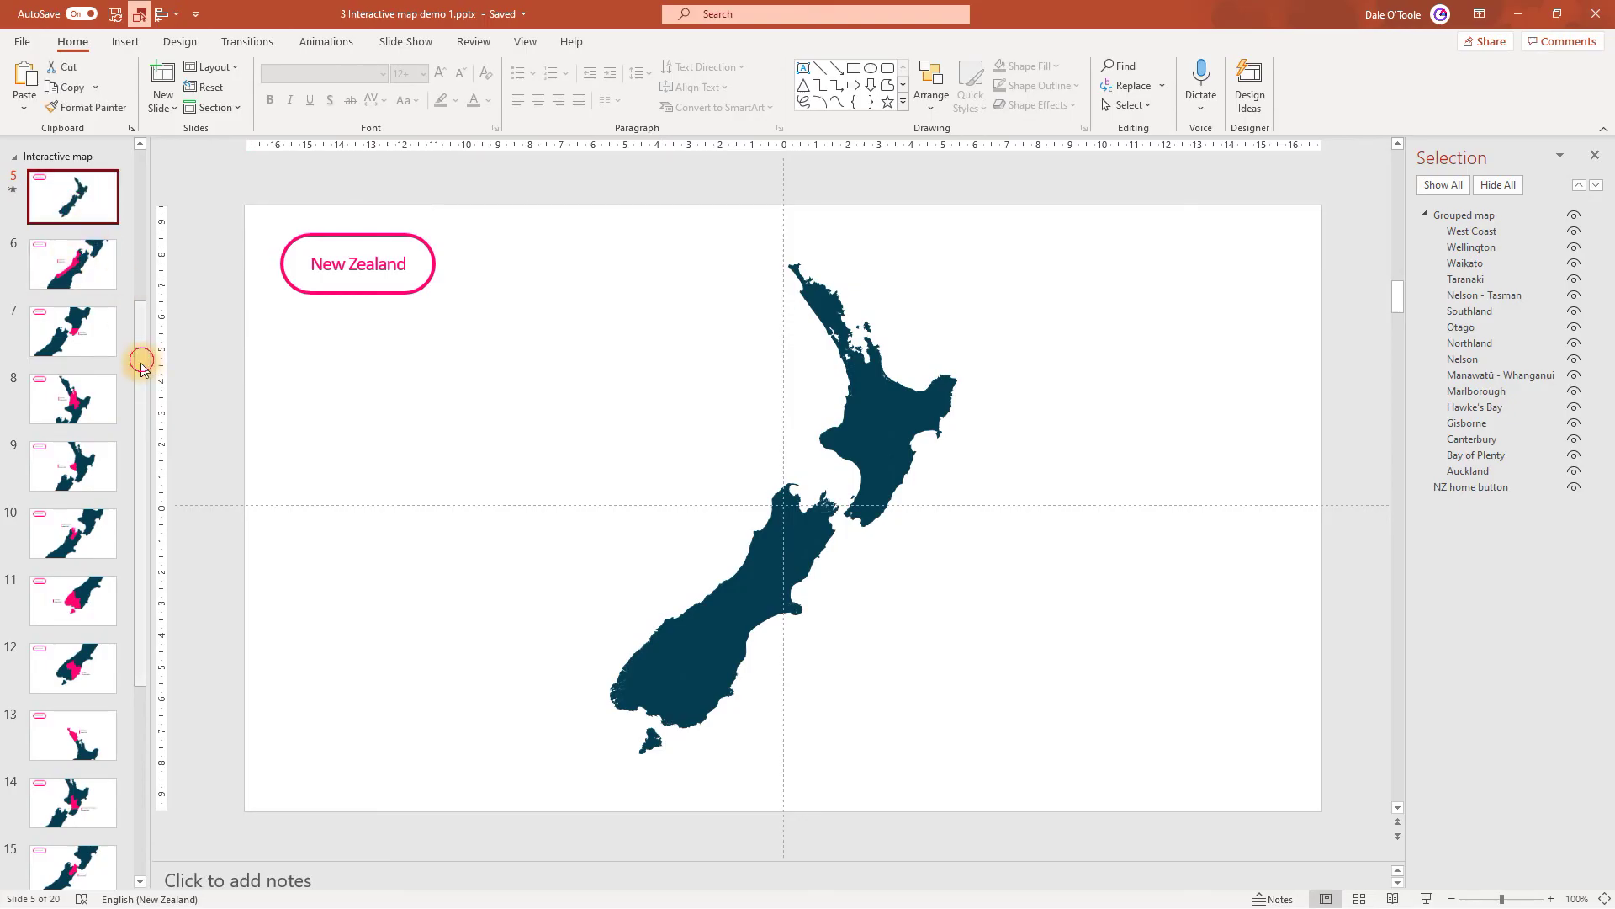
{"action": "left_click_drag", "start_coordinate": [141, 361], "coordinate": [134, 680]}
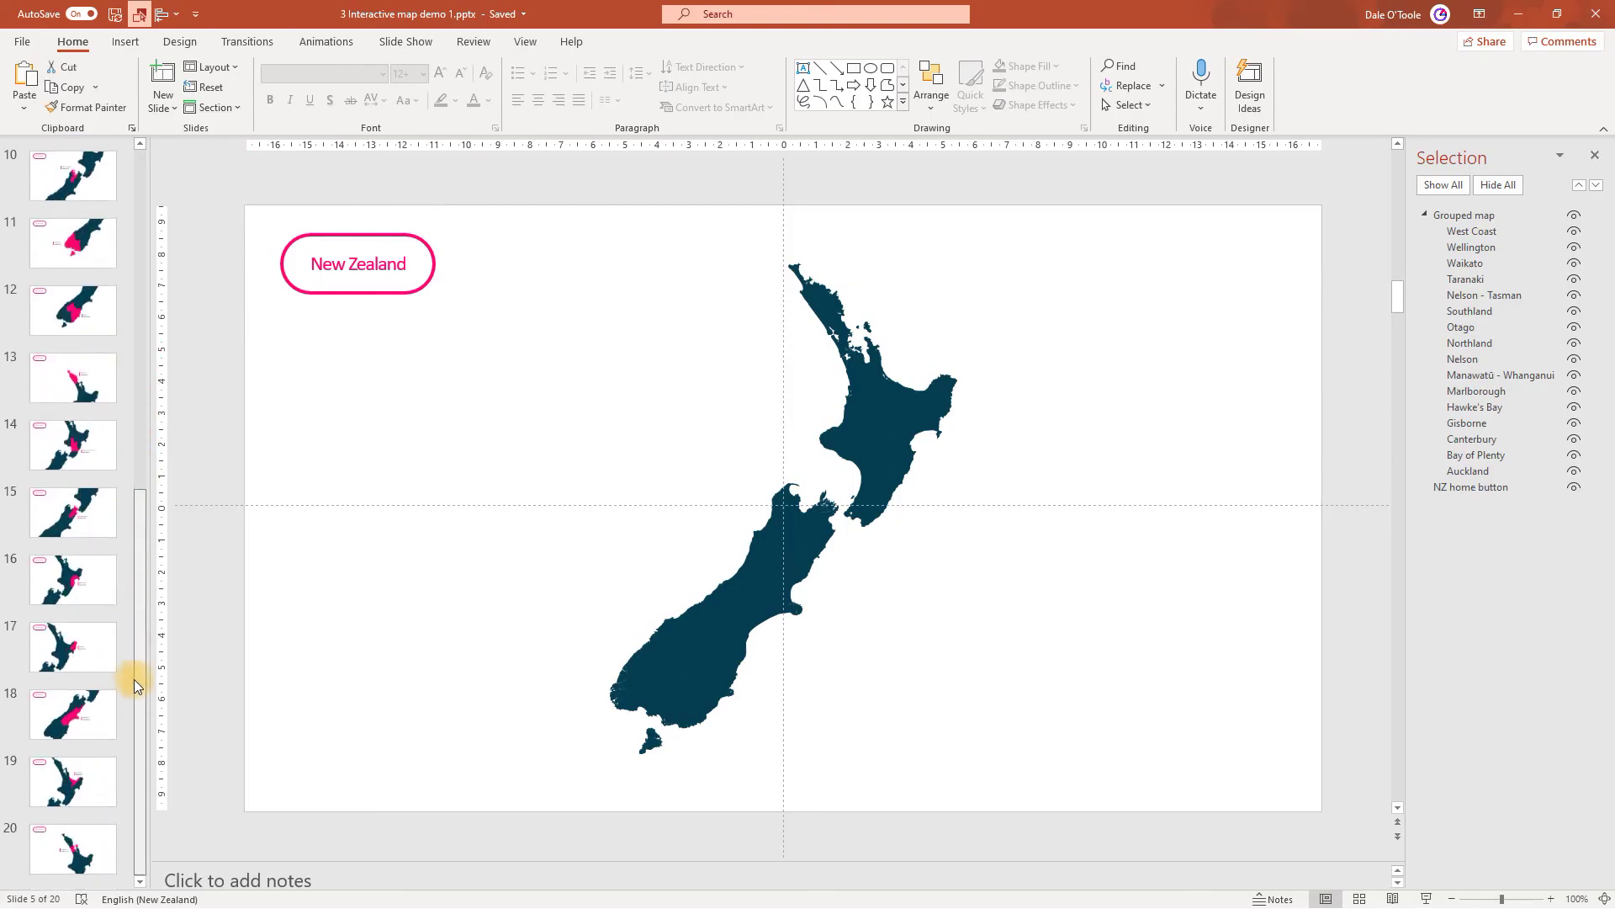
{"action": "left_click", "coordinate": [84, 847], "text": "shift"}
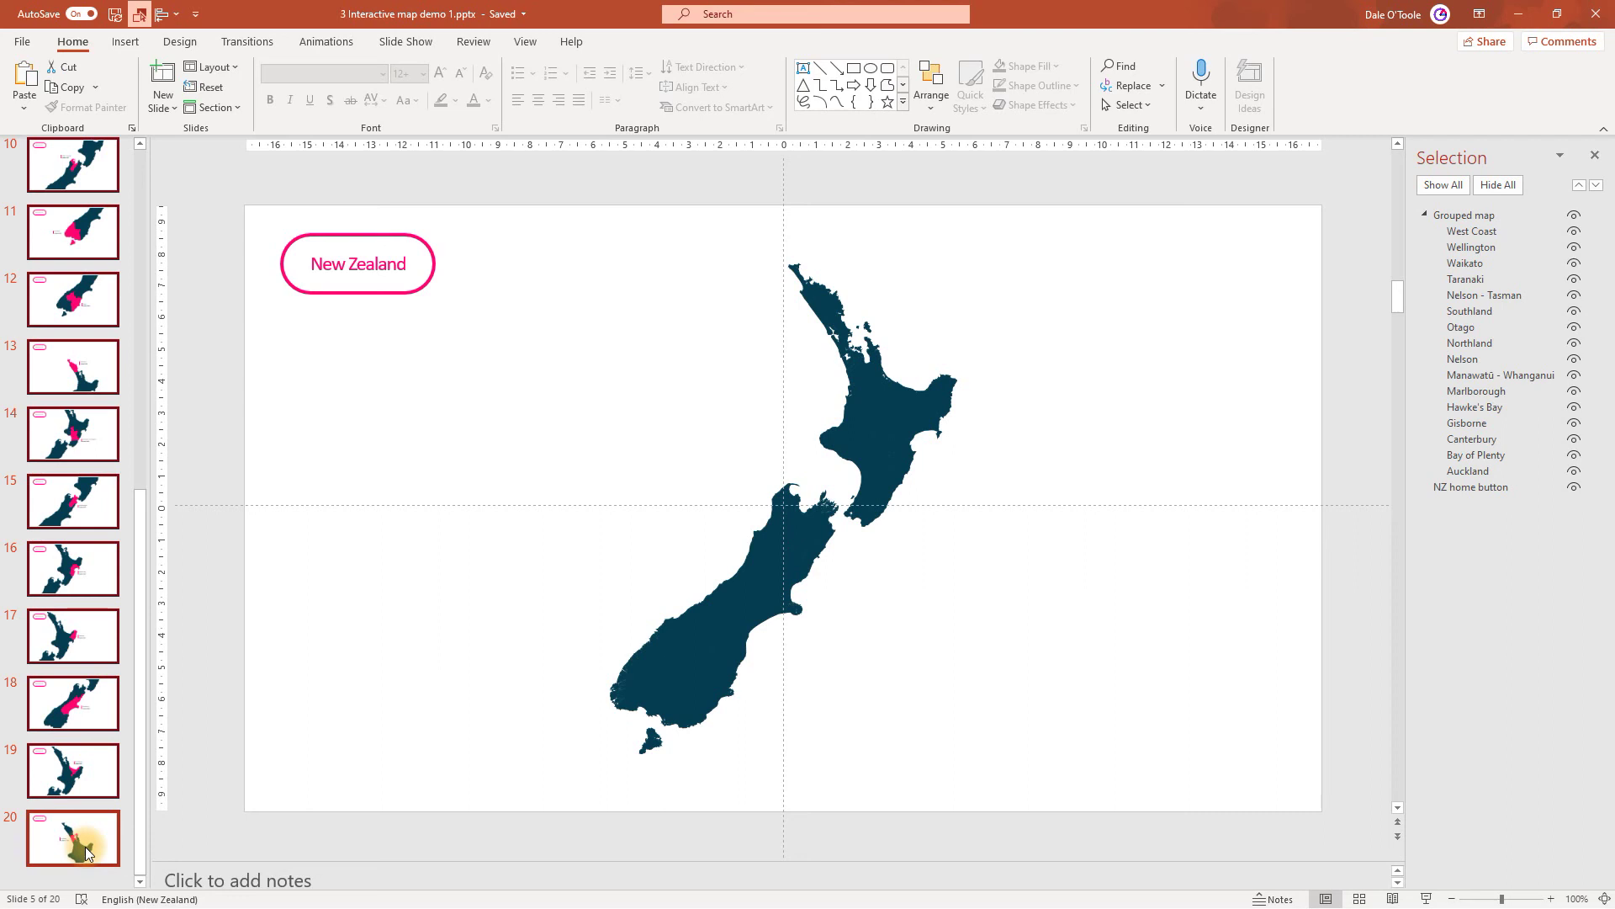
{"action": "left_click", "coordinate": [255, 38]}
{"action": "left_click", "coordinate": [168, 84]}
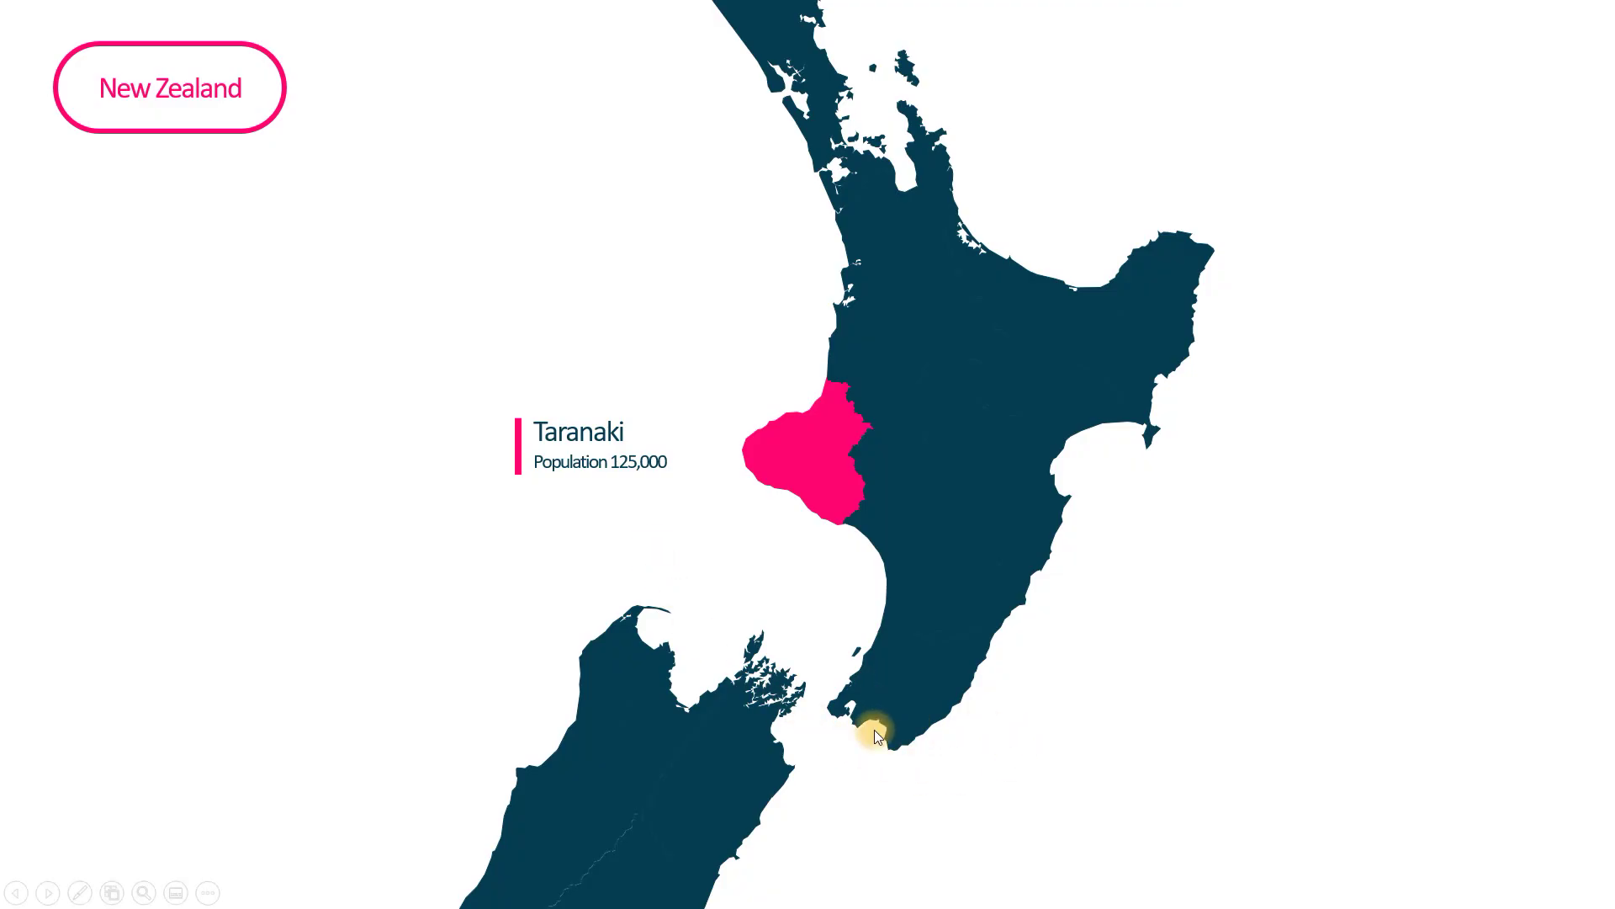
In the slide show, advance from the Taranaki slide to the Wellington slide.
{"action": "left_click", "coordinate": [895, 710]}
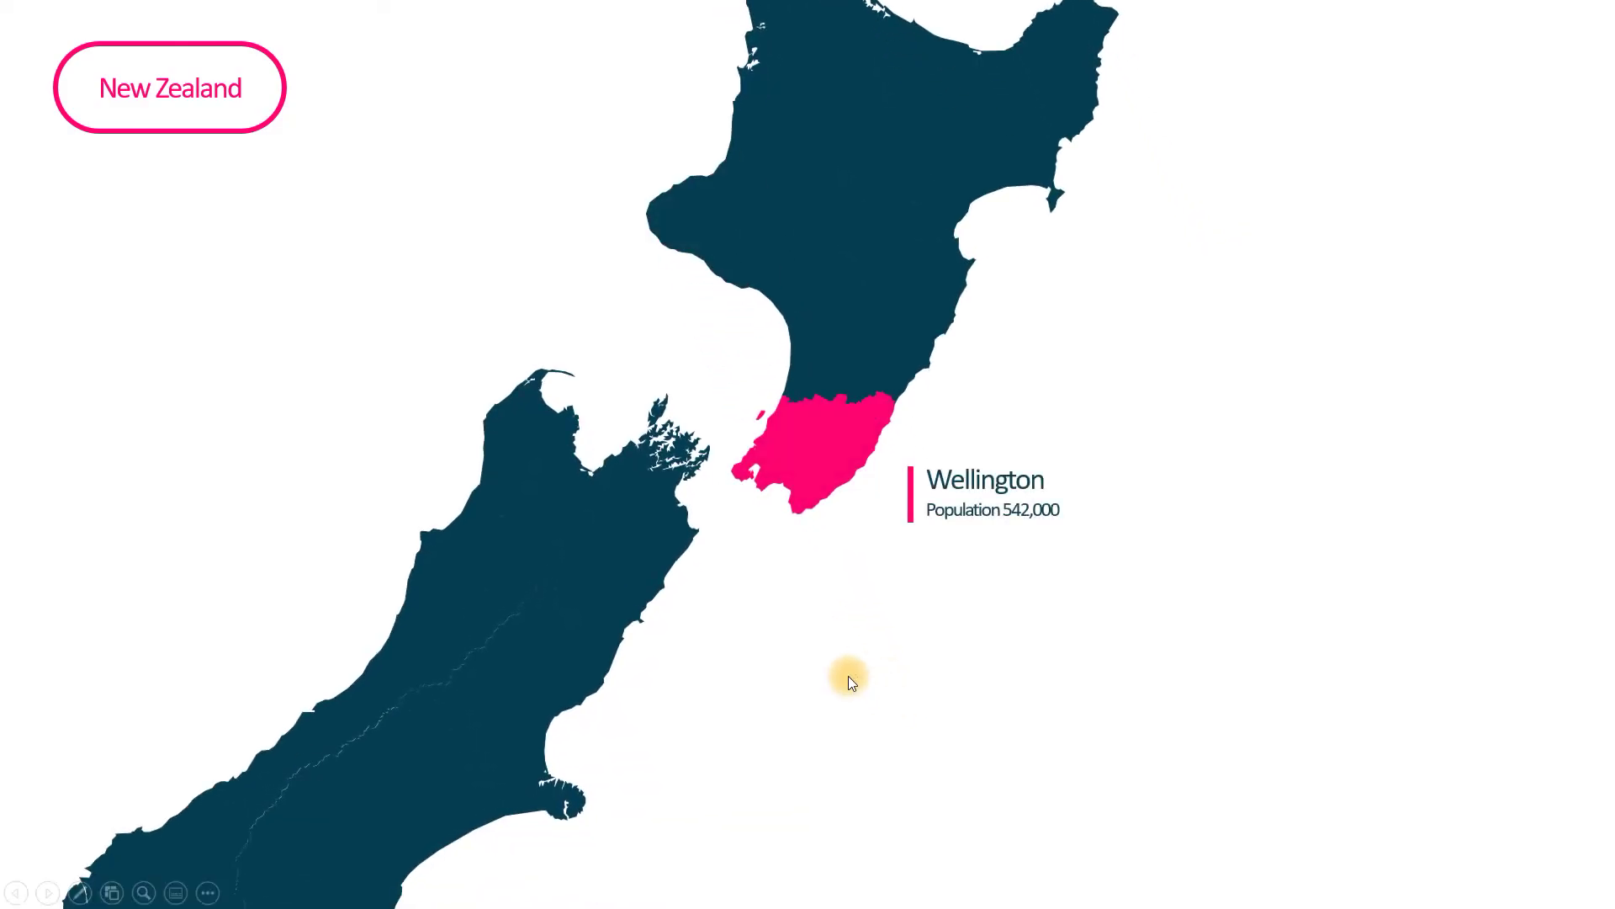